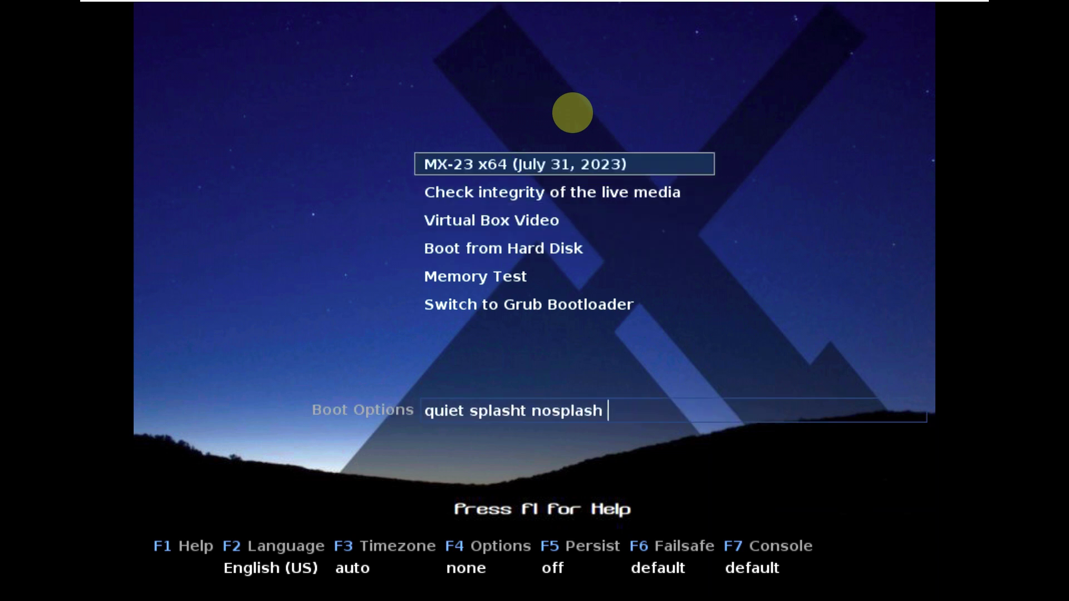
Browse the boot language choices and keep English (US)
{"action": "key", "text": "F2"}
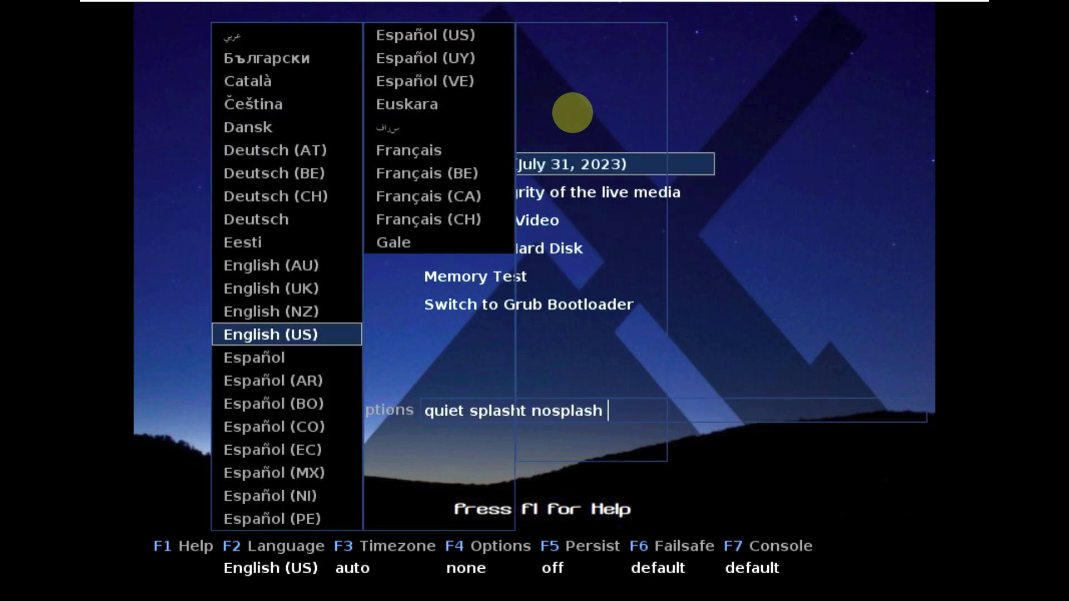
{"action": "key", "text": "Up"}
{"action": "key", "text": "Right"}
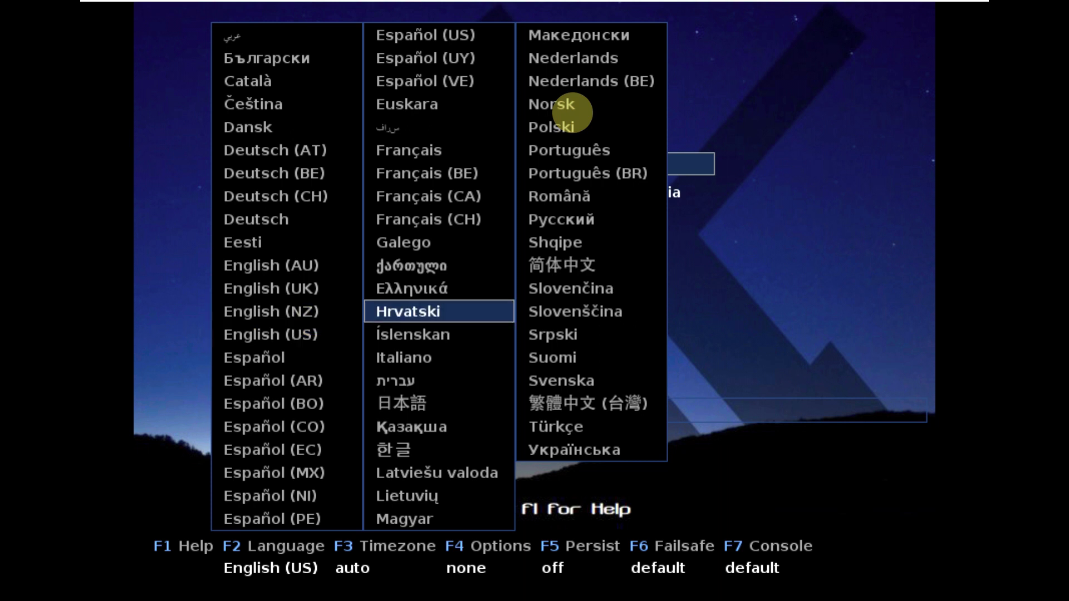
{"action": "key", "text": "Down"}
{"action": "key", "text": "Left"}
{"action": "key", "text": "Return"}
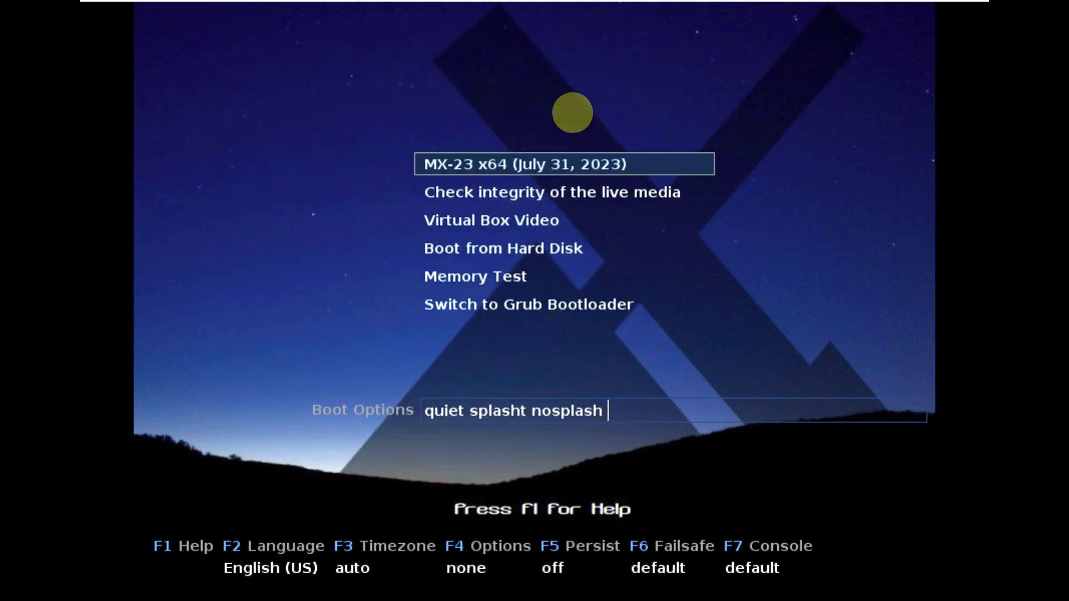
Set the live system's boot timezone to Los Angeles
{"action": "key", "text": "F3"}
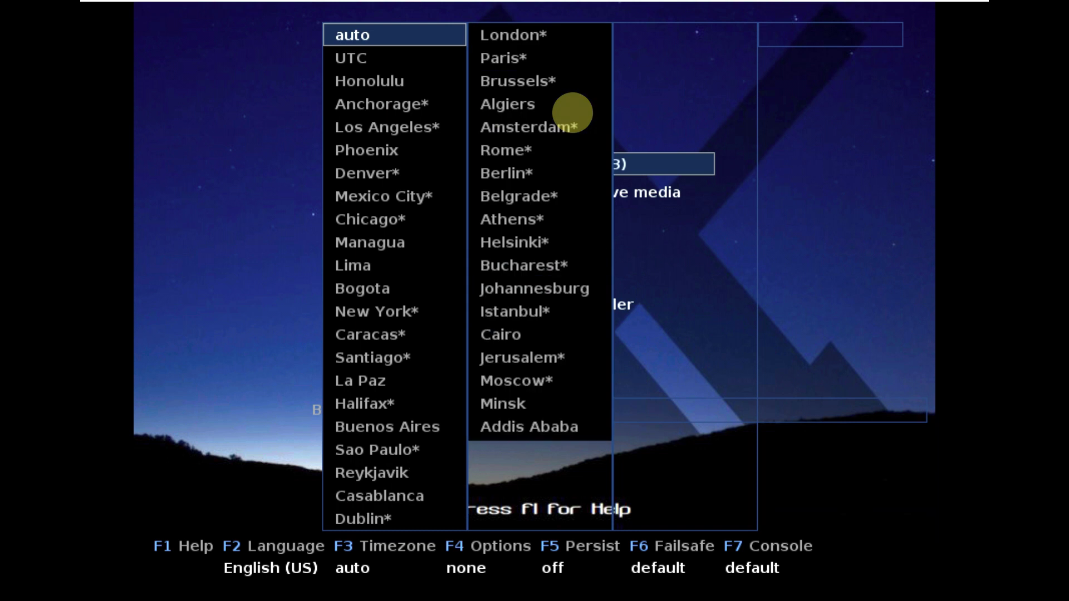
{"action": "key", "text": "Down"}
{"action": "key", "text": "Down"}
{"action": "key", "text": "Down"}
{"action": "key", "text": "Down"}
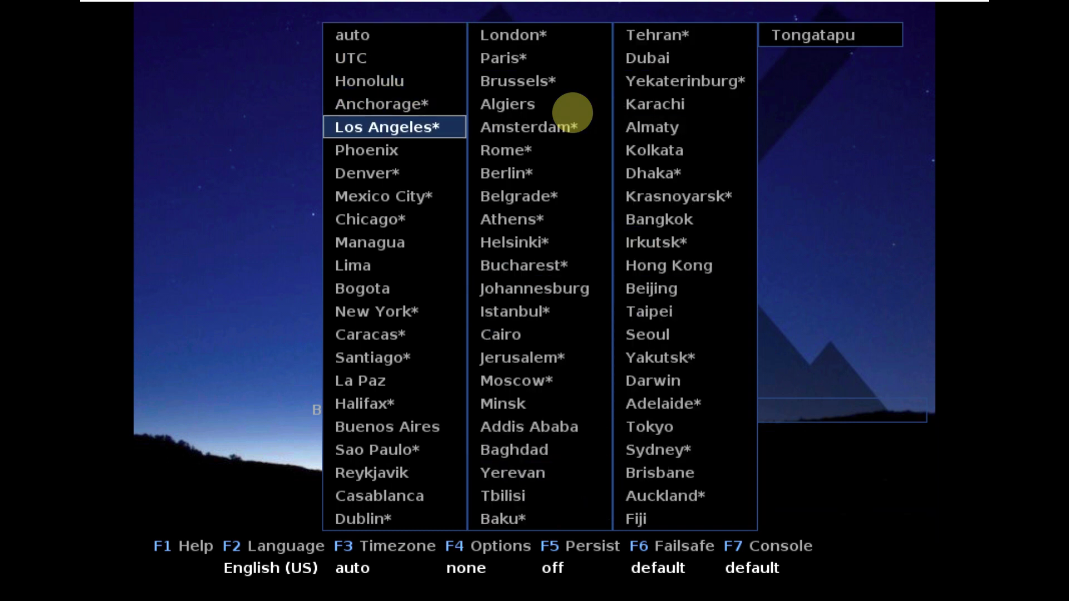
{"action": "key", "text": "Return"}
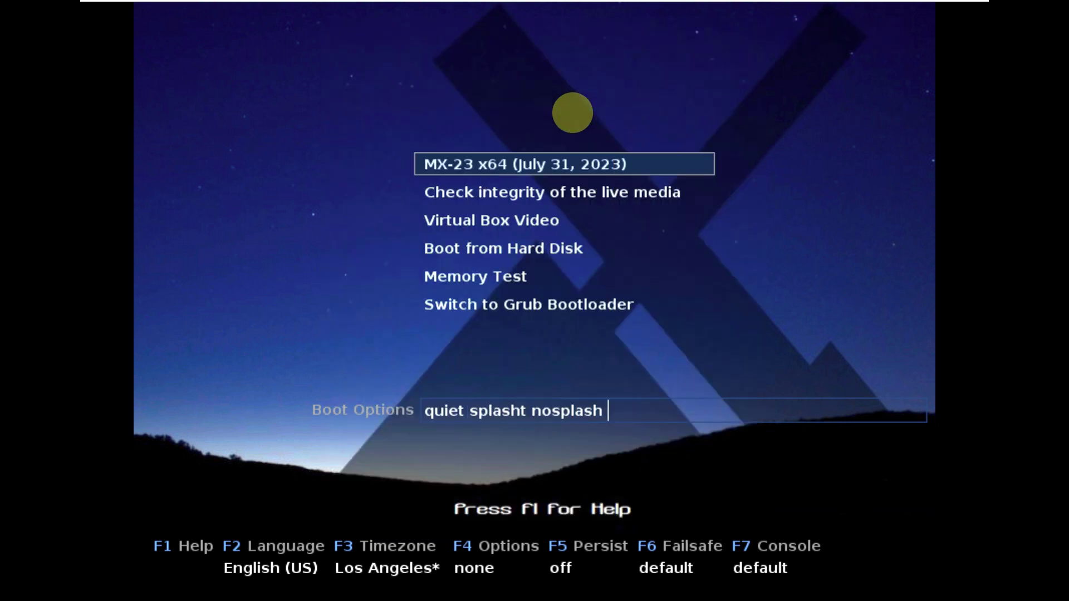
Look through the extra boot options, such as checkmd5 and toram, without choosing one
{"action": "key", "text": "F4"}
{"action": "key", "text": "Down"}
{"action": "key", "text": "Down"}
{"action": "key", "text": "Down"}
{"action": "key", "text": "Down"}
{"action": "key", "text": "Down"}
{"action": "key", "text": "Down"}
{"action": "key", "text": "Down"}
{"action": "key", "text": "Down"}
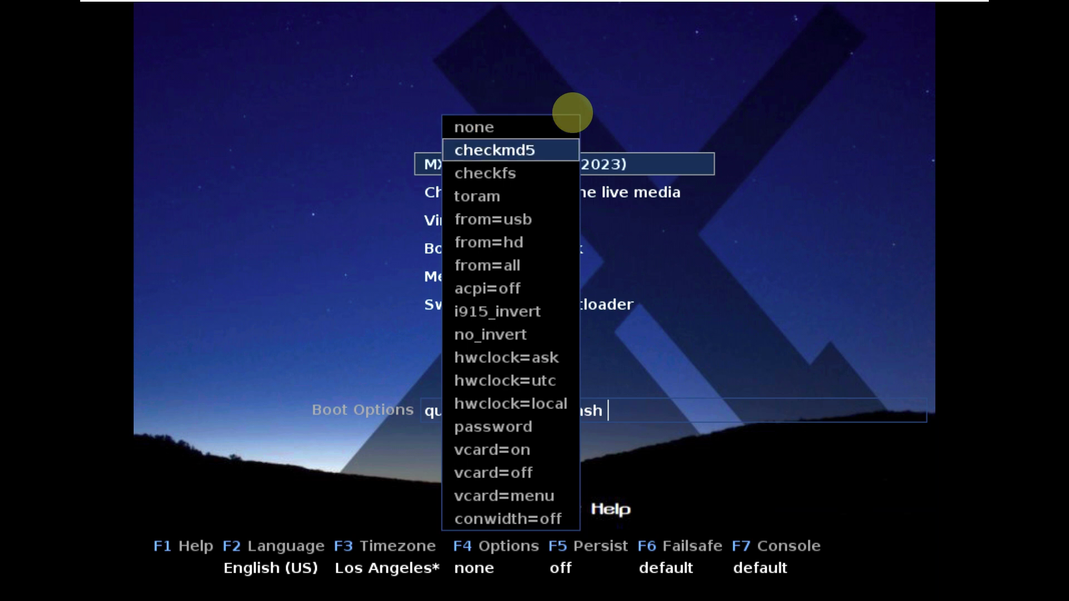
{"action": "key", "text": "Escape"}
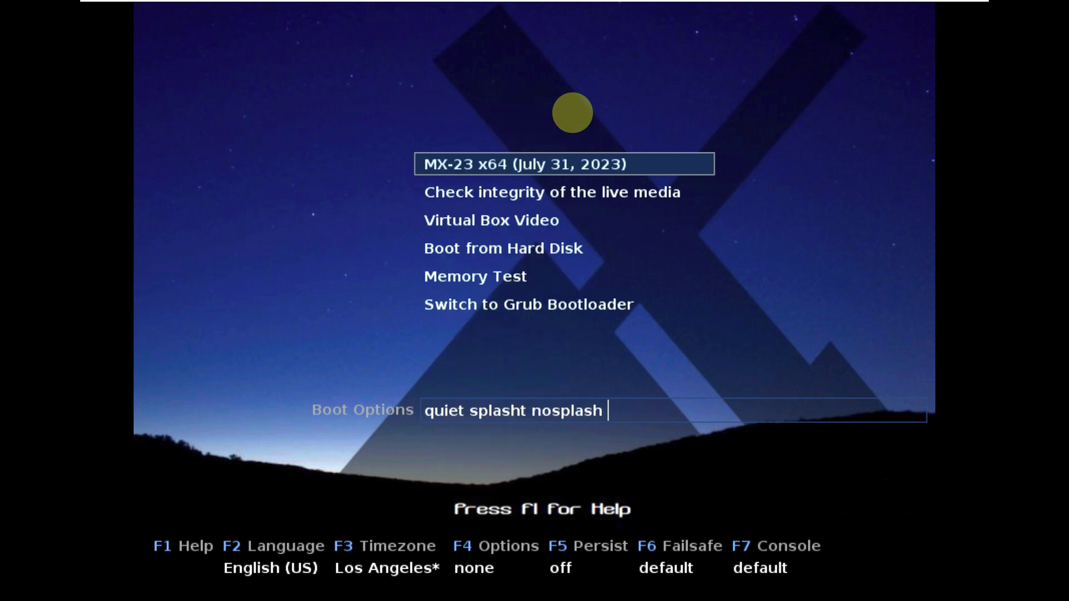
Review the available persistence modes and failsafe modes in the boot screen without changing either
{"action": "key", "text": "F5"}
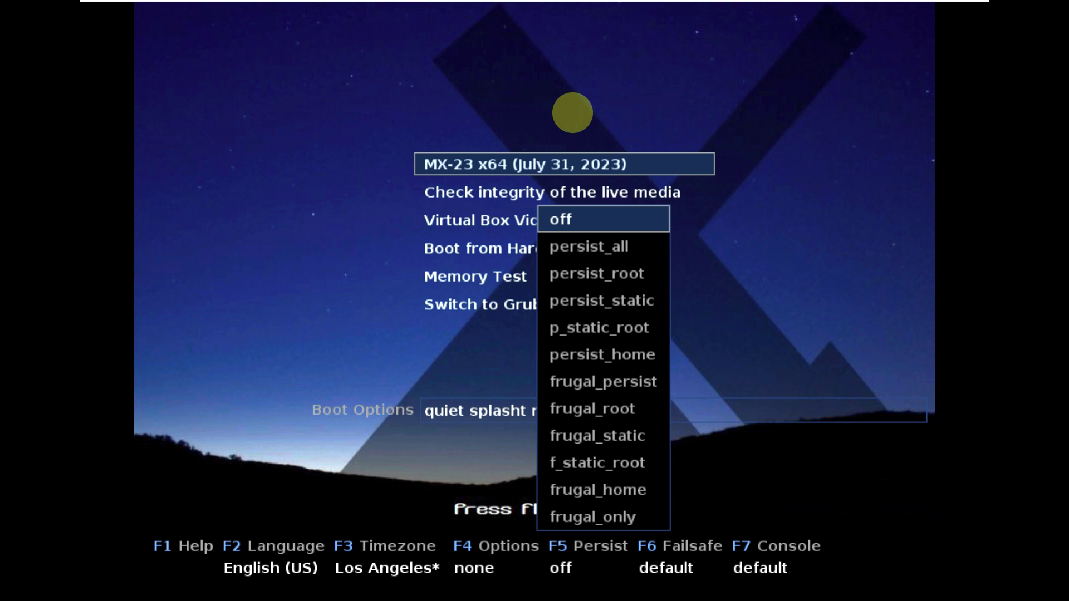
{"action": "key", "text": "Escape"}
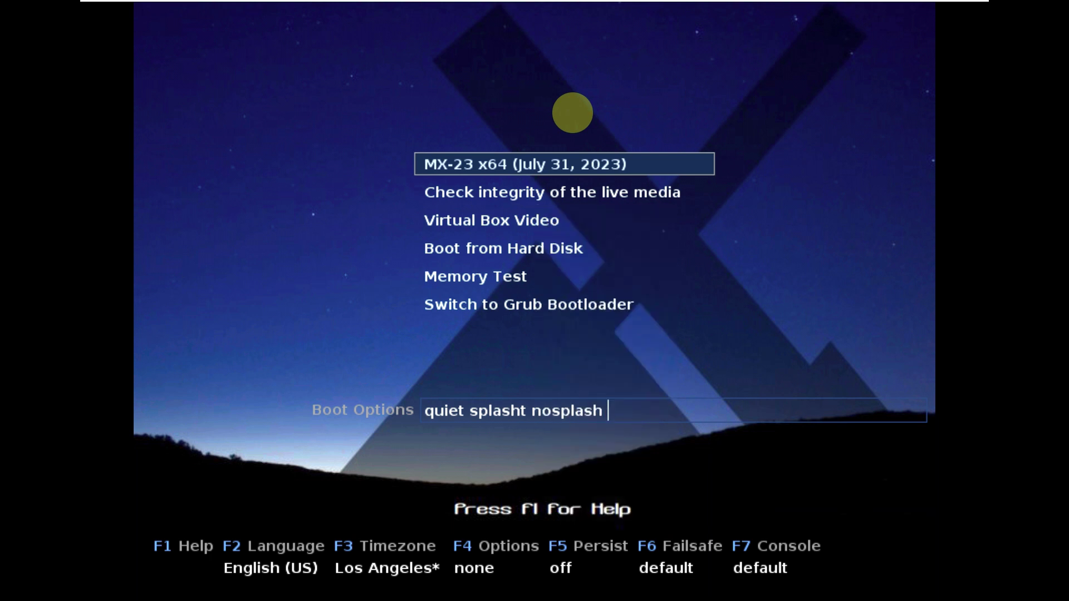
{"action": "key", "text": "F6"}
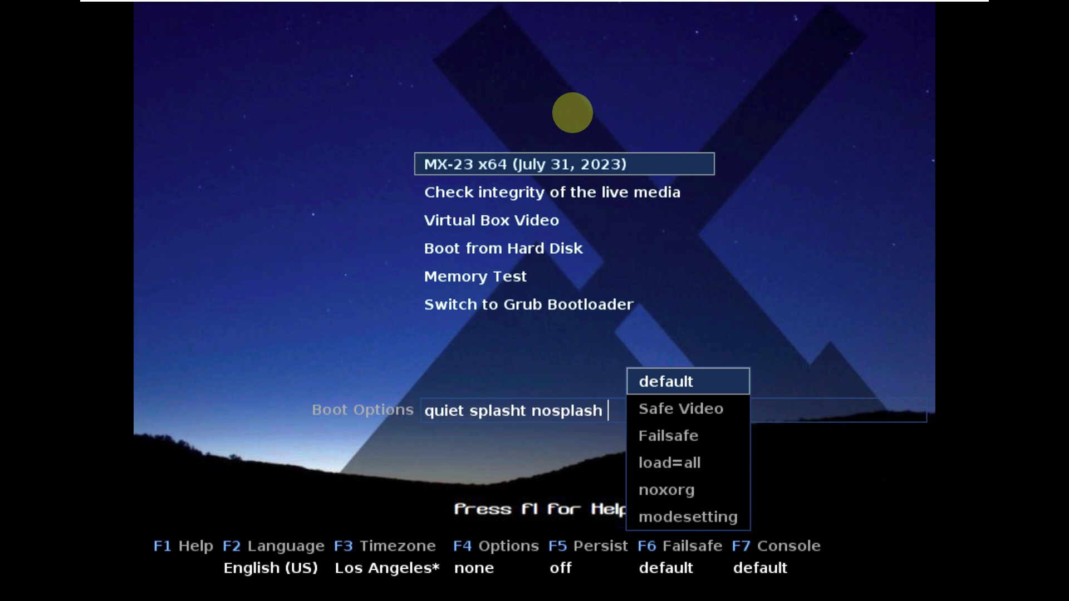
{"action": "key", "text": "Escape"}
Review the console resolution choices down to 1600x900 and leave the setting at default
{"action": "key", "text": "F7"}
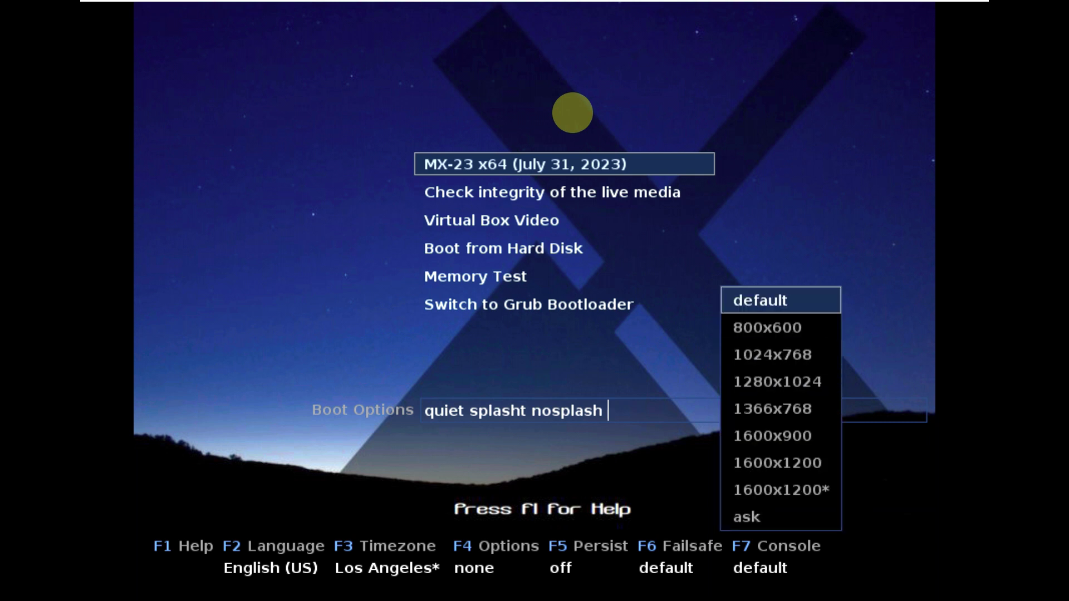
{"action": "key", "text": "Down"}
{"action": "key", "text": "Down"}
{"action": "key", "text": "Down"}
{"action": "key", "text": "Down"}
{"action": "key", "text": "Down"}
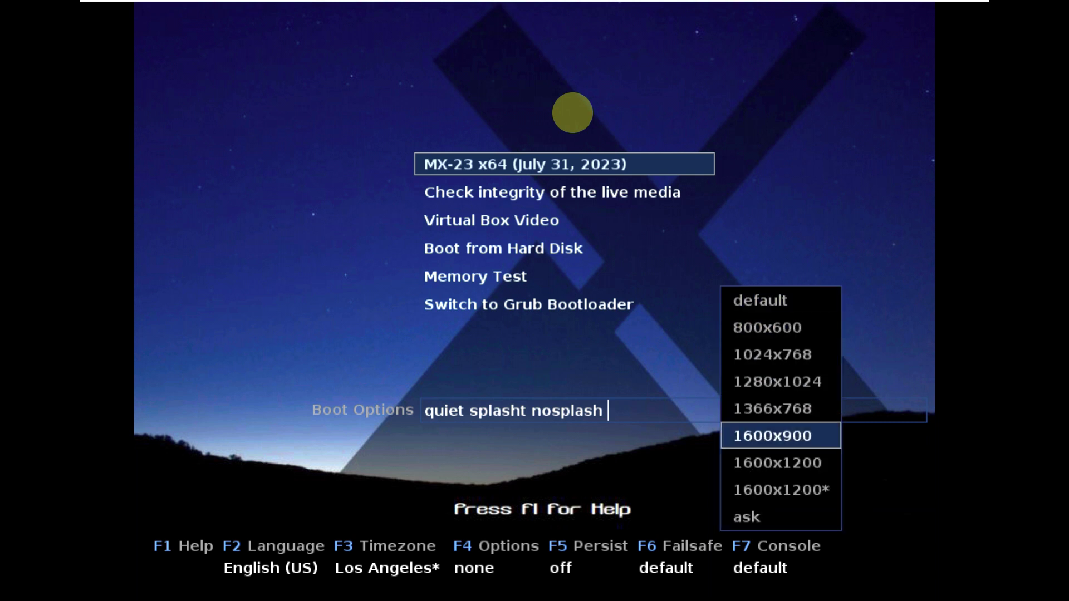
{"action": "key", "text": "Escape"}
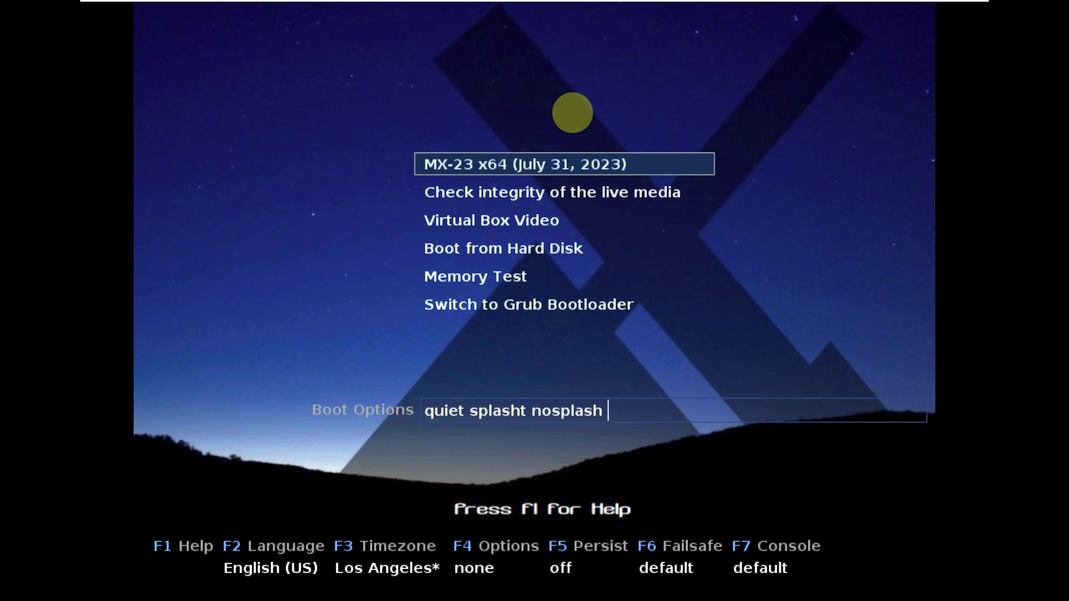
Look through the boot entries and boot the MX-23 x64 (July 31, 2023) live system
{"action": "key", "text": "Down"}
{"action": "key", "text": "Down"}
{"action": "key", "text": "Down"}
{"action": "key", "text": "Down"}
{"action": "key", "text": "Down"}
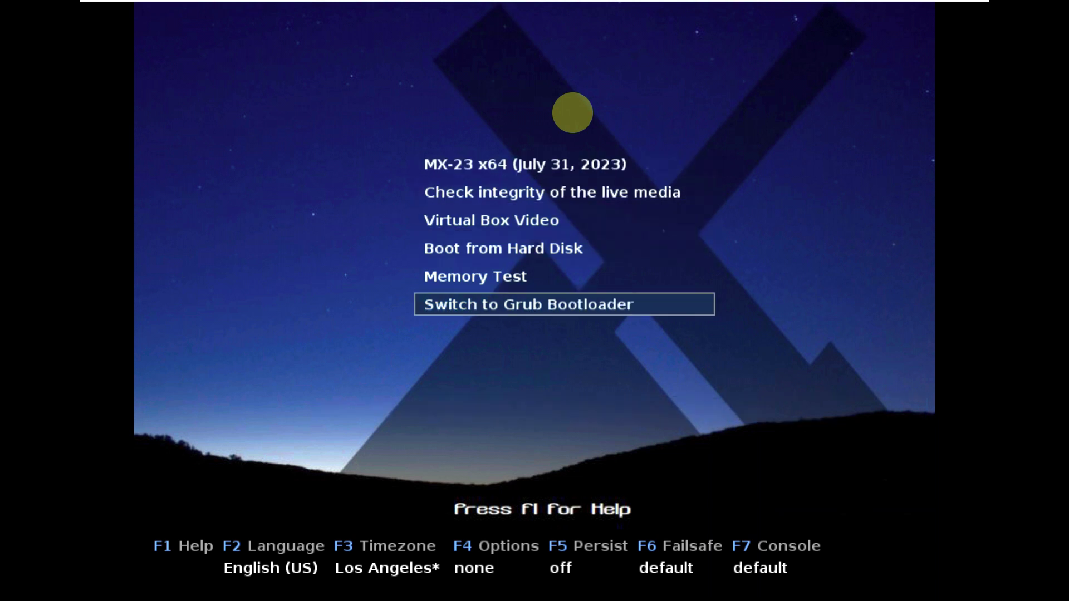
{"action": "key", "text": "Up"}
{"action": "key", "text": "Up"}
{"action": "key", "text": "Up"}
{"action": "key", "text": "Up"}
{"action": "key", "text": "Up"}
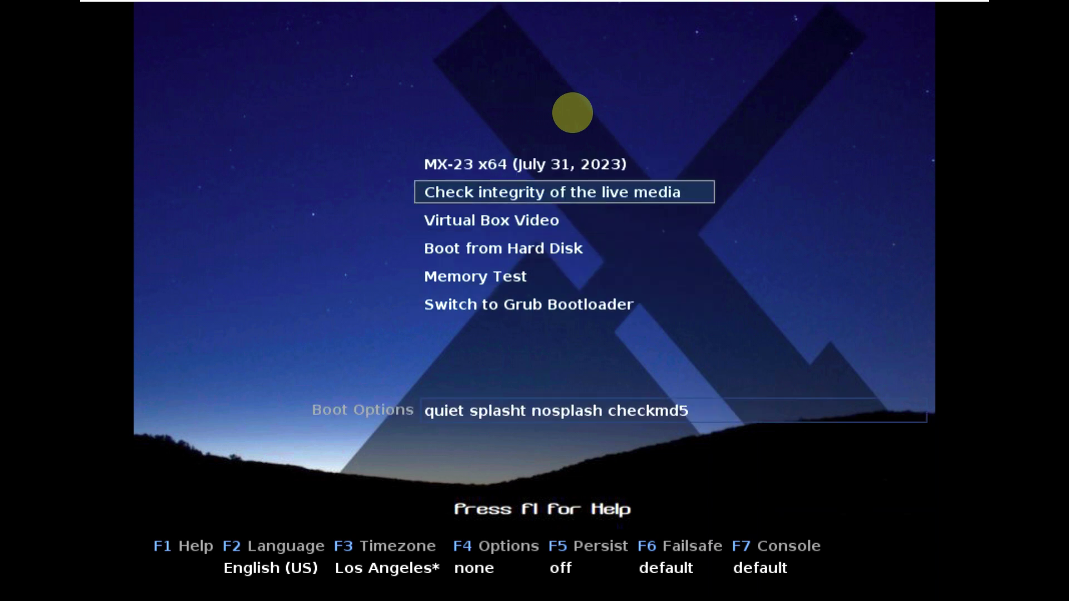
{"action": "key", "text": "Return"}
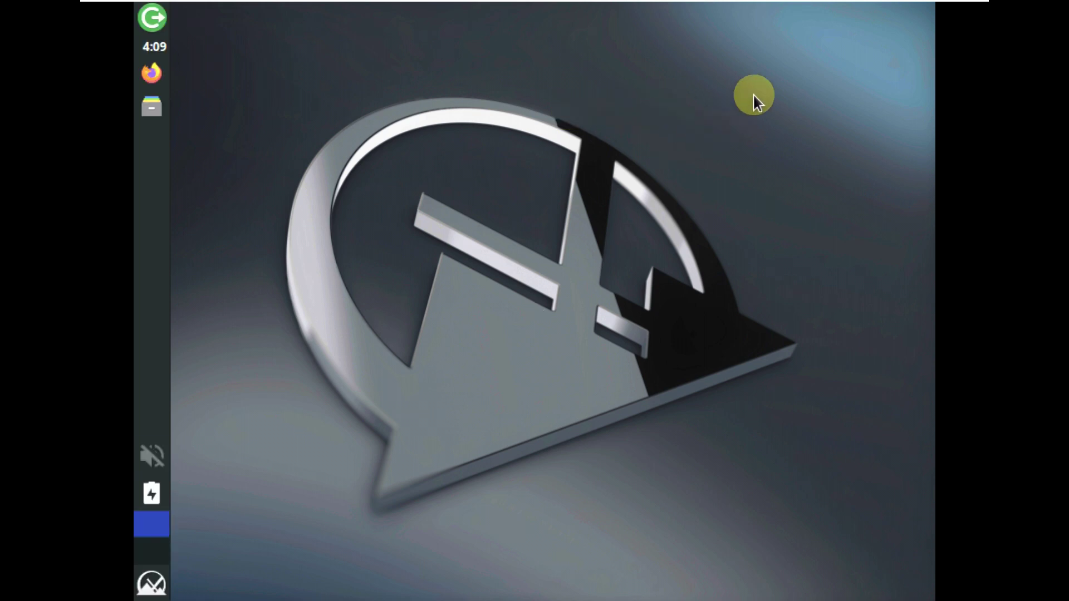
Make the virtual machine's guest display fill the whole screen
{"action": "mouse_move", "coordinate": [866, 5]}
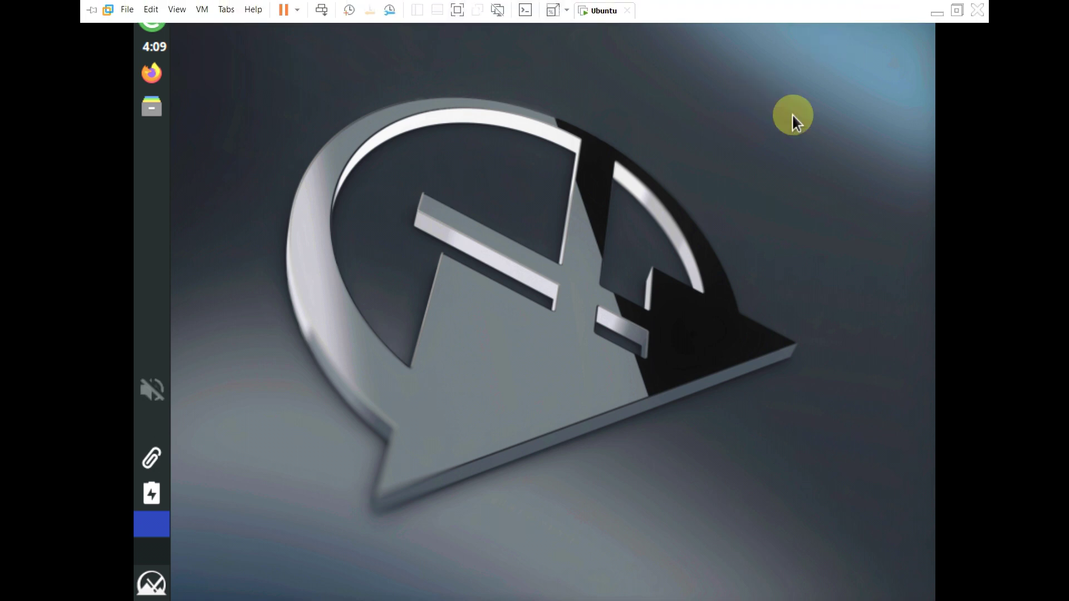
{"action": "left_click", "coordinate": [554, 9]}
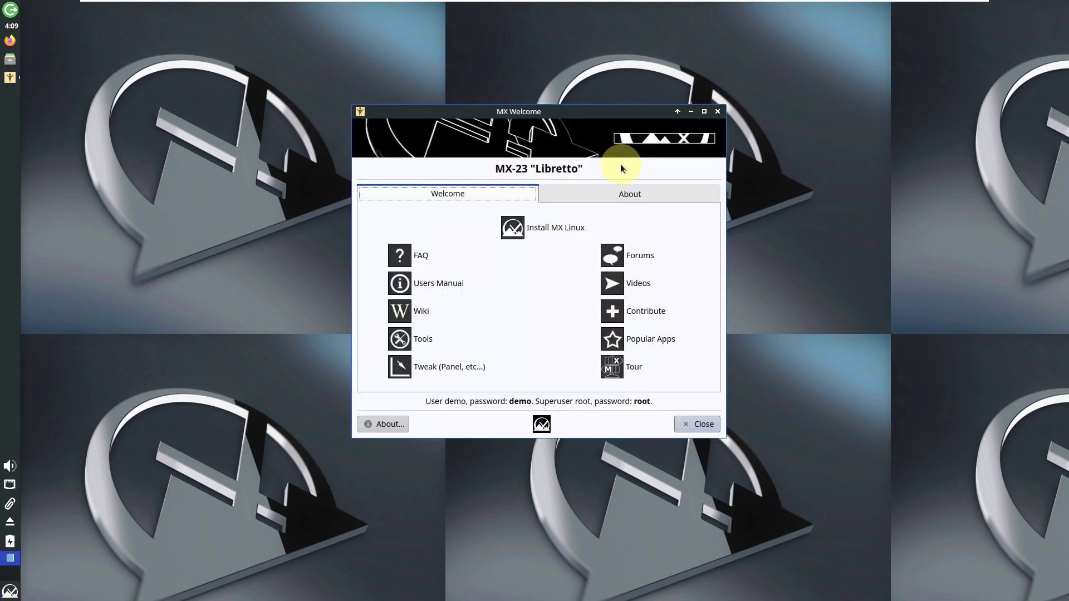
Open the full Quick System Info report from MX Welcome's About page and maximize its window
{"action": "left_click", "coordinate": [629, 192]}
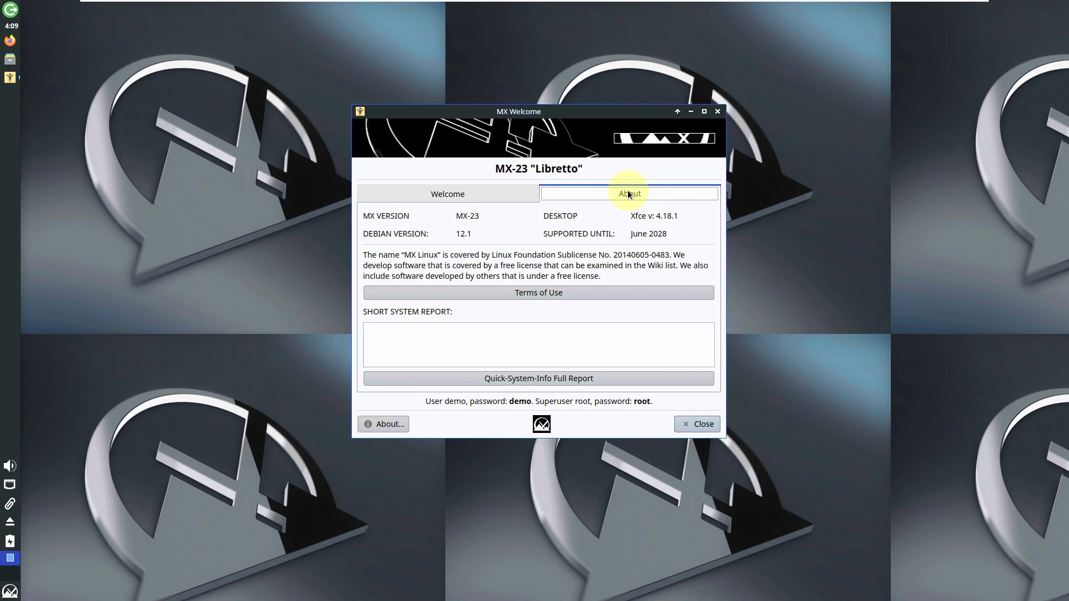
{"action": "left_click", "coordinate": [531, 378]}
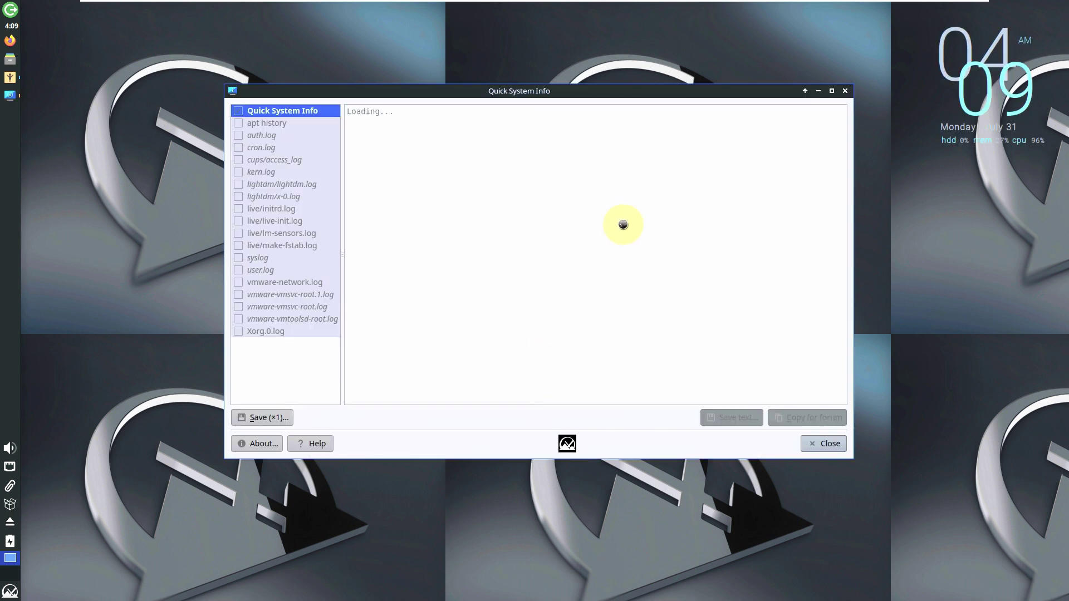
{"action": "left_click", "coordinate": [831, 90]}
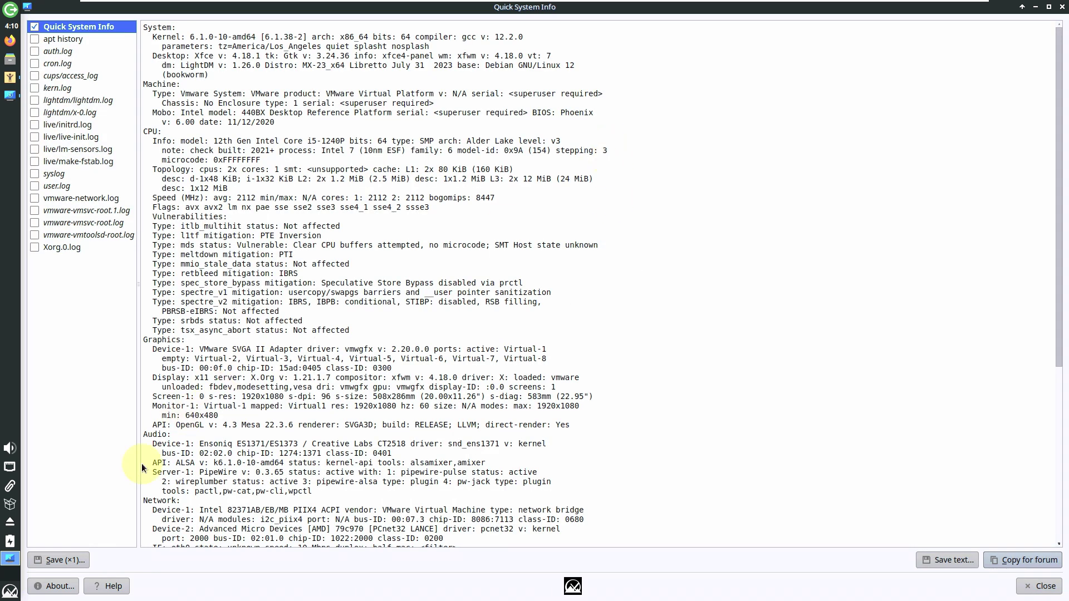
View the Quick System Info program's About details and read the system report through to its end
{"action": "left_click", "coordinate": [64, 590]}
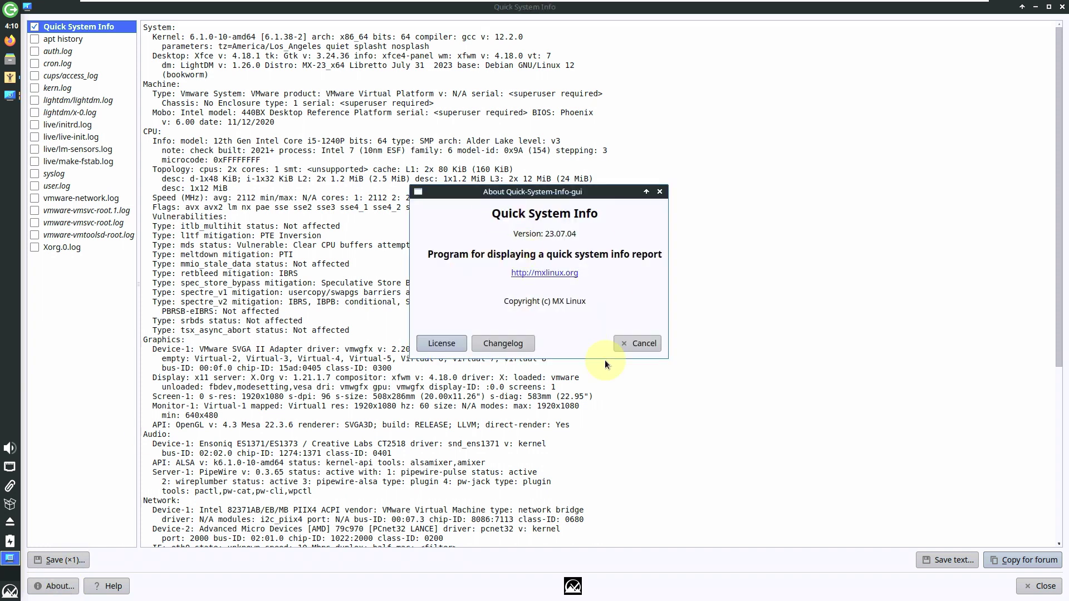
{"action": "key", "text": "Escape"}
{"action": "scroll", "coordinate": [426, 273], "scroll_direction": "down", "scroll_amount": 5}
{"action": "scroll", "coordinate": [426, 273], "scroll_direction": "down", "scroll_amount": 5}
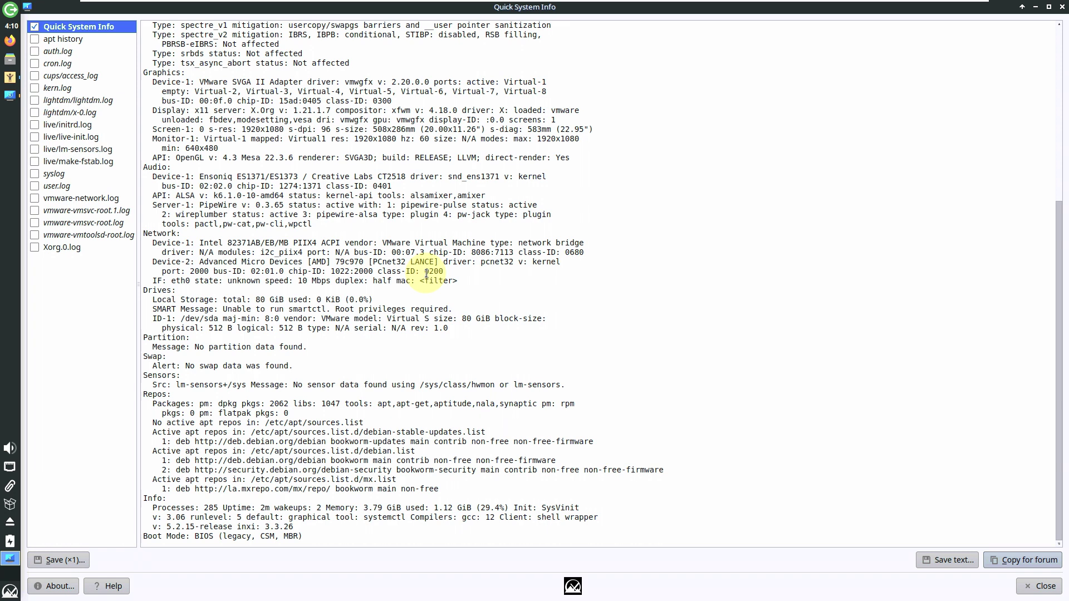
{"action": "scroll", "coordinate": [426, 273], "scroll_direction": "up", "scroll_amount": 9}
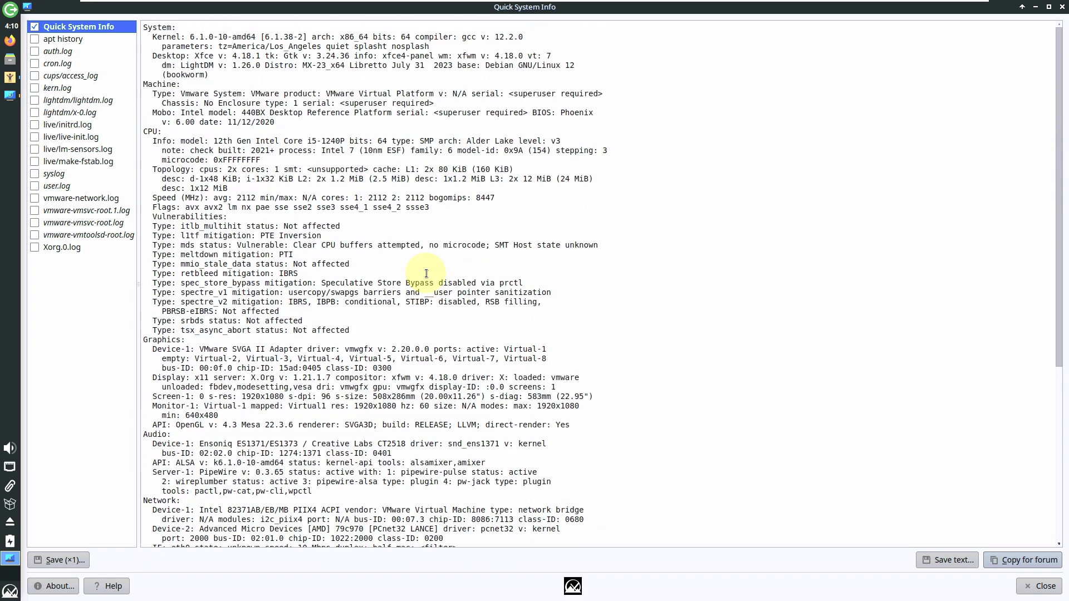
Close the system report, return MX Welcome to its Welcome page, and close that window too
{"action": "left_click", "coordinate": [1038, 582]}
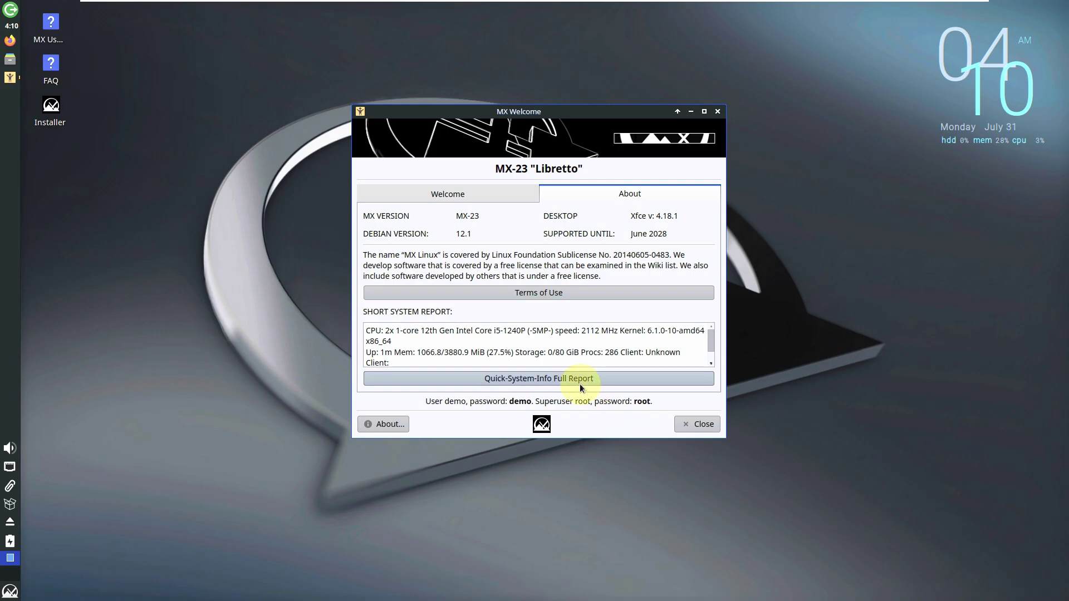
{"action": "left_click", "coordinate": [478, 196]}
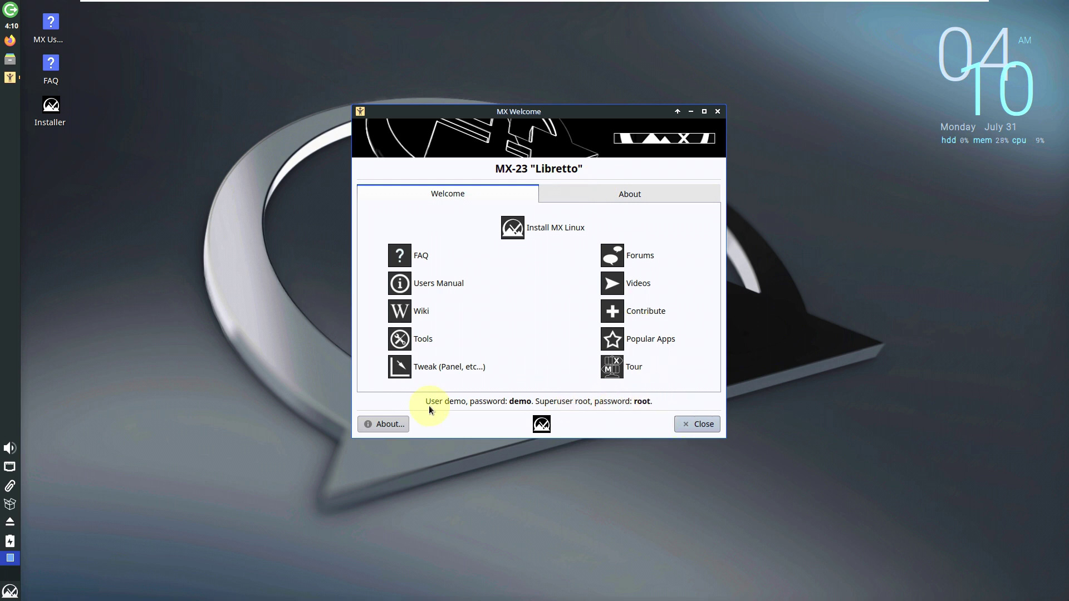
{"action": "left_click", "coordinate": [703, 426]}
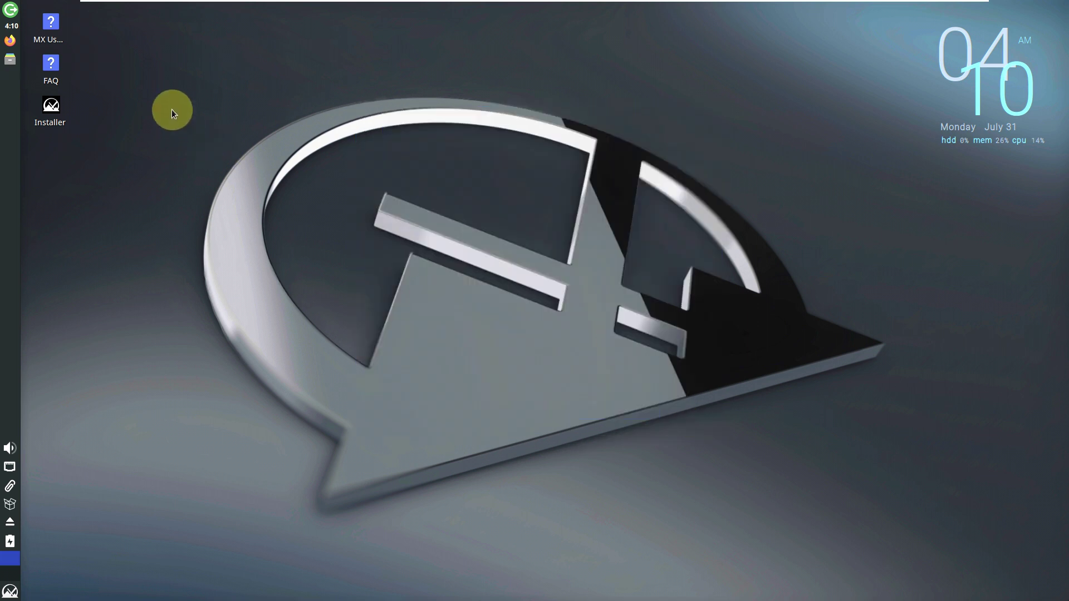
Open Task Manager in a maximized window and enlarge the CPU and memory graph area
{"action": "left_click", "coordinate": [10, 594]}
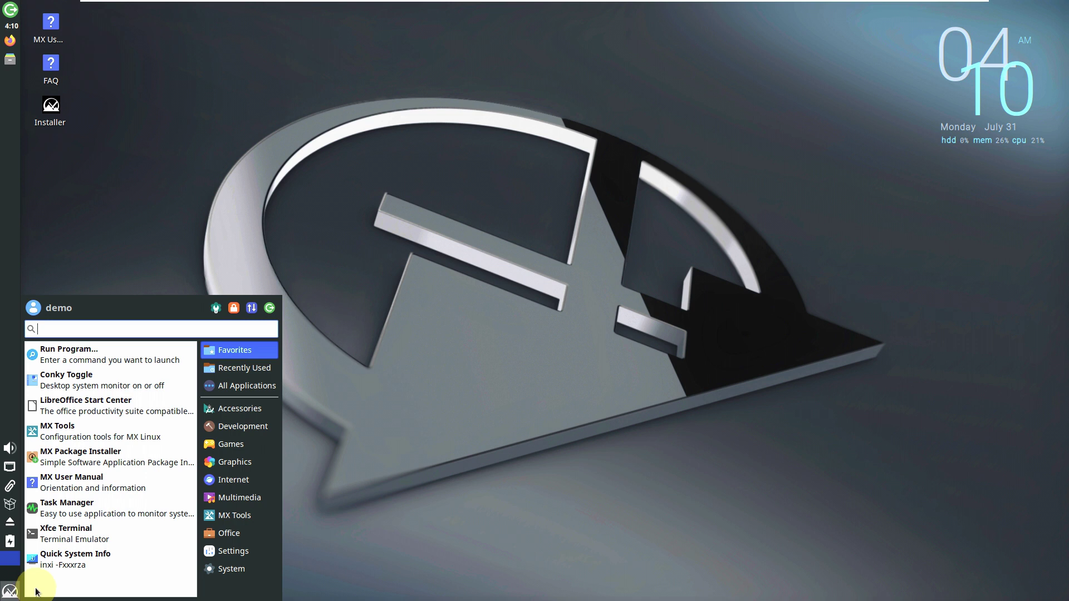
{"action": "left_click", "coordinate": [439, 389]}
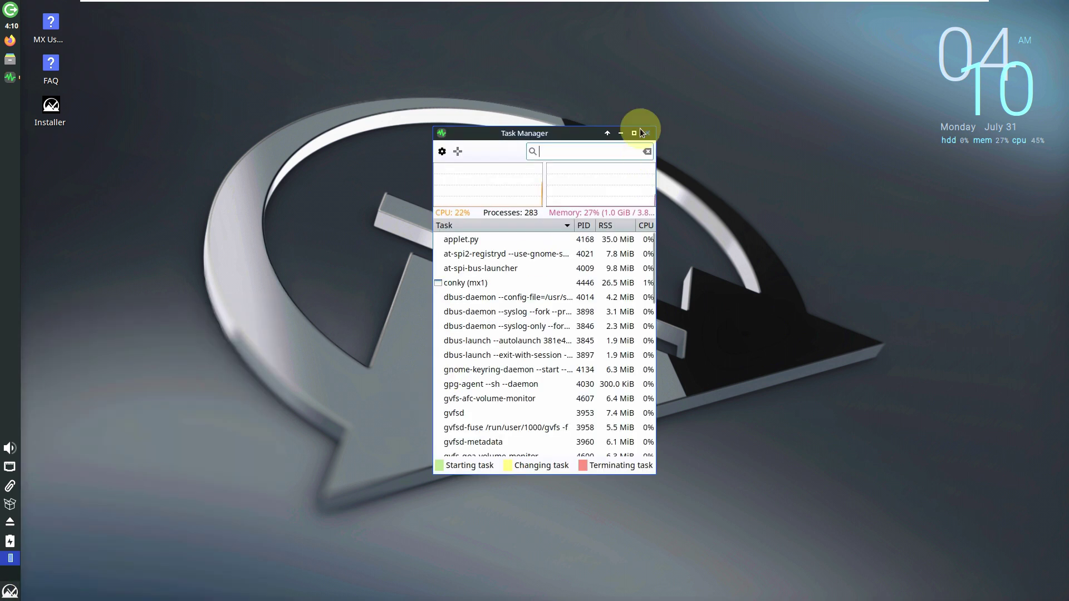
{"action": "left_click", "coordinate": [633, 134]}
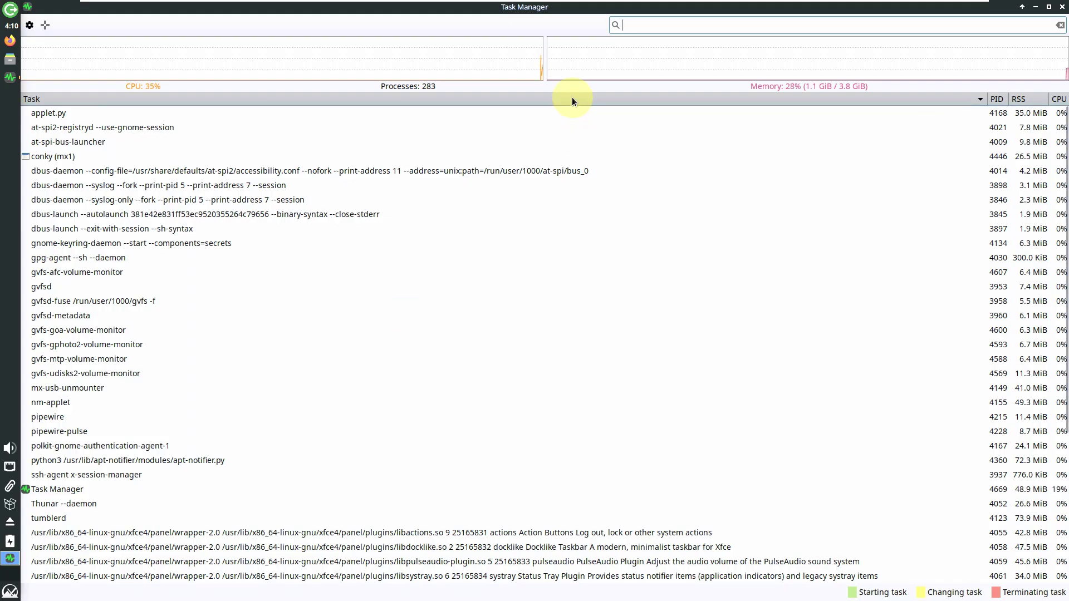
{"action": "left_click_drag", "start_coordinate": [544, 91], "coordinate": [423, 222]}
View Task Manager's general settings and its About information, leaving all options as they are
{"action": "left_click", "coordinate": [29, 24]}
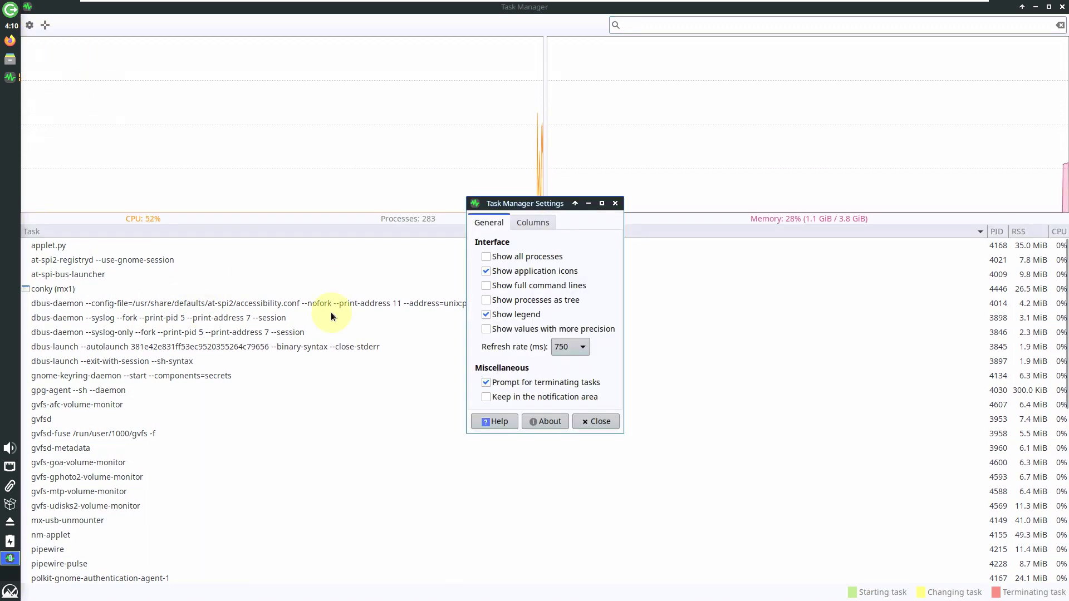
{"action": "left_click", "coordinate": [550, 421]}
{"action": "left_click", "coordinate": [638, 417]}
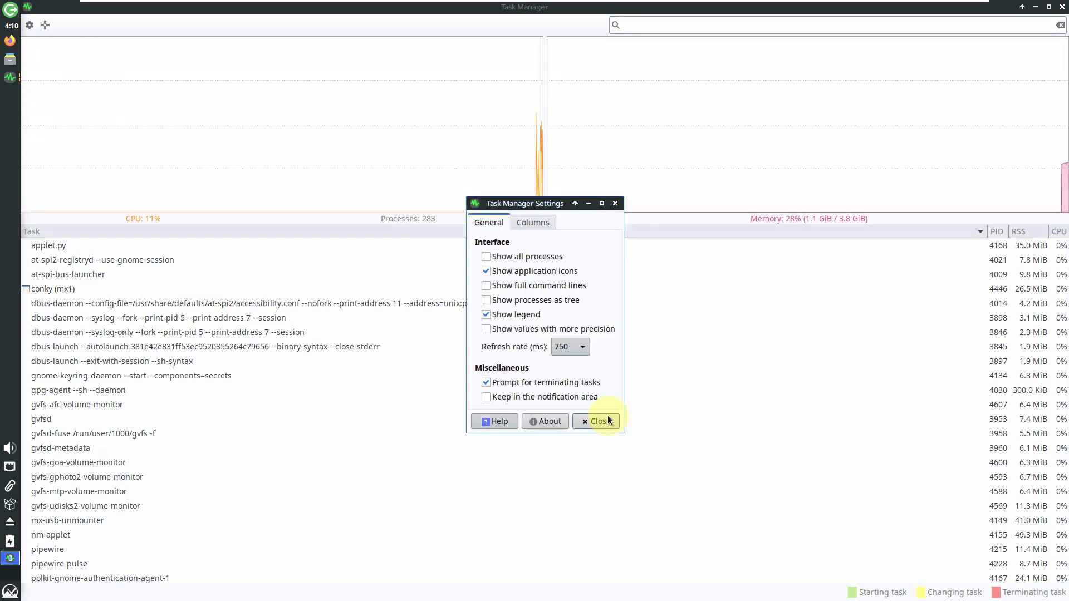
{"action": "left_click", "coordinate": [610, 421]}
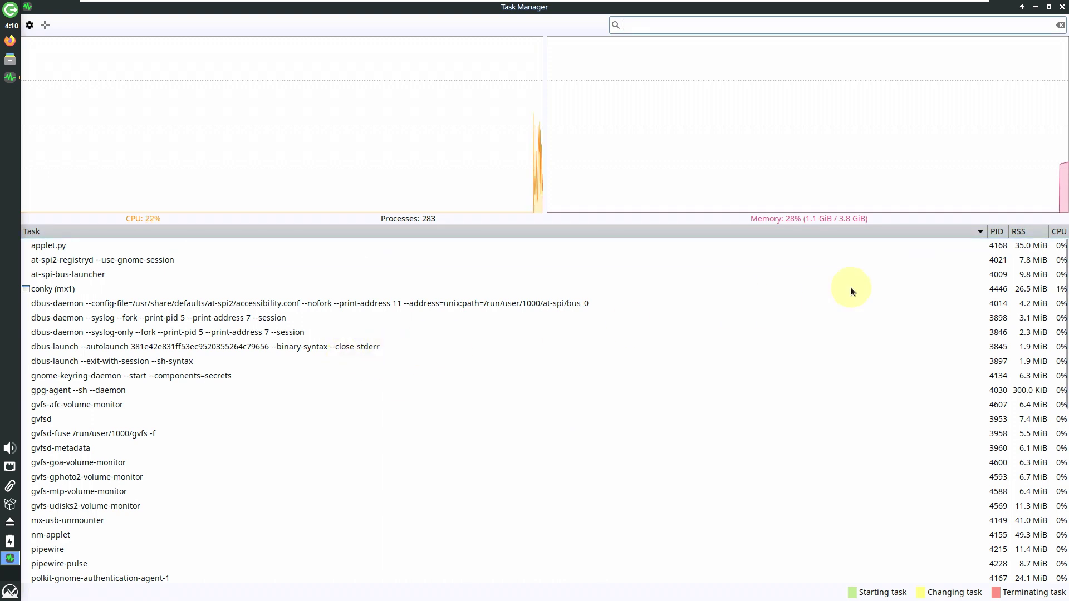
Narrow the Task column in the process list to give the CPU column more width
{"action": "left_click_drag", "start_coordinate": [989, 233], "coordinate": [798, 235]}
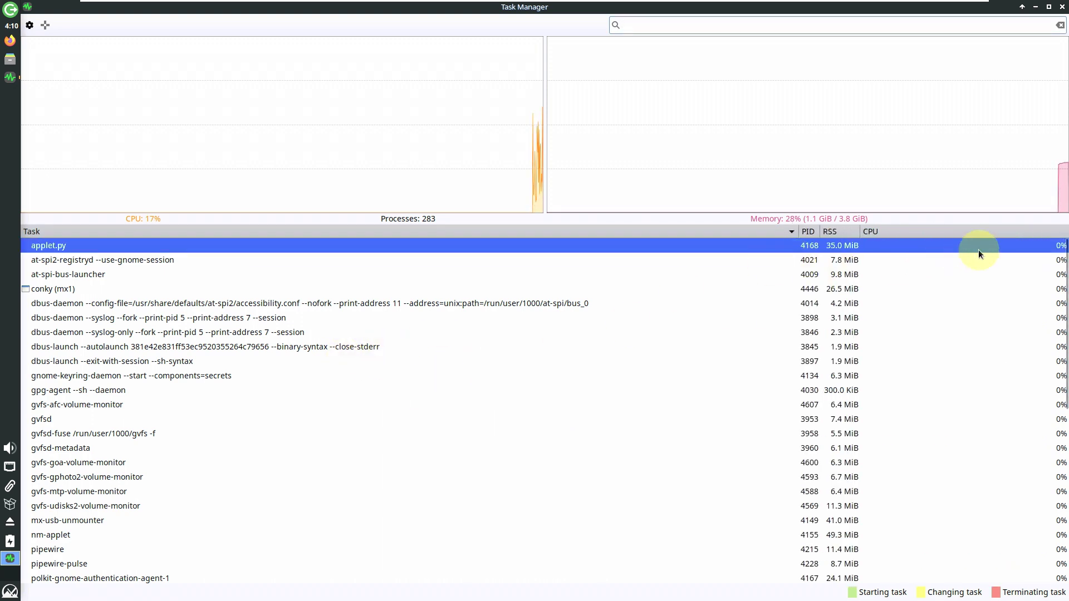
Look through Task Manager's full list of running processes from start to end
{"action": "scroll", "coordinate": [408, 348], "scroll_direction": "down", "scroll_amount": 8}
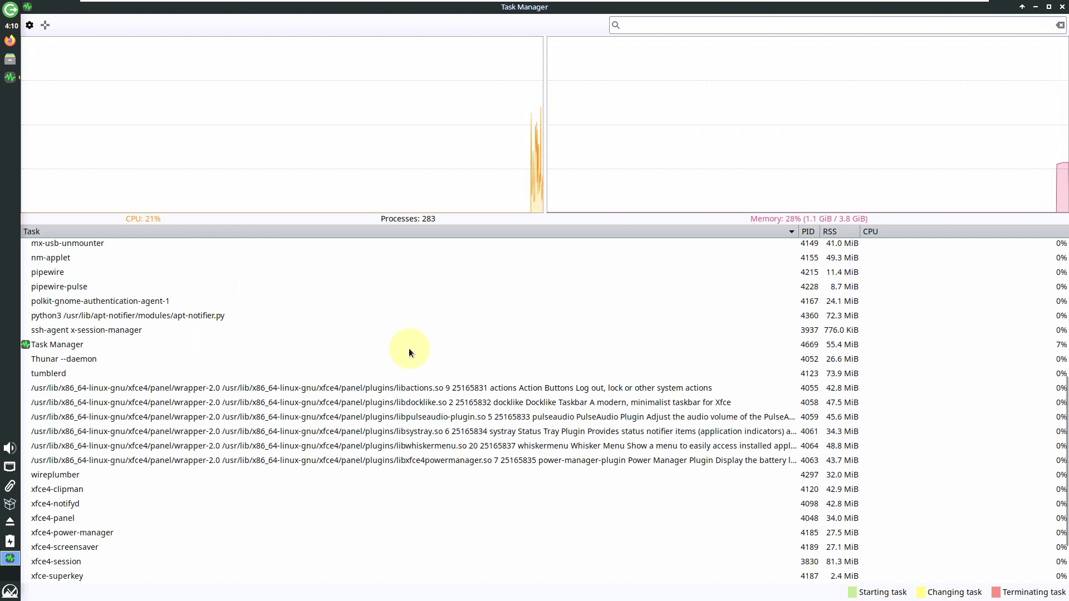
{"action": "scroll", "coordinate": [409, 349], "scroll_direction": "up", "scroll_amount": 8}
{"action": "scroll", "coordinate": [409, 349], "scroll_direction": "down", "scroll_amount": 7}
{"action": "scroll", "coordinate": [409, 348], "scroll_direction": "down", "scroll_amount": 1}
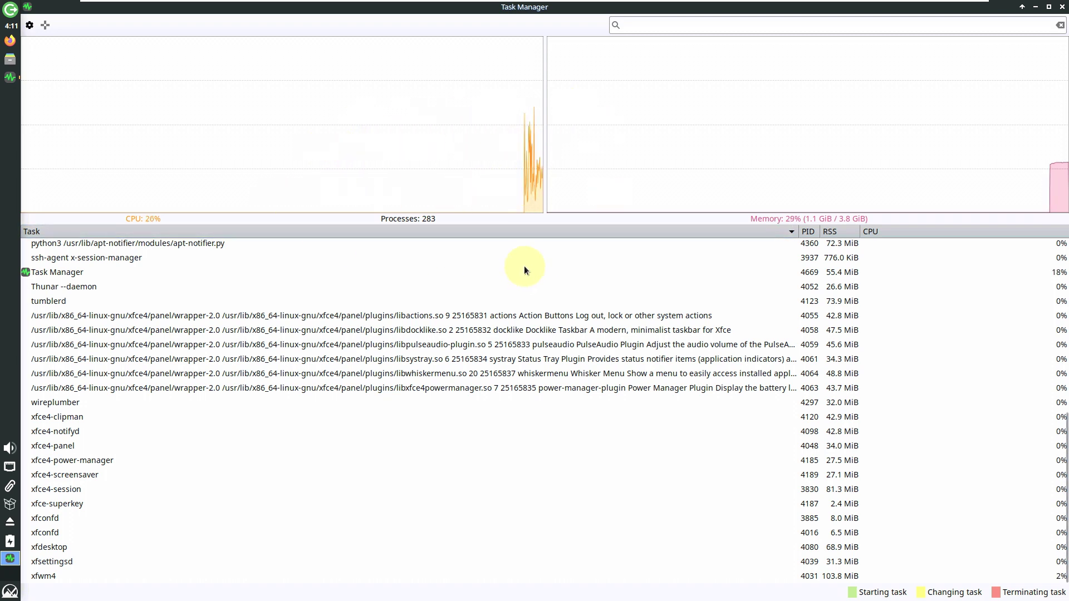
View the About information of the Xfce panel and close it
{"action": "right_click", "coordinate": [18, 220]}
{"action": "mouse_move", "coordinate": [78, 308]}
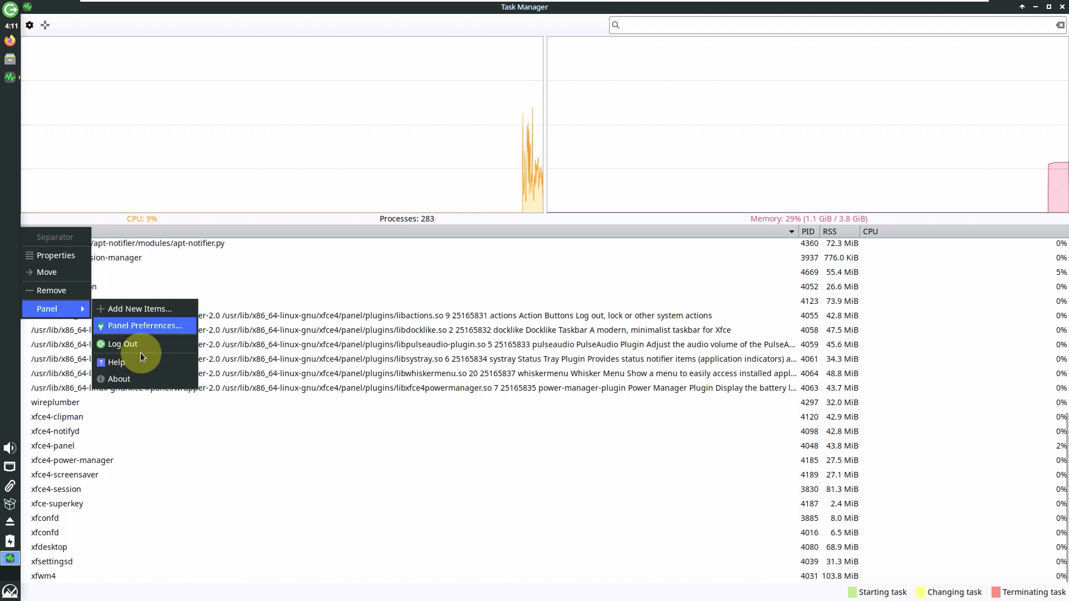
{"action": "left_click", "coordinate": [139, 381]}
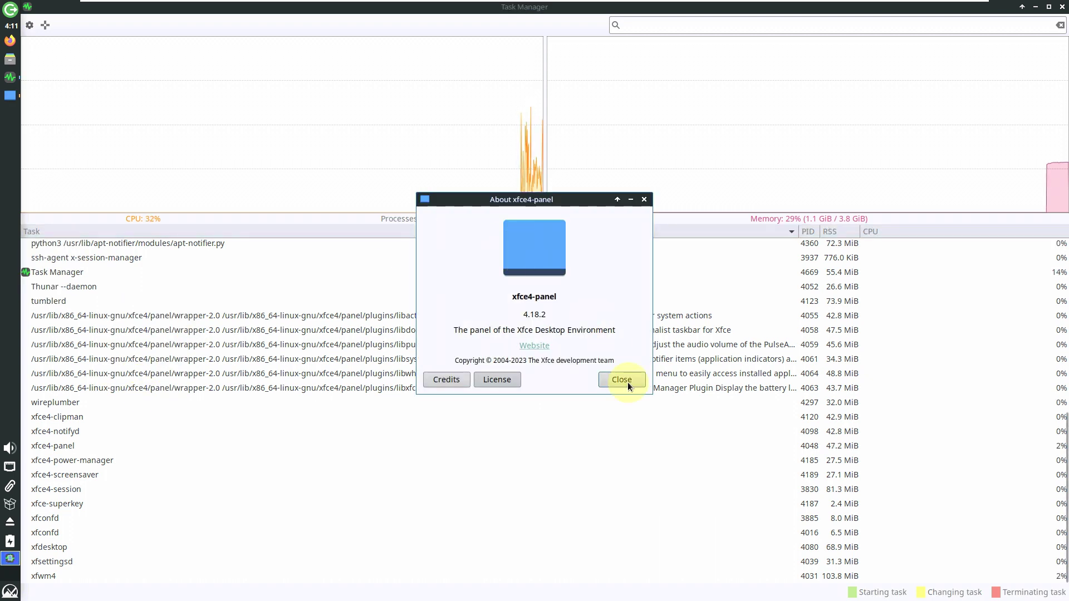
{"action": "left_click", "coordinate": [627, 382]}
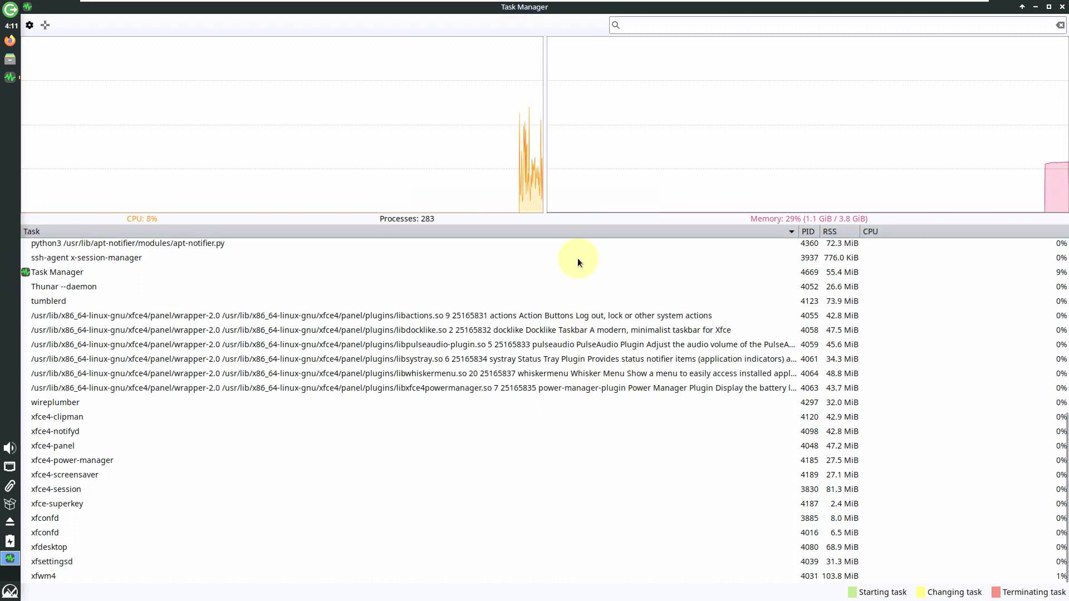
Review the process list once more, then restore Task Manager to a smaller window in the desktop's upper-right corner
{"action": "key", "text": "Home"}
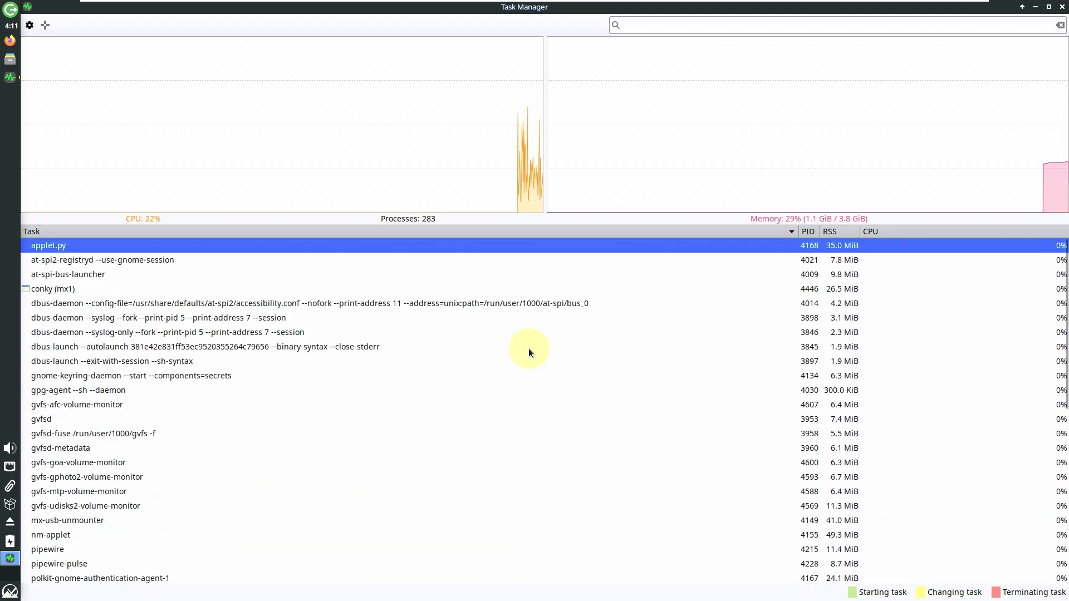
{"action": "scroll", "coordinate": [548, 333], "scroll_direction": "down", "scroll_amount": 5}
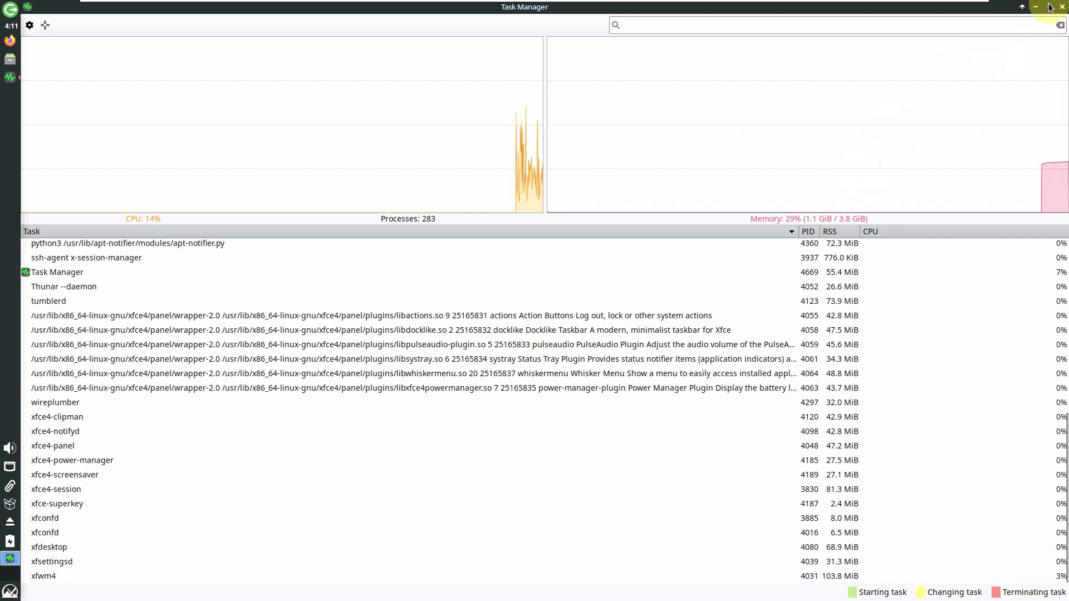
{"action": "left_click", "coordinate": [1048, 6]}
{"action": "left_click_drag", "start_coordinate": [601, 133], "coordinate": [971, 10]}
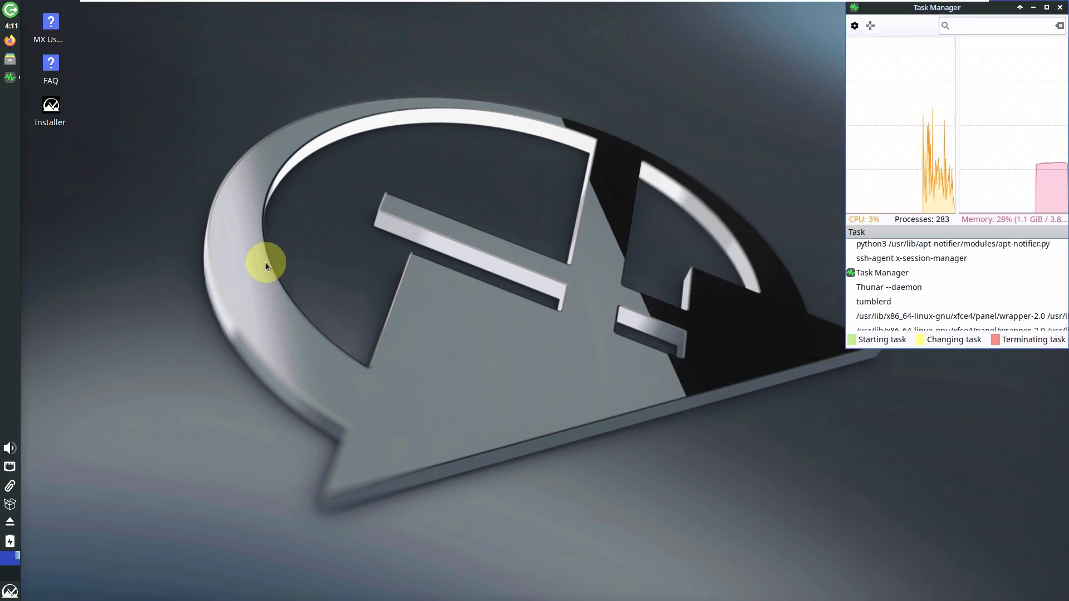
Open Xfce Terminal, view its About information and close that dialog
{"action": "left_click", "coordinate": [9, 589]}
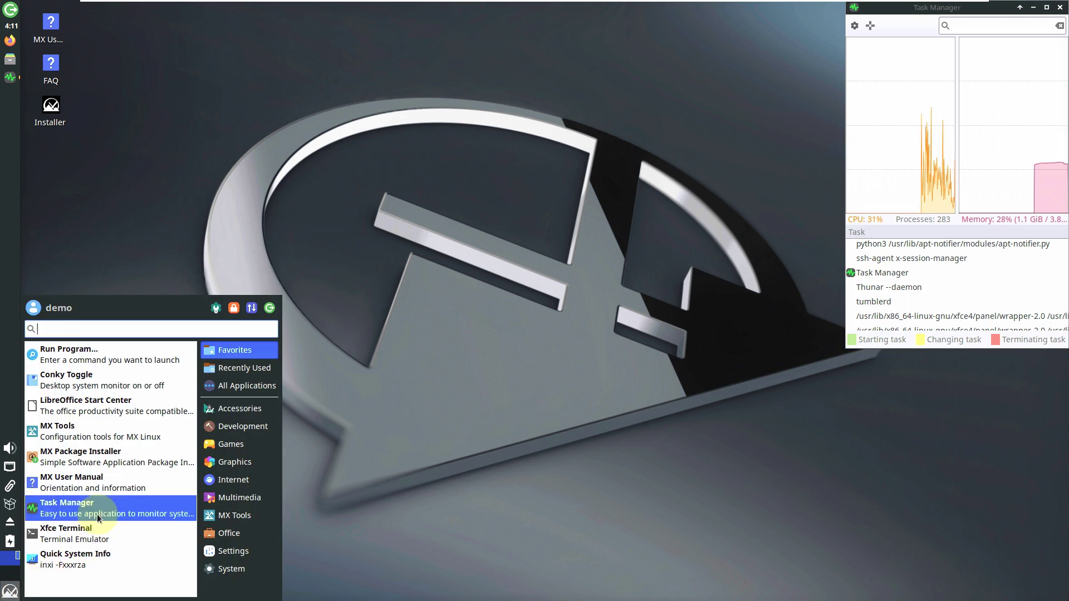
{"action": "left_click", "coordinate": [96, 528]}
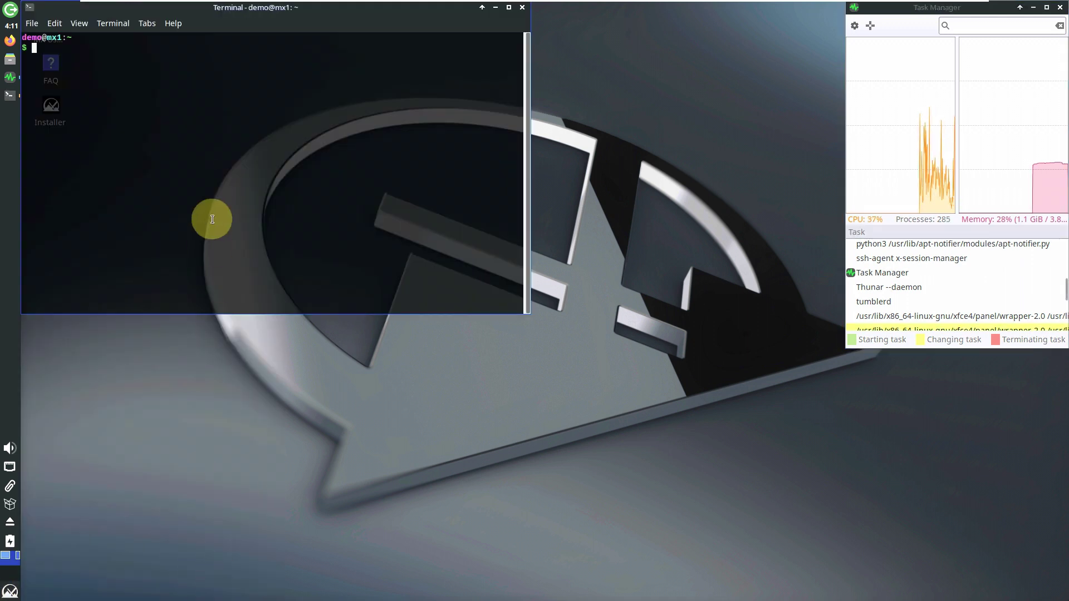
{"action": "left_click", "coordinate": [169, 26]}
{"action": "left_click", "coordinate": [191, 55]}
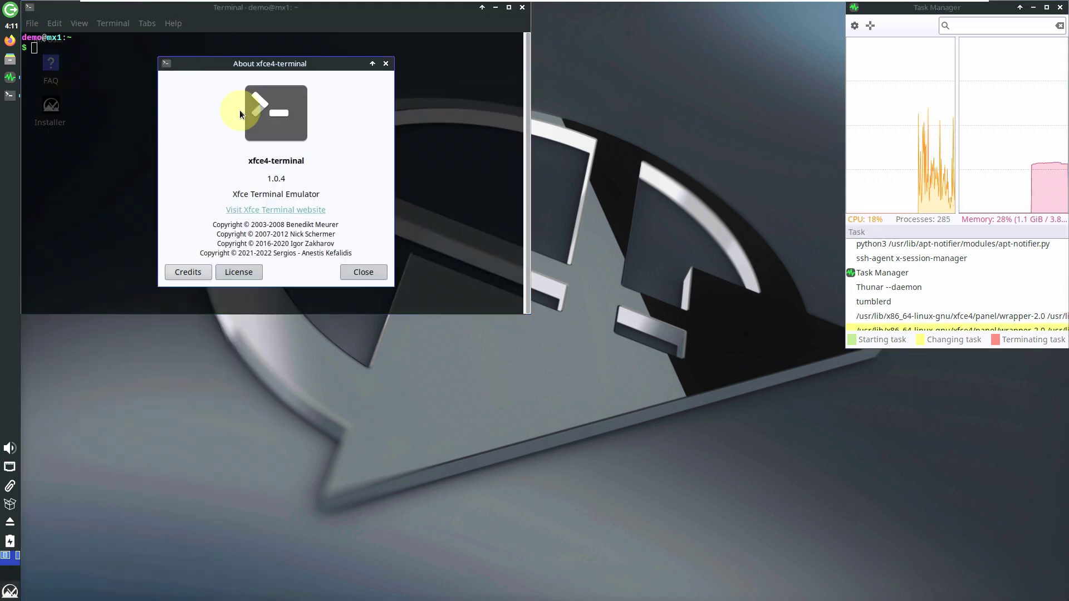
{"action": "left_click", "coordinate": [359, 269]}
Print system summaries in the terminal with neofetch, inxi and inxi -b
{"action": "type", "text": "neofetch"}
{"action": "key", "text": "Return"}
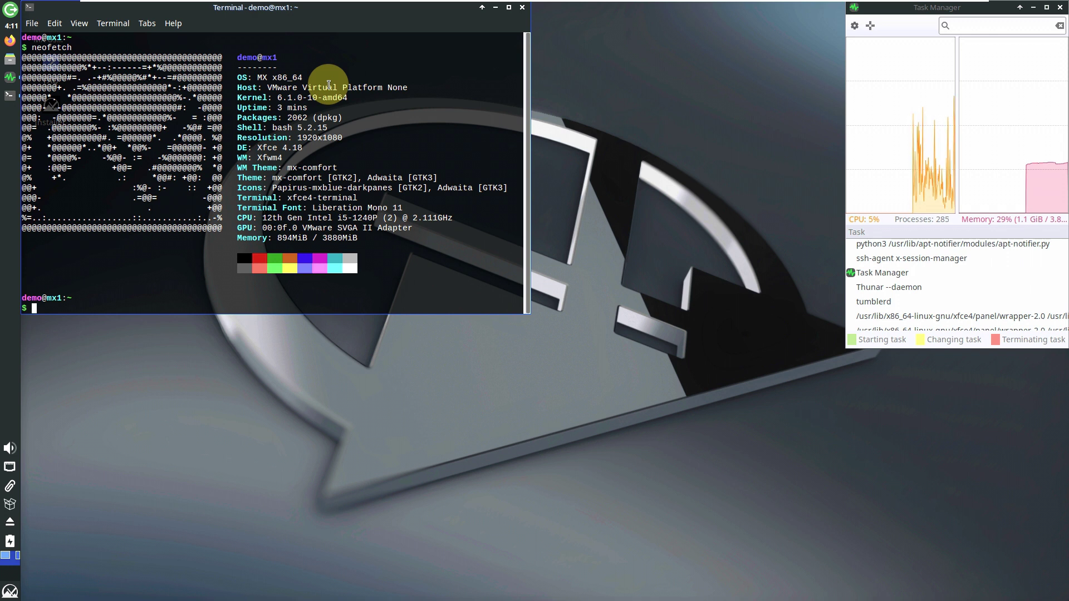
{"action": "type", "text": "inx"}
{"action": "key", "text": "Return"}
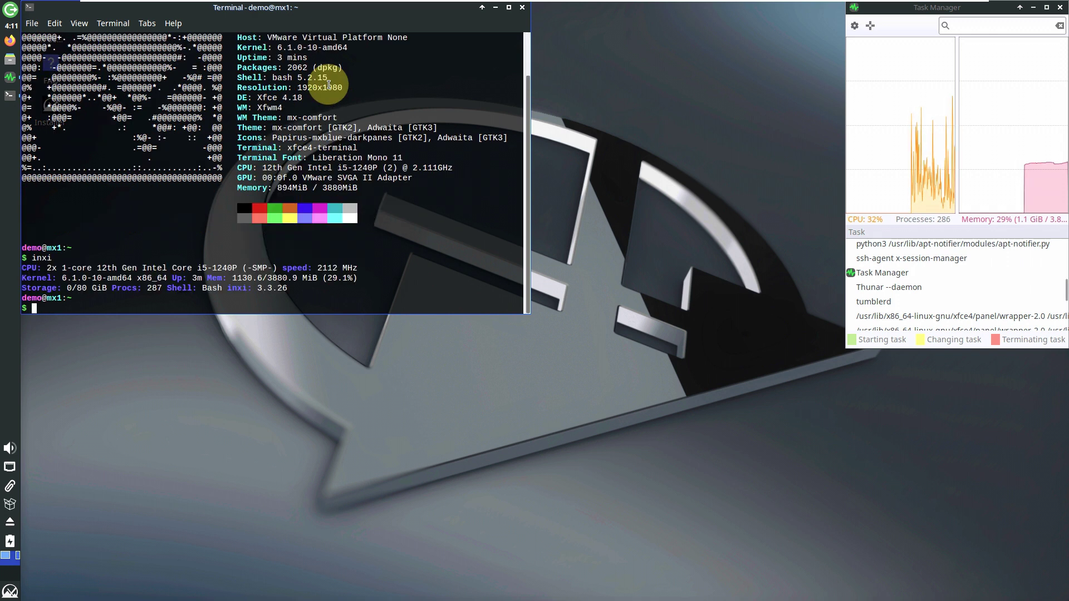
{"action": "key", "text": "Return"}
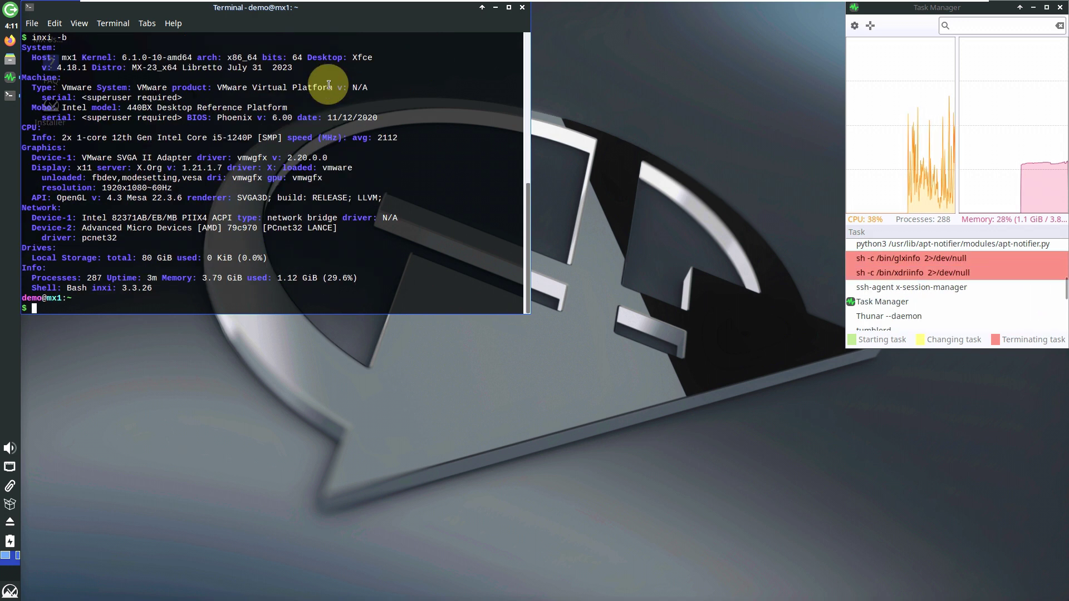
Run inxi -G, cat /etc/issue and inxi -sv8 to print graphics, release and full system details
{"action": "type", "text": "inxi -G"}
{"action": "key", "text": "Return"}
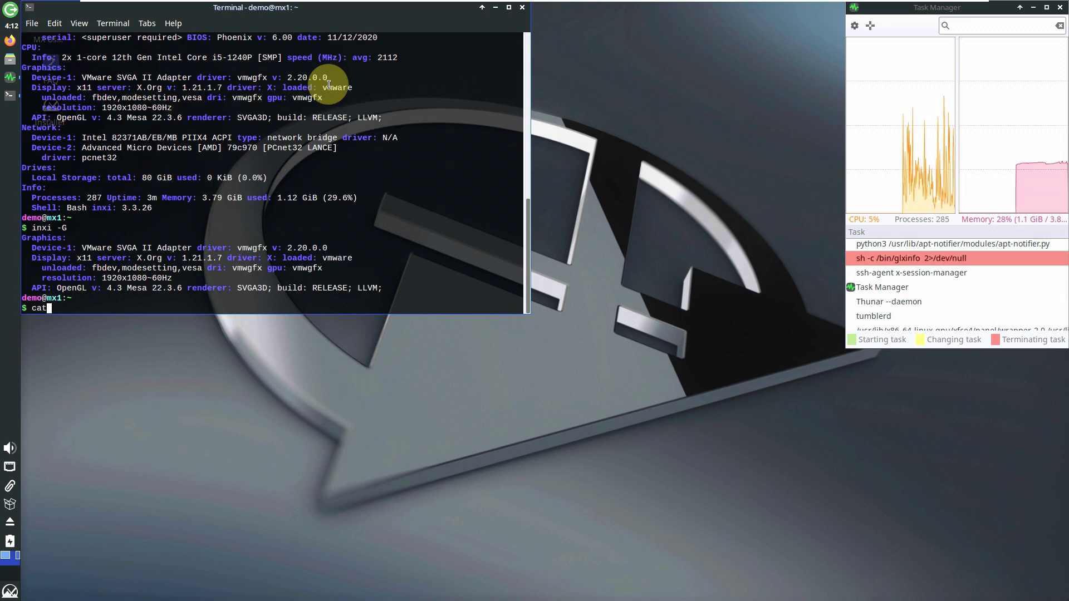
{"action": "type", "text": "cat /etc/iss"}
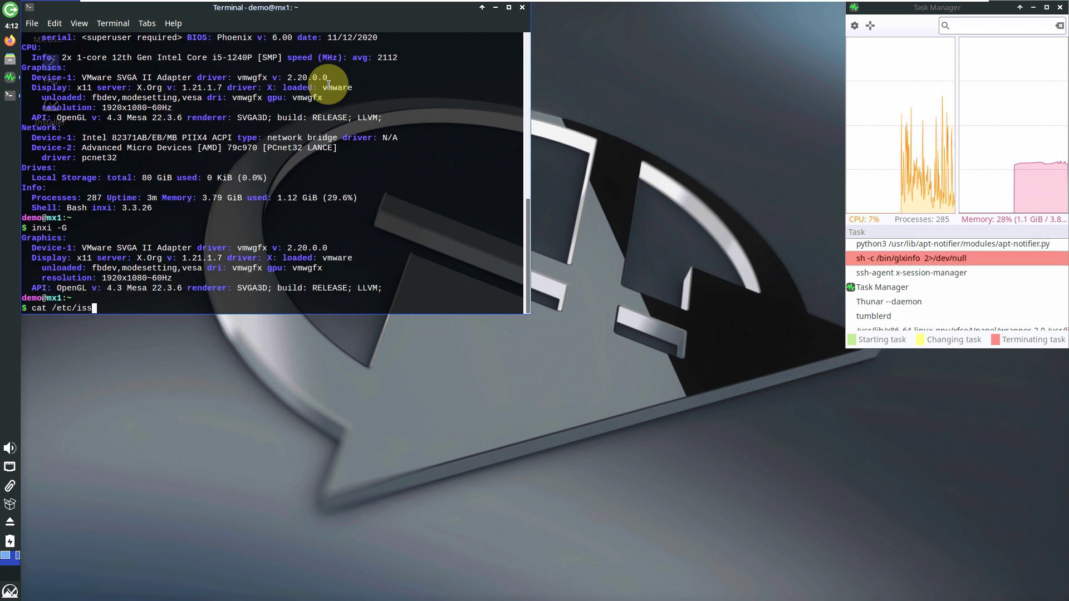
{"action": "type", "text": "ue"}
{"action": "key", "text": "Return"}
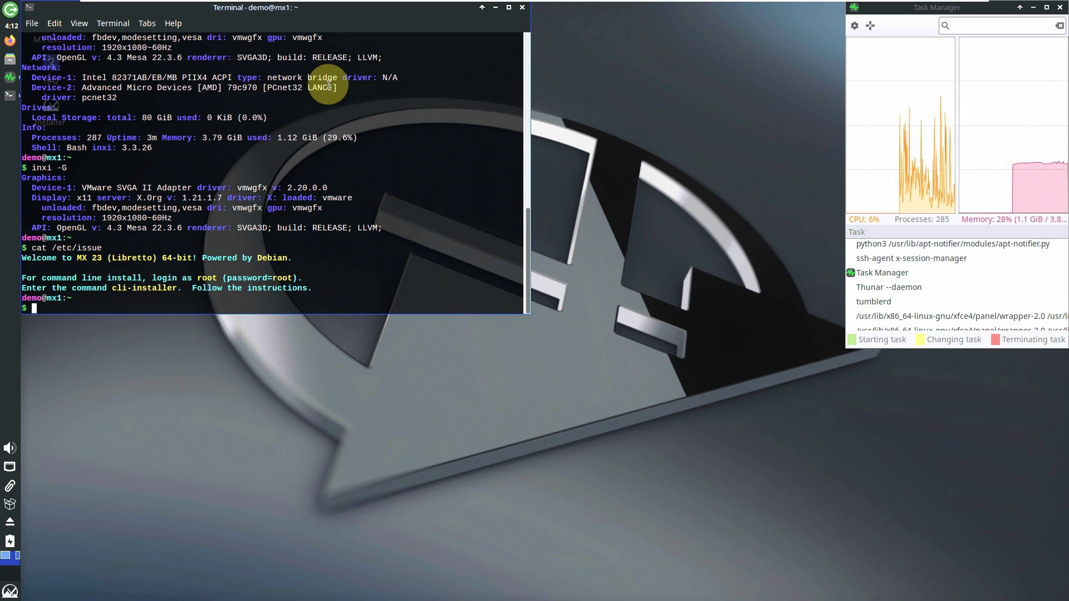
{"action": "type", "text": "inxi -sv8"}
{"action": "key", "text": "Return"}
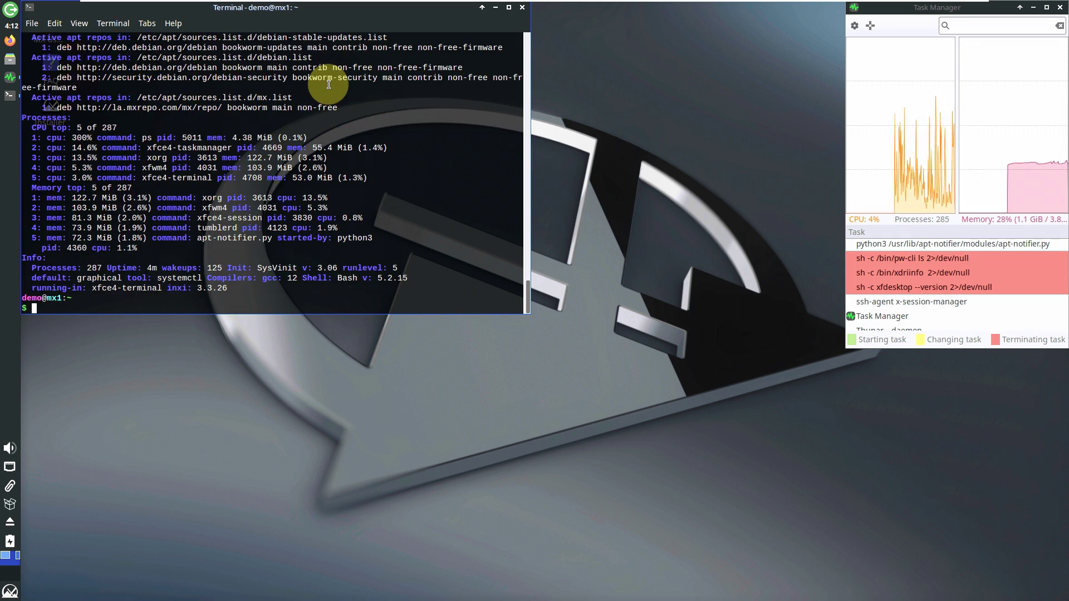
Start htop in the terminal and view the terminal's About information again
{"action": "type", "text": "htop"}
{"action": "key", "text": "Return"}
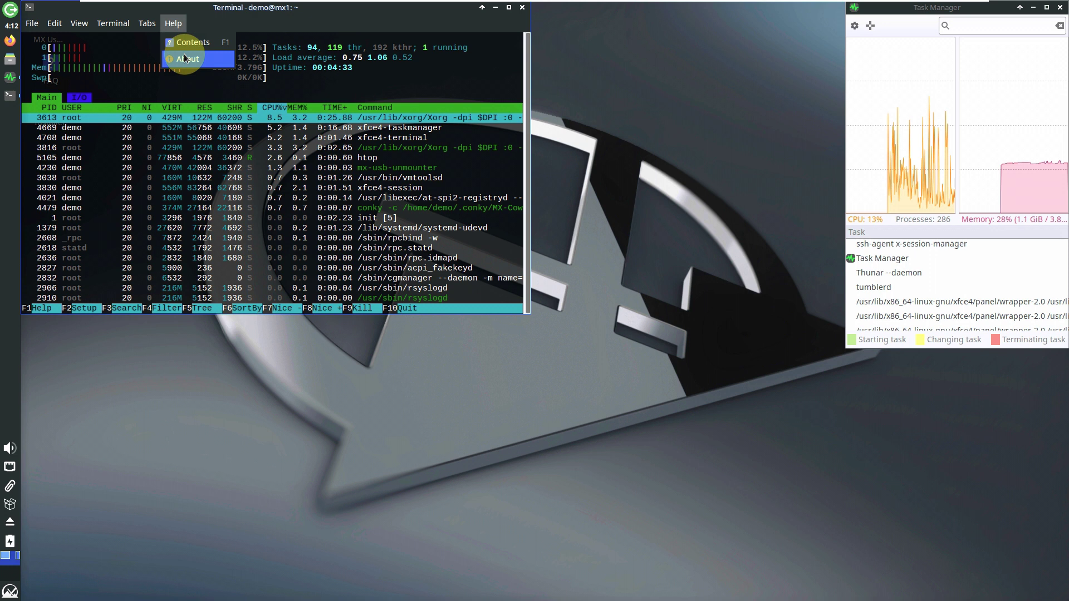
{"action": "left_click", "coordinate": [184, 56]}
{"action": "left_click", "coordinate": [363, 269]}
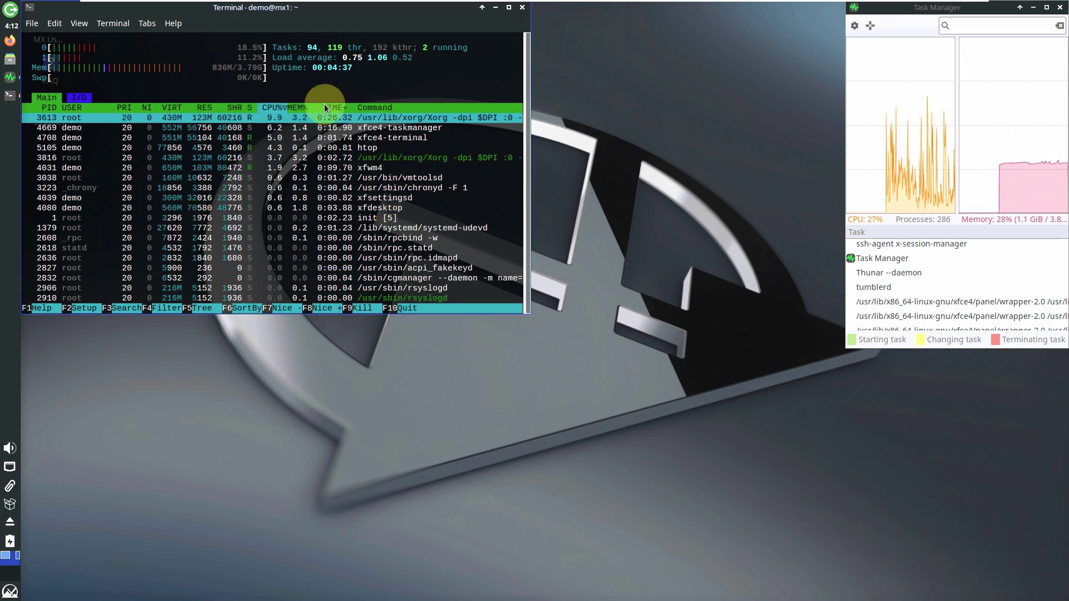
Go through htop's process list to the last entries, then close the terminal with htop still running
{"action": "scroll", "coordinate": [393, 170], "scroll_direction": "down", "scroll_amount": 10}
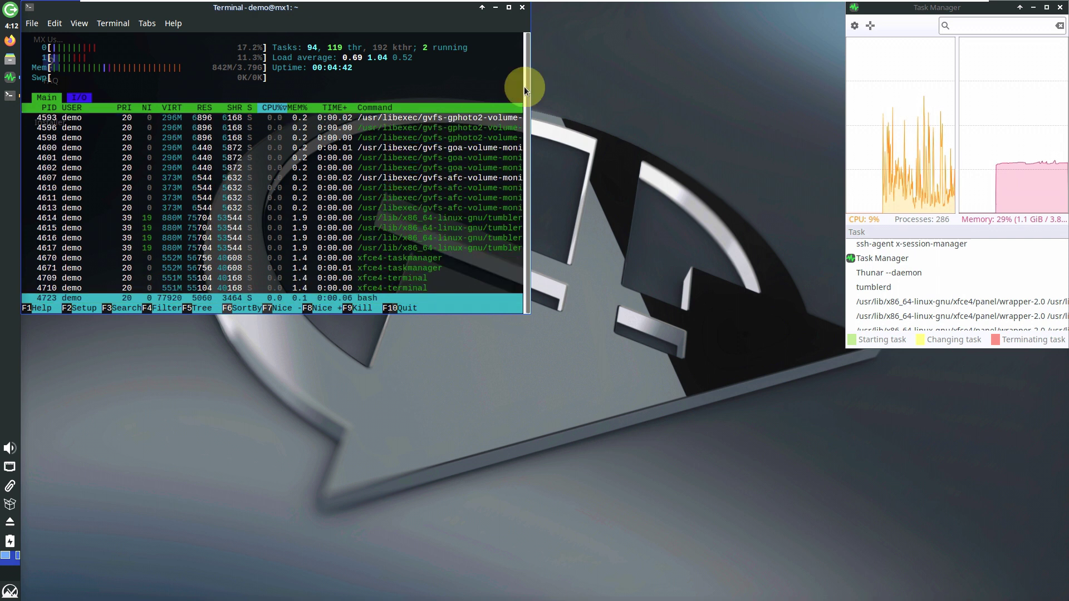
{"action": "left_click", "coordinate": [522, 7]}
{"action": "left_click", "coordinate": [294, 215]}
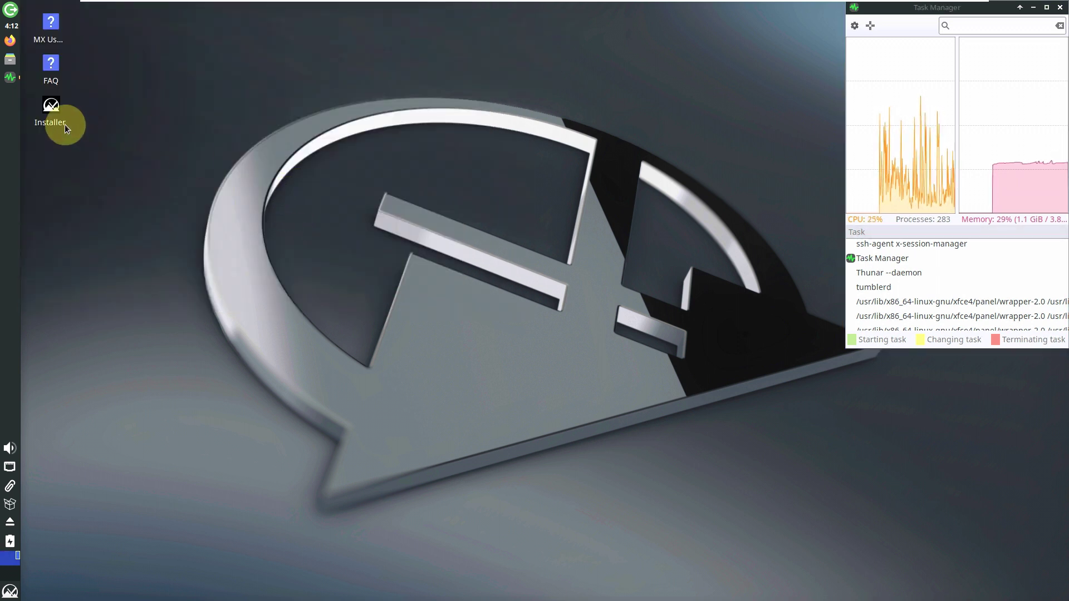
Open Firefox, close the Mozilla privacy tab and search the web for "mx linux"
{"action": "left_click", "coordinate": [10, 39]}
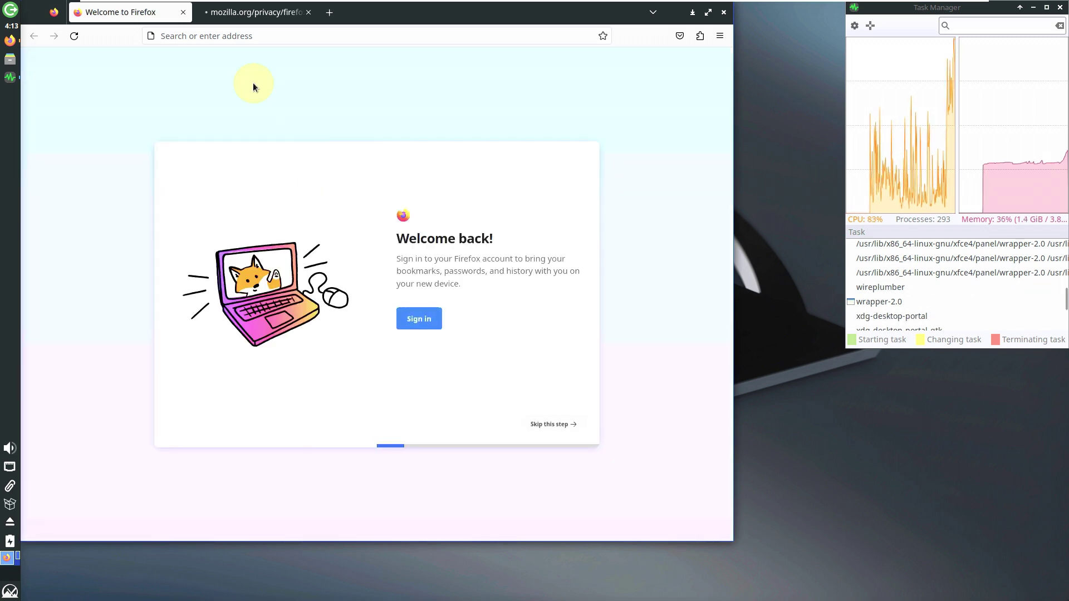
{"action": "left_click", "coordinate": [309, 12]}
{"action": "left_click", "coordinate": [307, 42]}
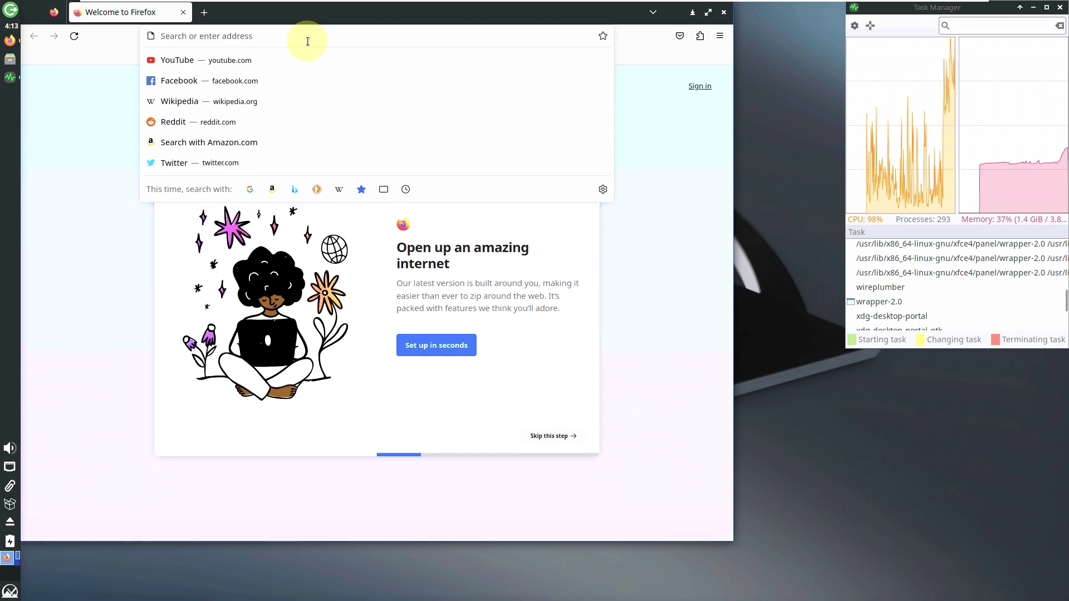
{"action": "type", "text": "mx linux"}
{"action": "key", "text": "Return"}
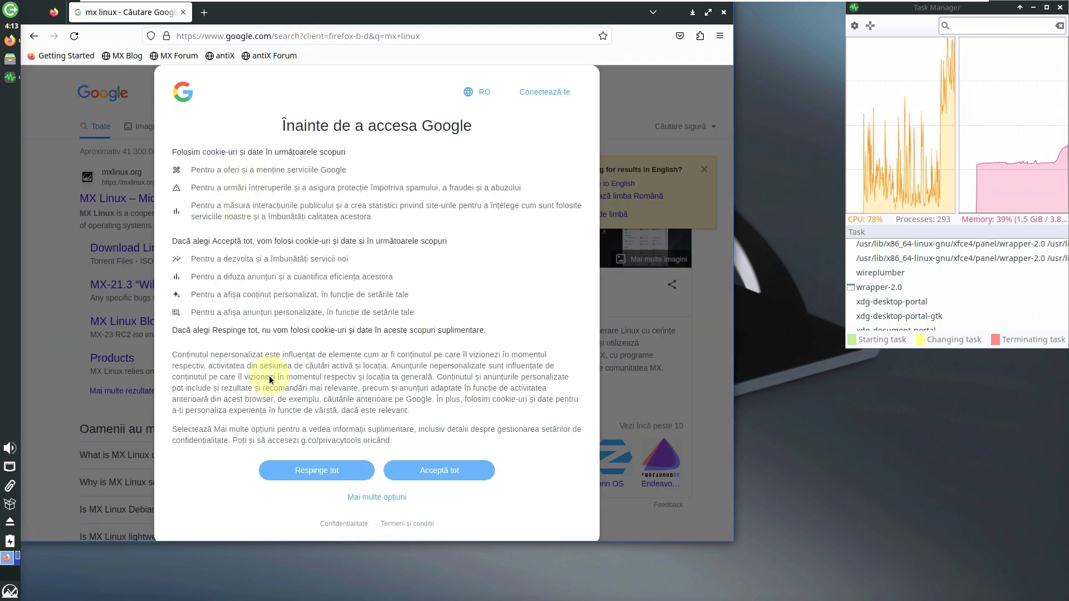
Accept all of Google's cookies, open the mxlinux.org result and look over its home page
{"action": "left_click", "coordinate": [440, 471]}
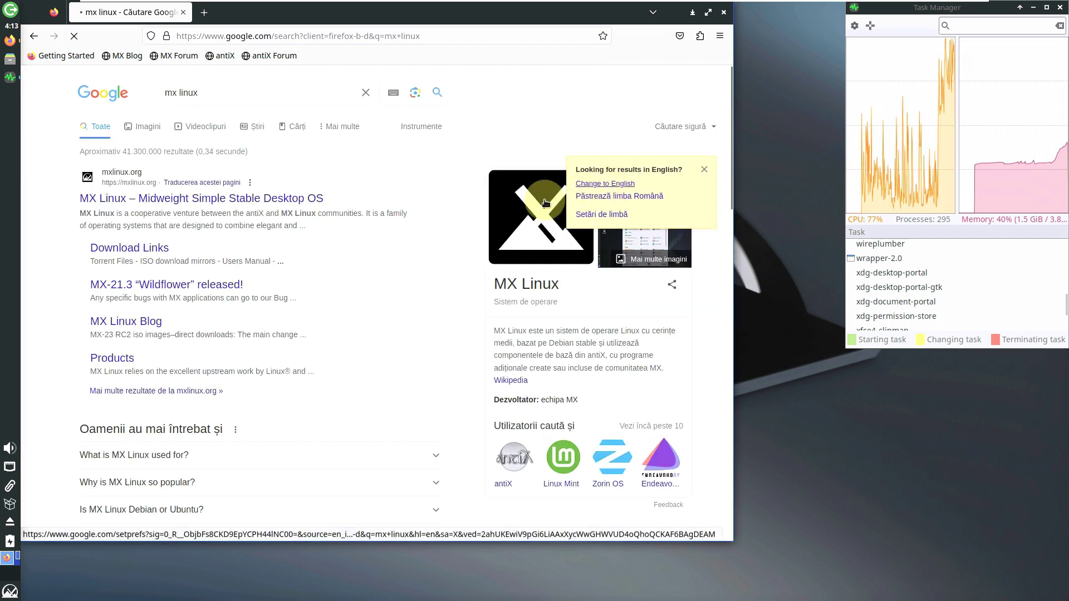
{"action": "left_click", "coordinate": [298, 201]}
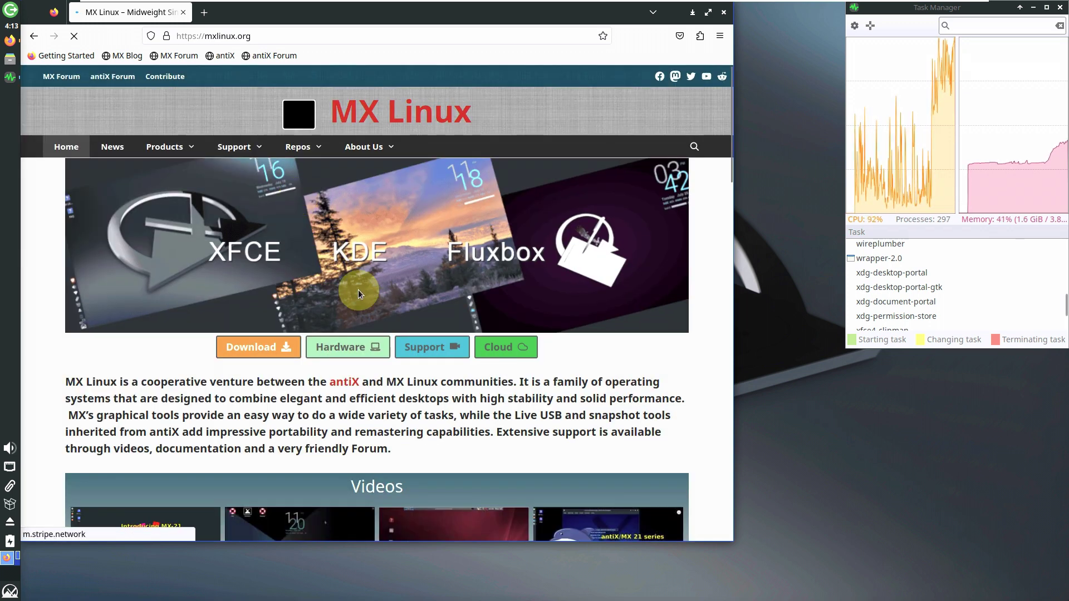
{"action": "scroll", "coordinate": [358, 289], "scroll_direction": "down", "scroll_amount": 4}
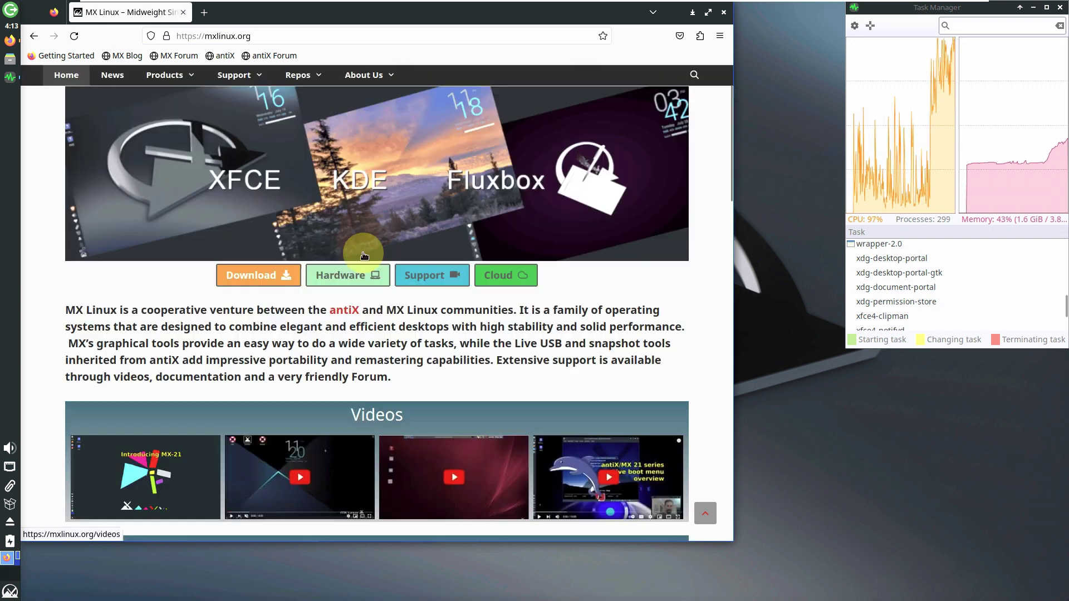
{"action": "scroll", "coordinate": [359, 279], "scroll_direction": "up", "scroll_amount": 4}
Open the MX Linux download links page and start downloading the MX-23_x64 Xfce image
{"action": "left_click", "coordinate": [262, 355]}
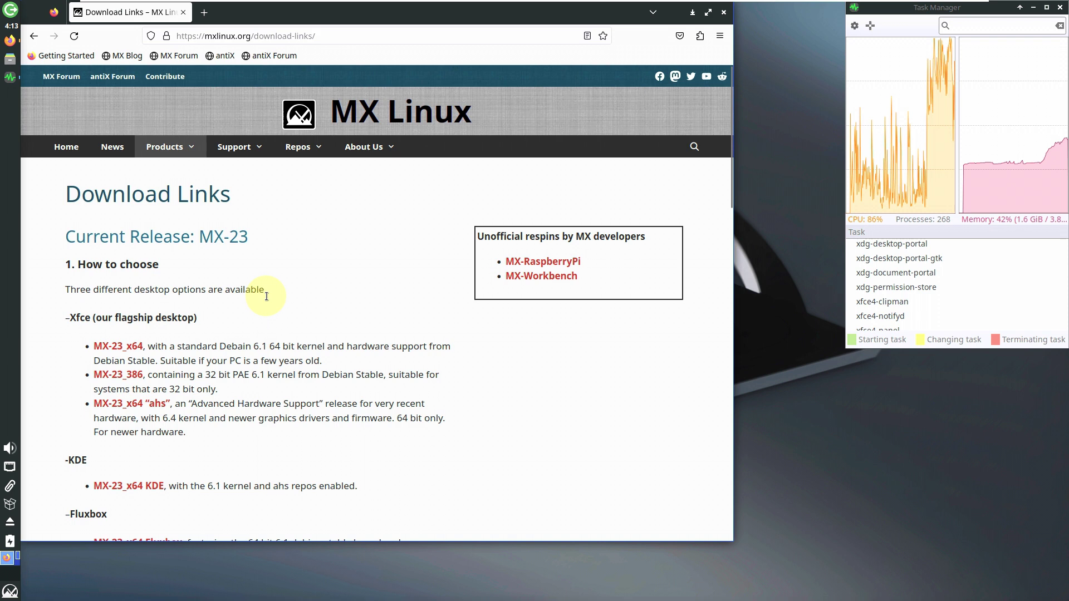
{"action": "scroll", "coordinate": [293, 253], "scroll_direction": "down", "scroll_amount": 1}
{"action": "scroll", "coordinate": [334, 248], "scroll_direction": "down", "scroll_amount": 1}
{"action": "scroll", "coordinate": [143, 270], "scroll_direction": "up", "scroll_amount": 1}
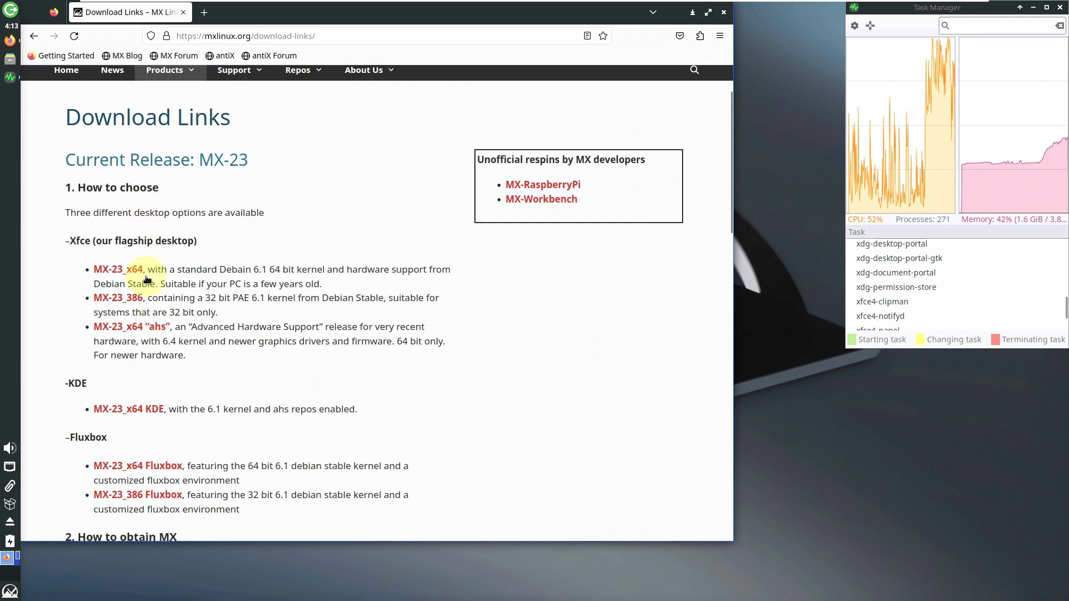
{"action": "left_click", "coordinate": [119, 272]}
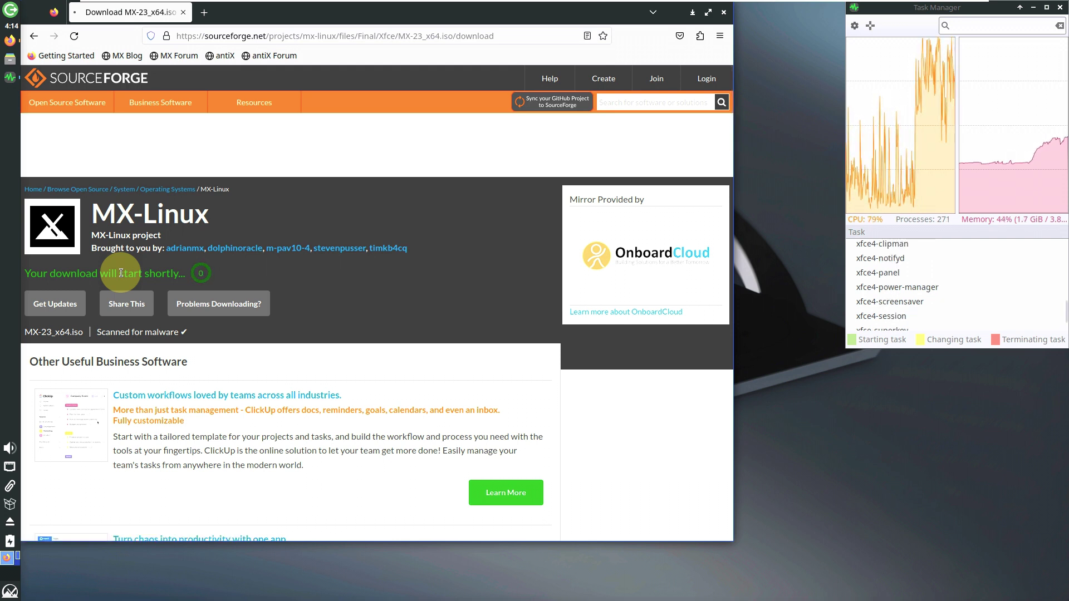
Minimize and restore Firefox, cancel the MX-23_x64.iso download, and close the browser
{"action": "left_click", "coordinate": [691, 15]}
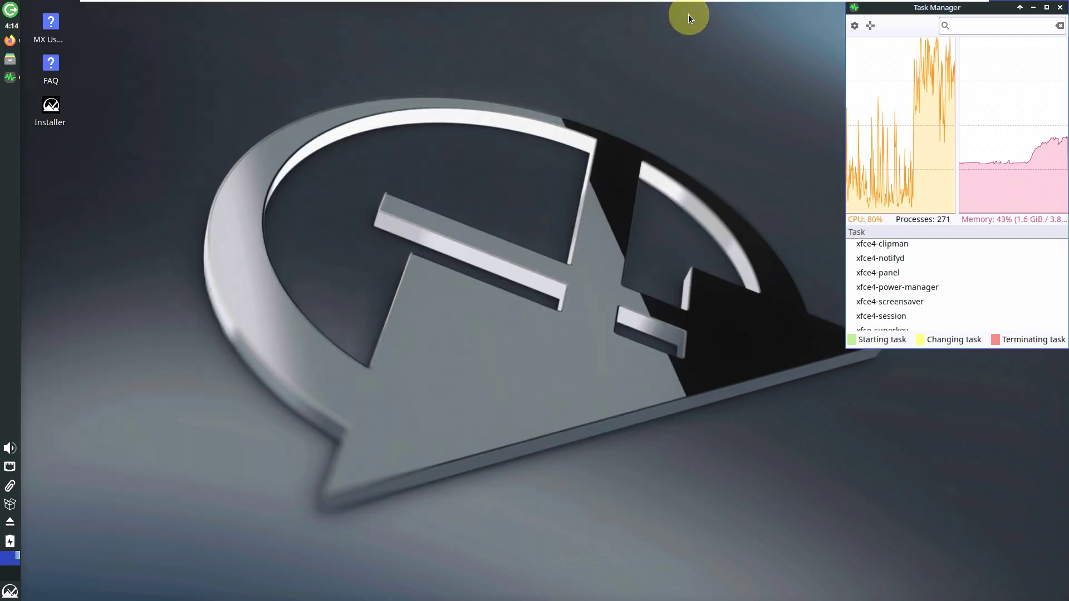
{"action": "left_click", "coordinate": [13, 45]}
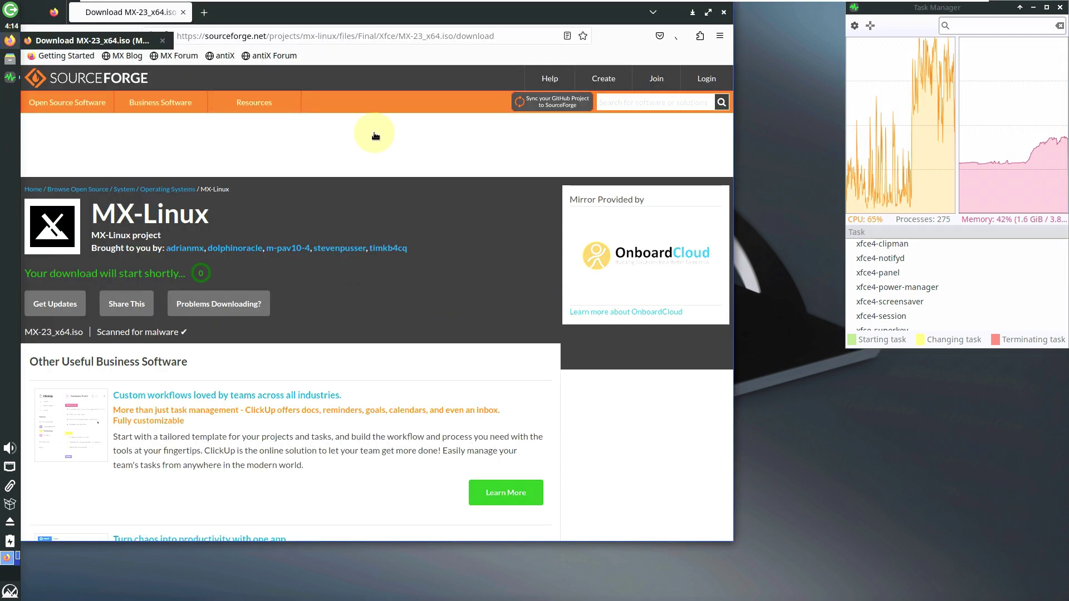
{"action": "left_click", "coordinate": [673, 39]}
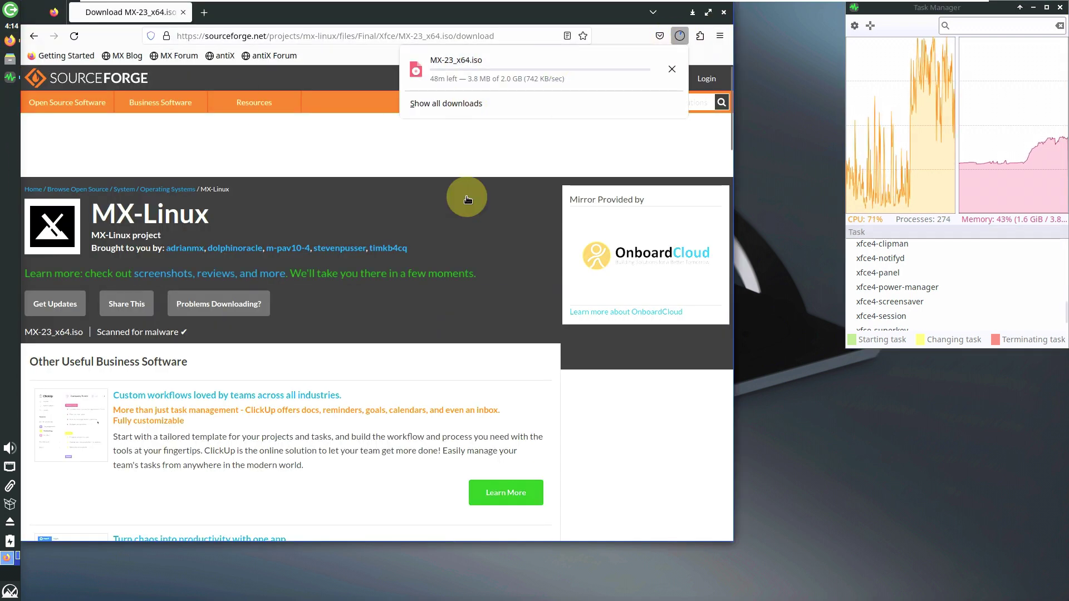
{"action": "left_click", "coordinate": [672, 69]}
{"action": "left_click", "coordinate": [728, 17]}
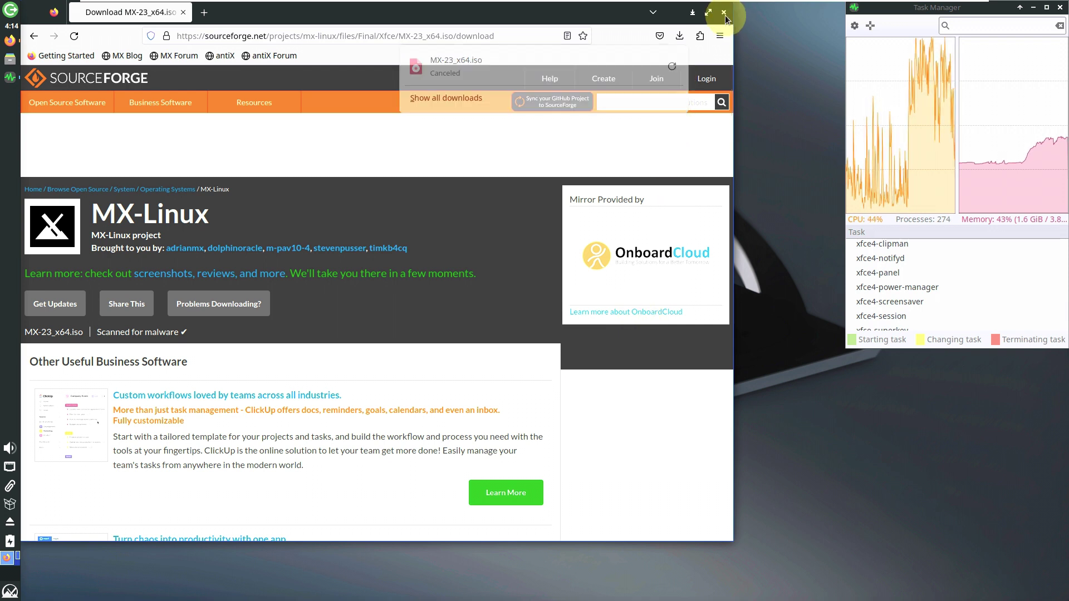
Close the browser, open the desktop settings and look over their Menus and Icons options
{"action": "left_click", "coordinate": [718, 12]}
{"action": "right_click", "coordinate": [137, 179]}
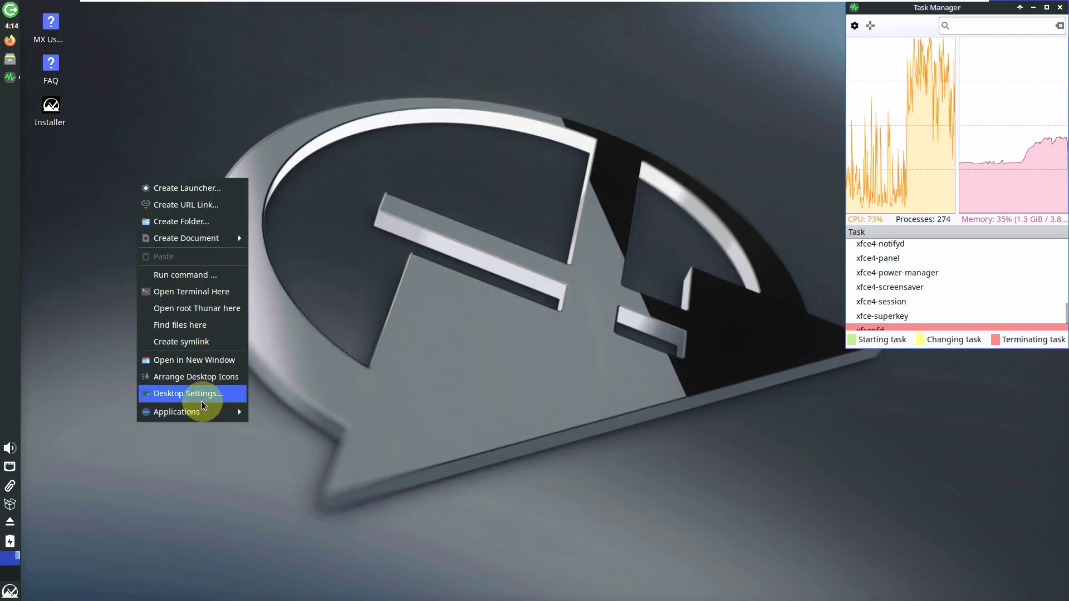
{"action": "left_click", "coordinate": [207, 393]}
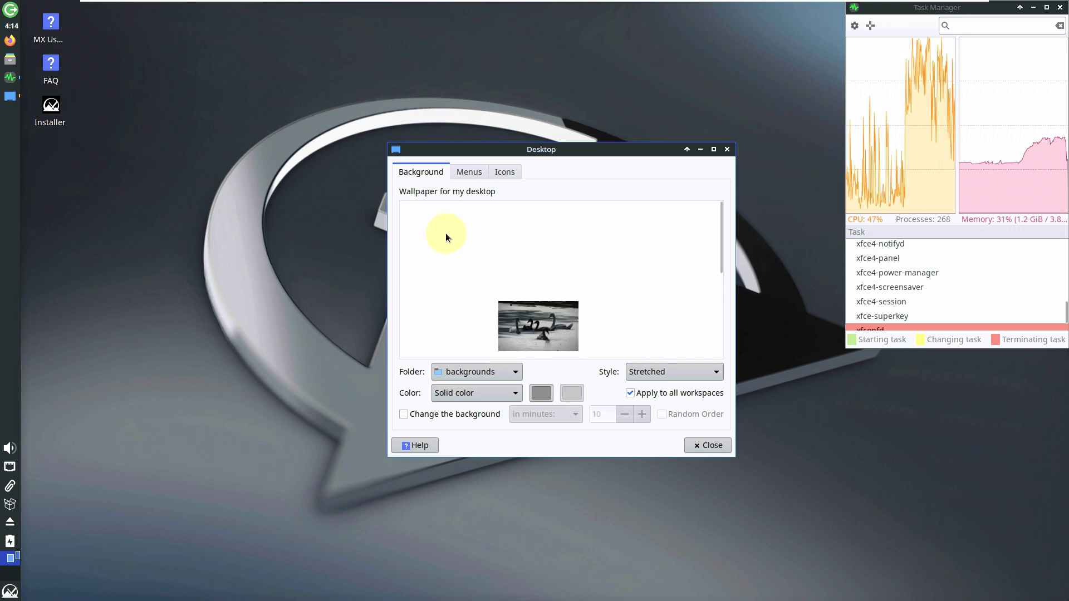
{"action": "left_click", "coordinate": [477, 172]}
{"action": "left_click", "coordinate": [497, 172]}
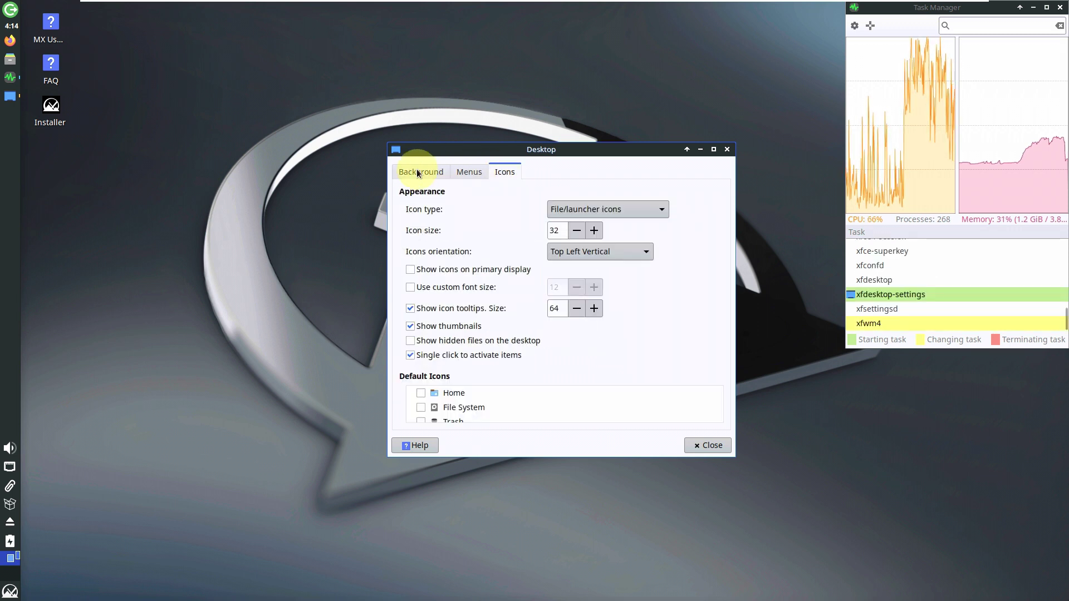
{"action": "left_click", "coordinate": [423, 172]}
Set the blue mountain wallpaper with the green flowered hillside as the desktop background and close the desktop settings
{"action": "scroll", "coordinate": [547, 291], "scroll_direction": "down", "scroll_amount": 2}
{"action": "scroll", "coordinate": [547, 290], "scroll_direction": "down", "scroll_amount": 10}
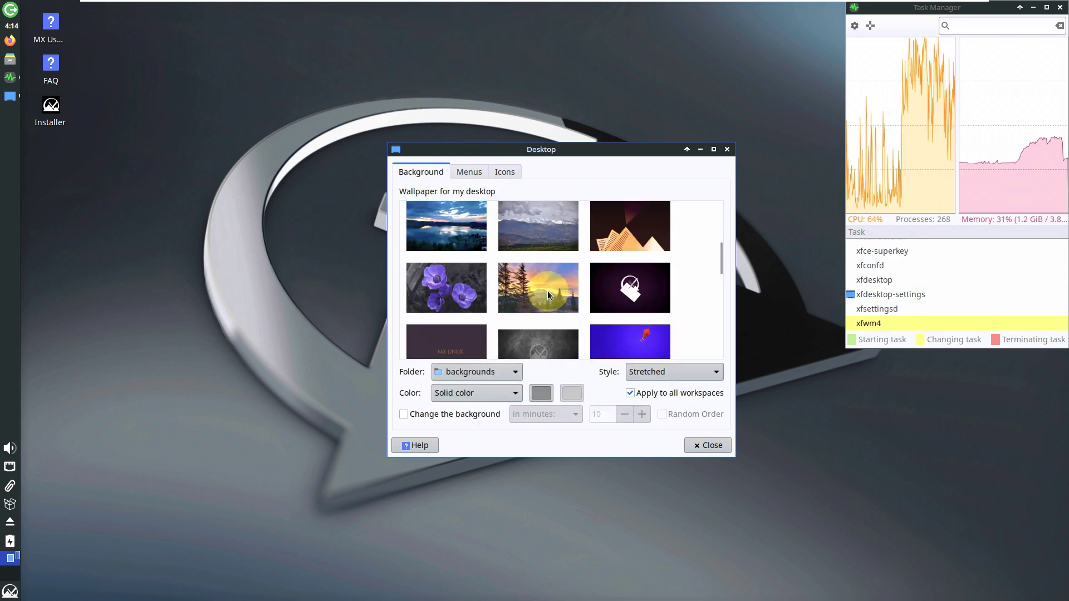
{"action": "scroll", "coordinate": [547, 290], "scroll_direction": "up", "scroll_amount": 3}
{"action": "left_click", "coordinate": [462, 292]}
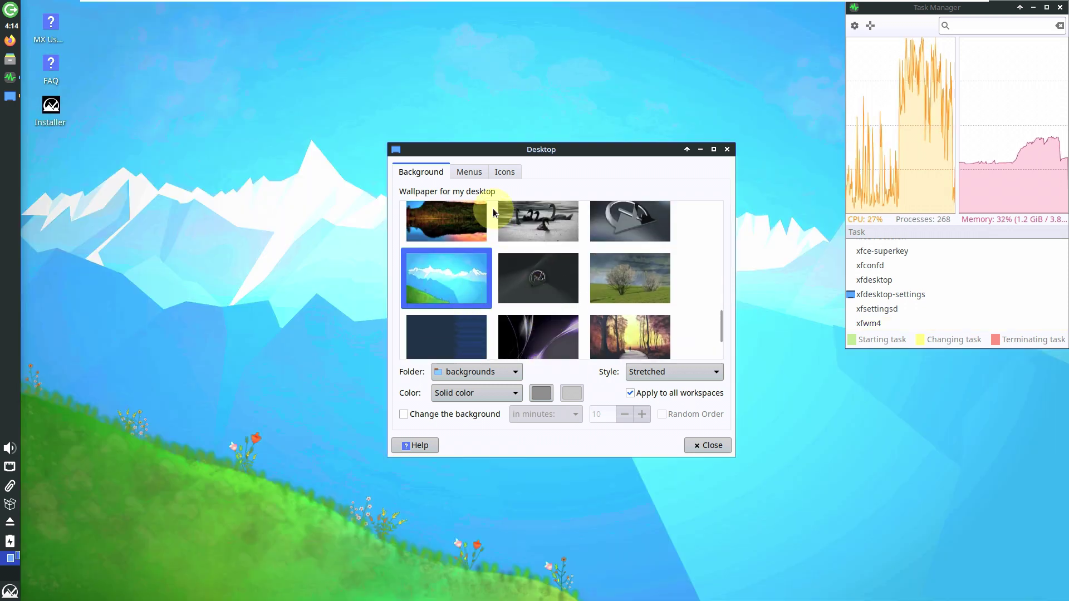
{"action": "left_click", "coordinate": [469, 172]}
{"action": "left_click", "coordinate": [505, 172]}
{"action": "left_click", "coordinate": [698, 445]}
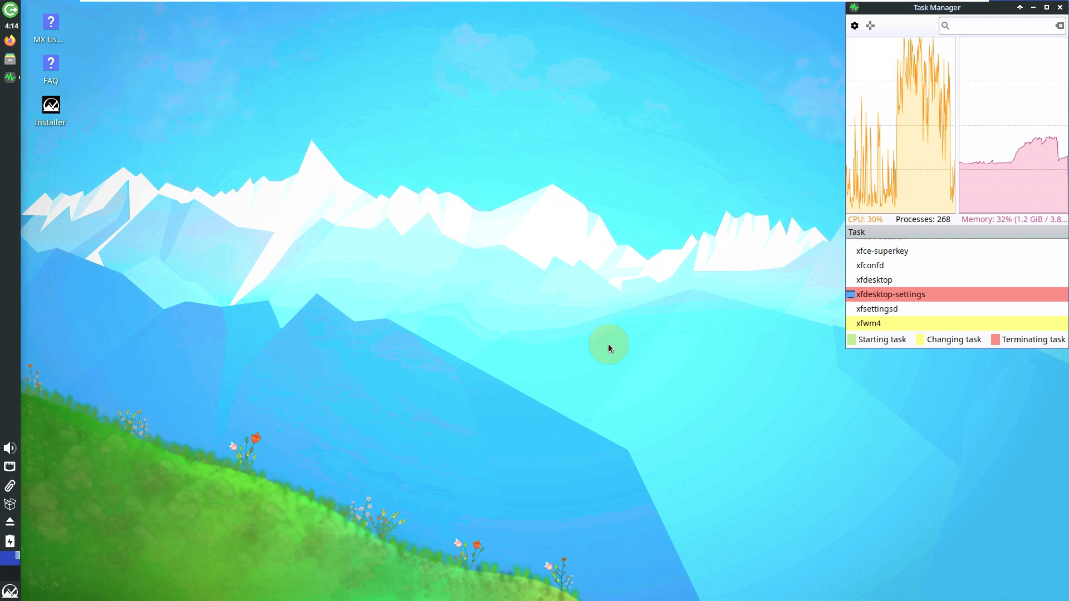
Check the volume, network and clipboard items in the system tray
{"action": "left_click", "coordinate": [9, 448]}
{"action": "left_click", "coordinate": [9, 467]}
{"action": "left_click", "coordinate": [15, 493]}
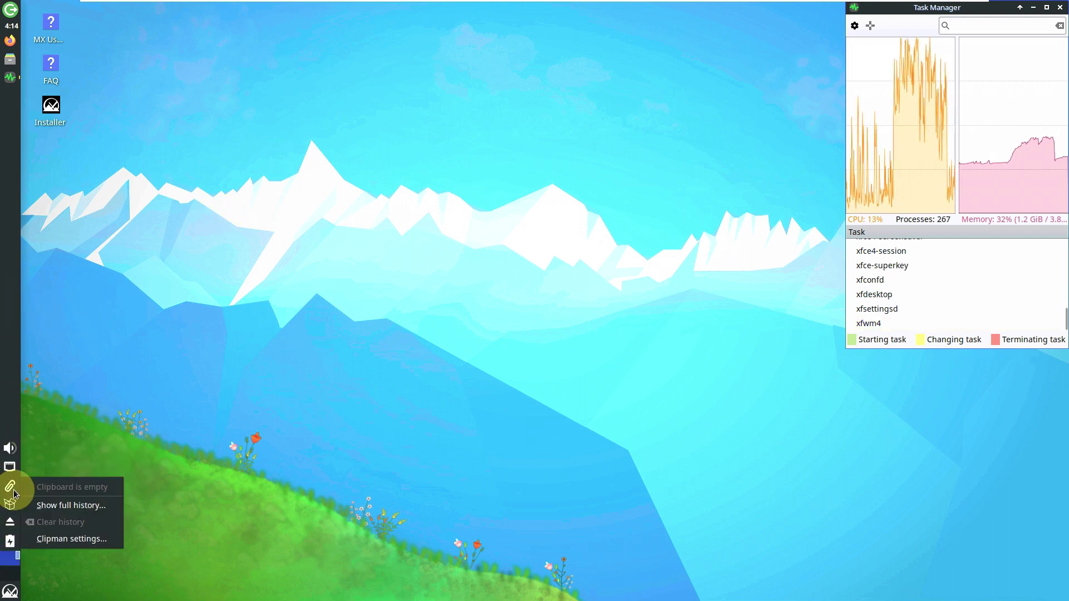
View the About information of MX Updater from its tray item and close it
{"action": "left_click", "coordinate": [12, 500]}
{"action": "right_click", "coordinate": [11, 503]}
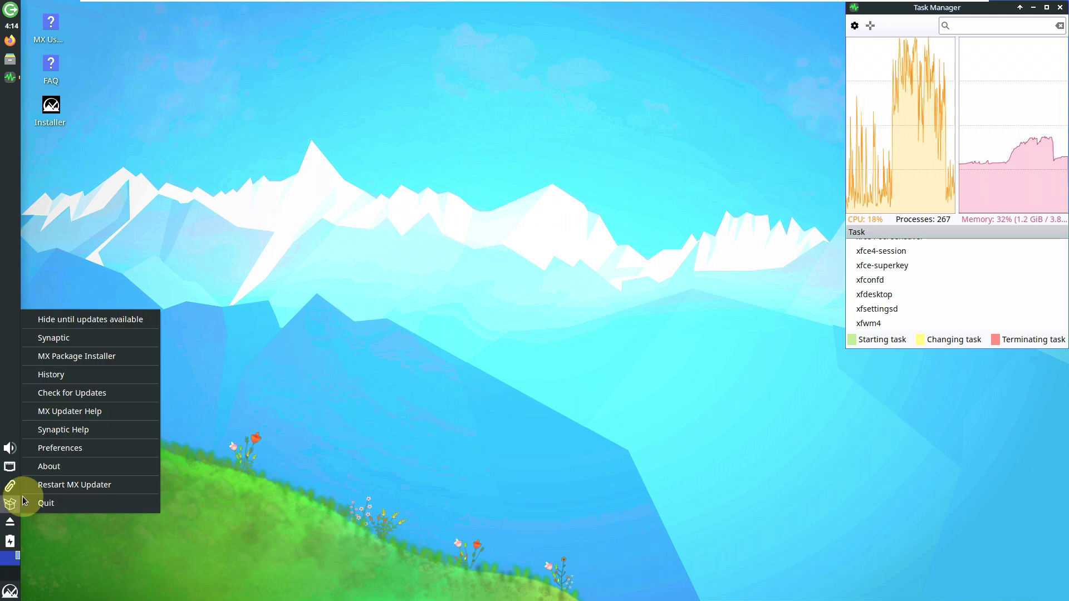
{"action": "left_click", "coordinate": [88, 466]}
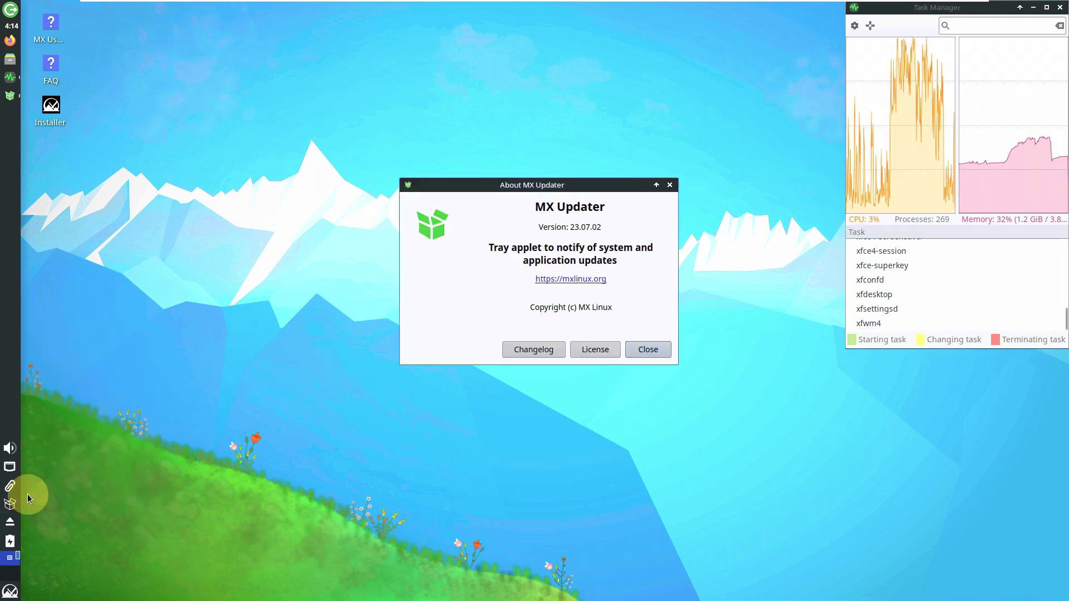
{"action": "left_click", "coordinate": [633, 356]}
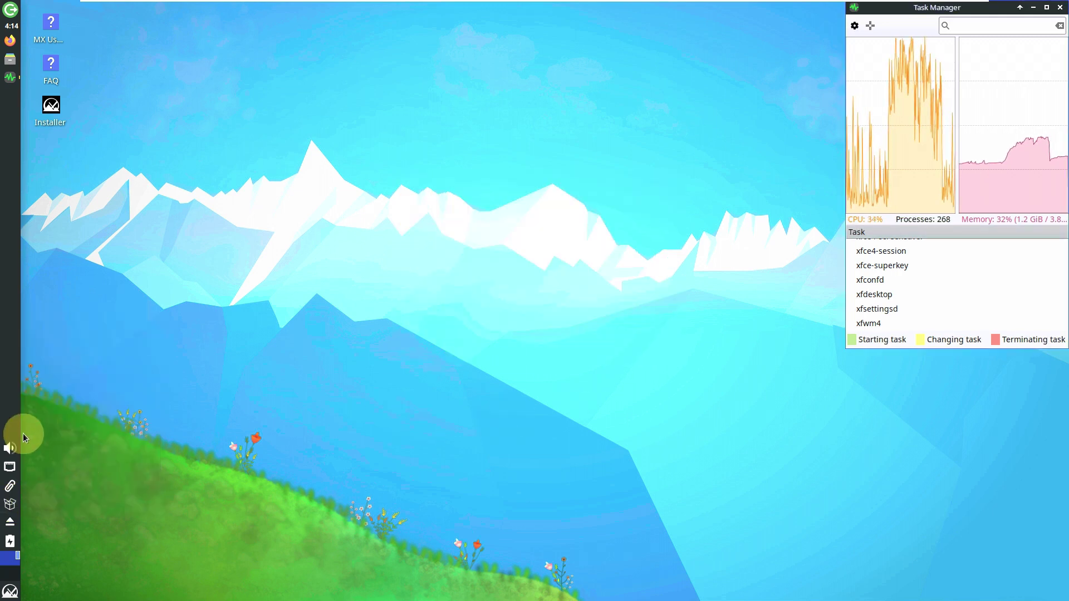
Check the network and power manager items in the system tray
{"action": "left_click", "coordinate": [13, 475]}
{"action": "left_click", "coordinate": [10, 540]}
{"action": "left_click", "coordinate": [11, 540]}
Launch Synaptic from the MX Updater tray item and authenticate with the account password
{"action": "left_click", "coordinate": [10, 504]}
{"action": "right_click", "coordinate": [10, 504]}
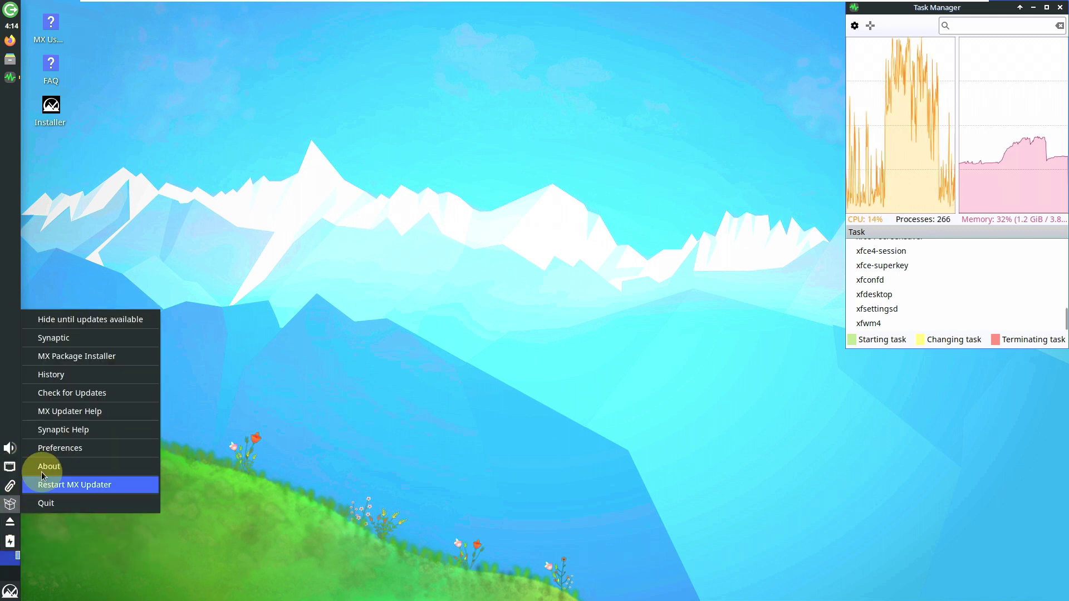
{"action": "left_click", "coordinate": [106, 342]}
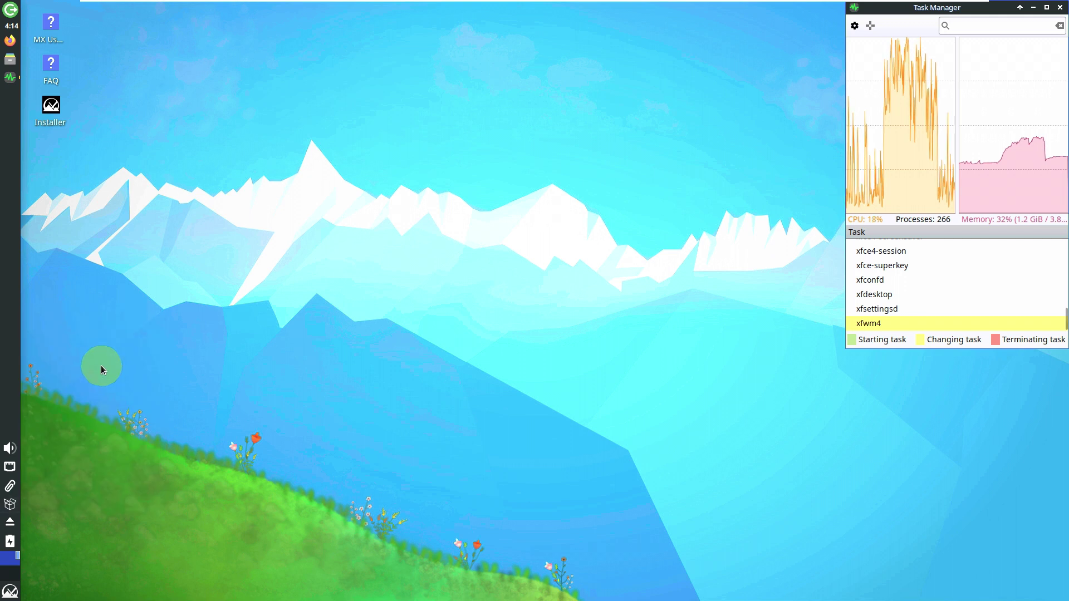
{"action": "right_click", "coordinate": [10, 504]}
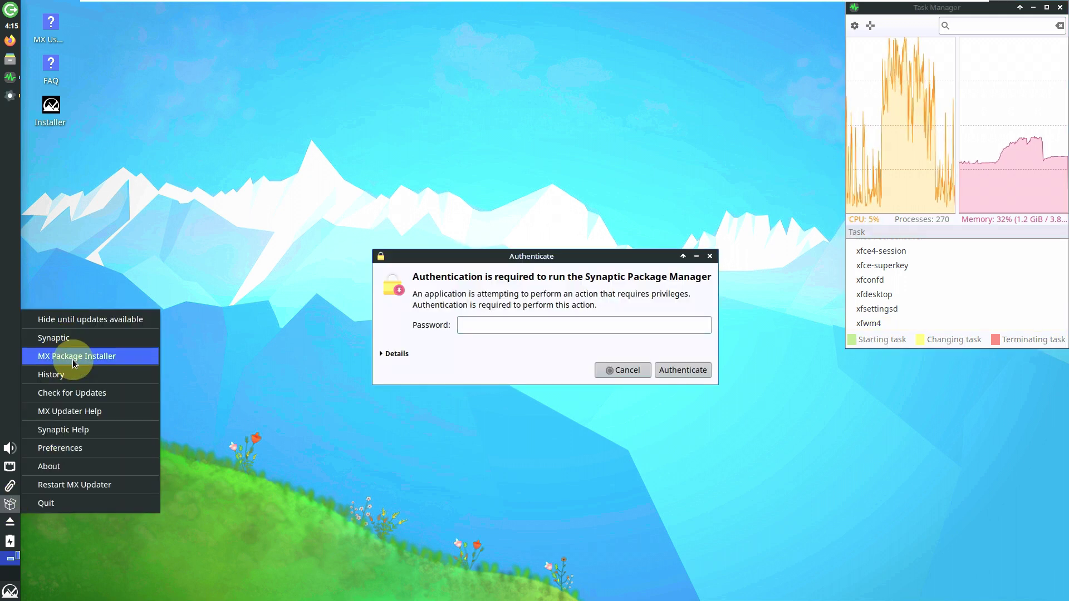
{"action": "left_click", "coordinate": [178, 434]}
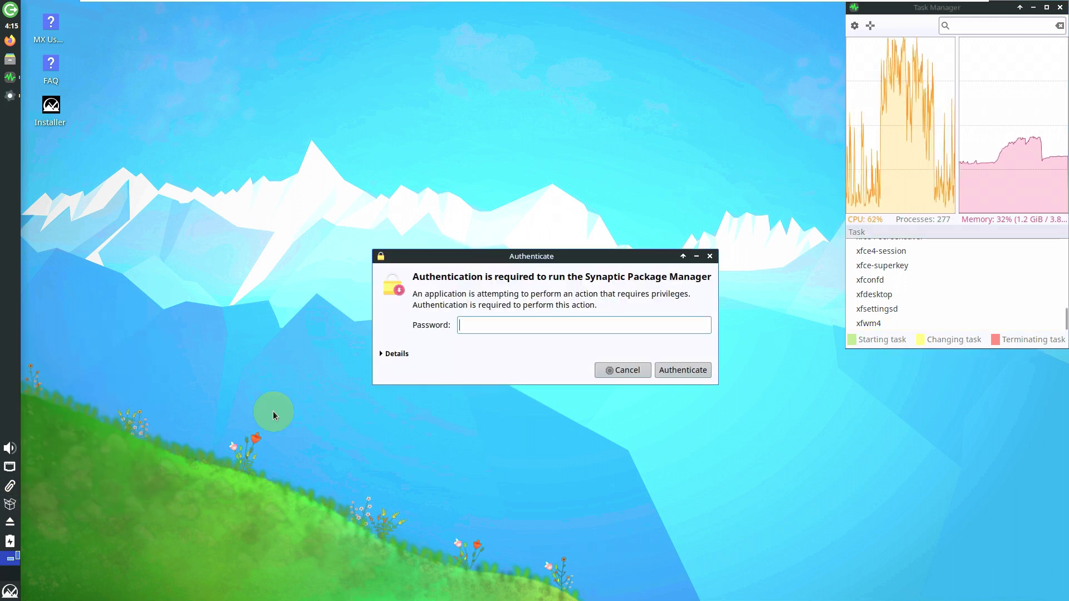
{"action": "type", "text": "••••"}
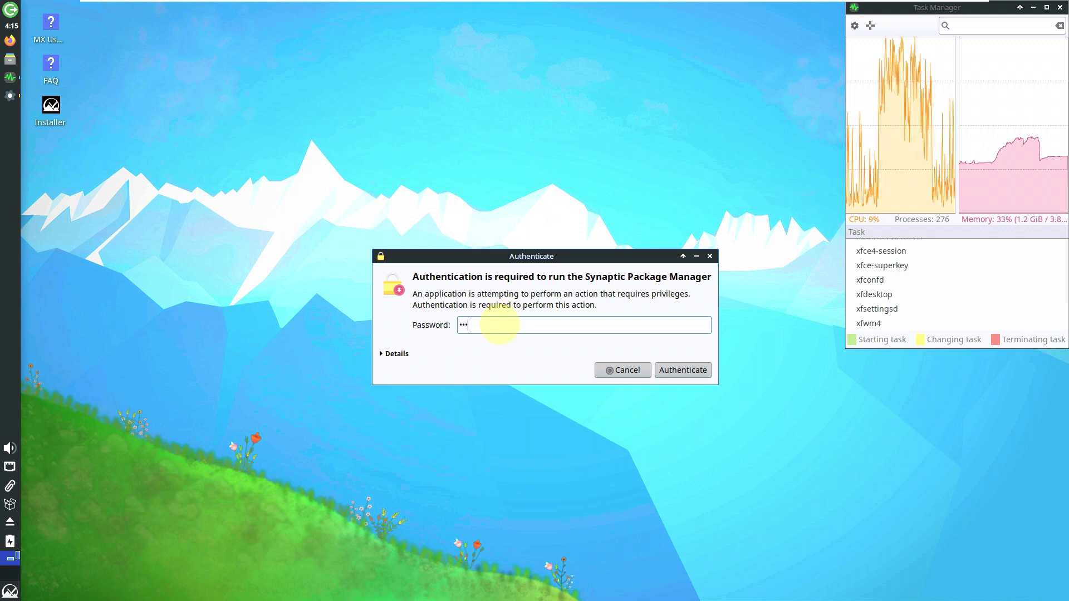
{"action": "left_click", "coordinate": [680, 370]}
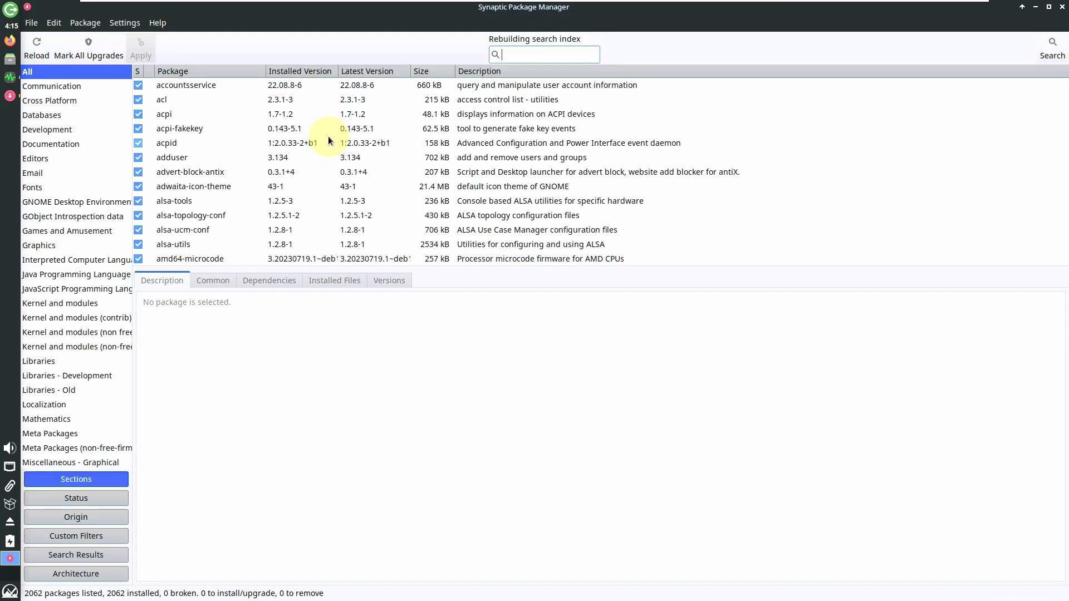
Enlarge Synaptic's package list and browse the packages through to the end and back to the start
{"action": "left_click_drag", "start_coordinate": [446, 298], "coordinate": [438, 554]}
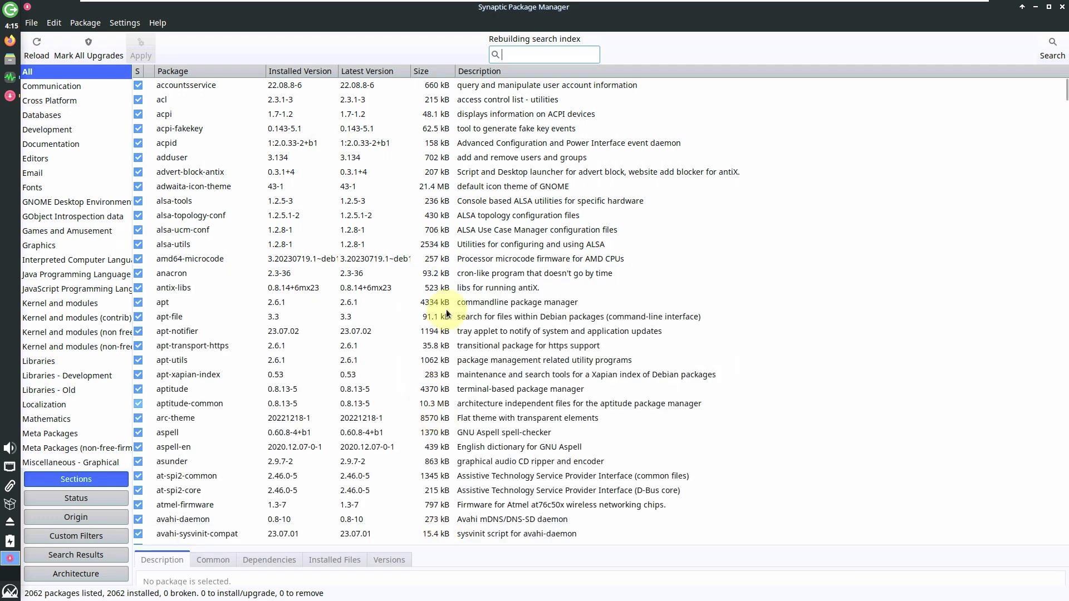
{"action": "scroll", "coordinate": [444, 306], "scroll_direction": "down", "scroll_amount": 20}
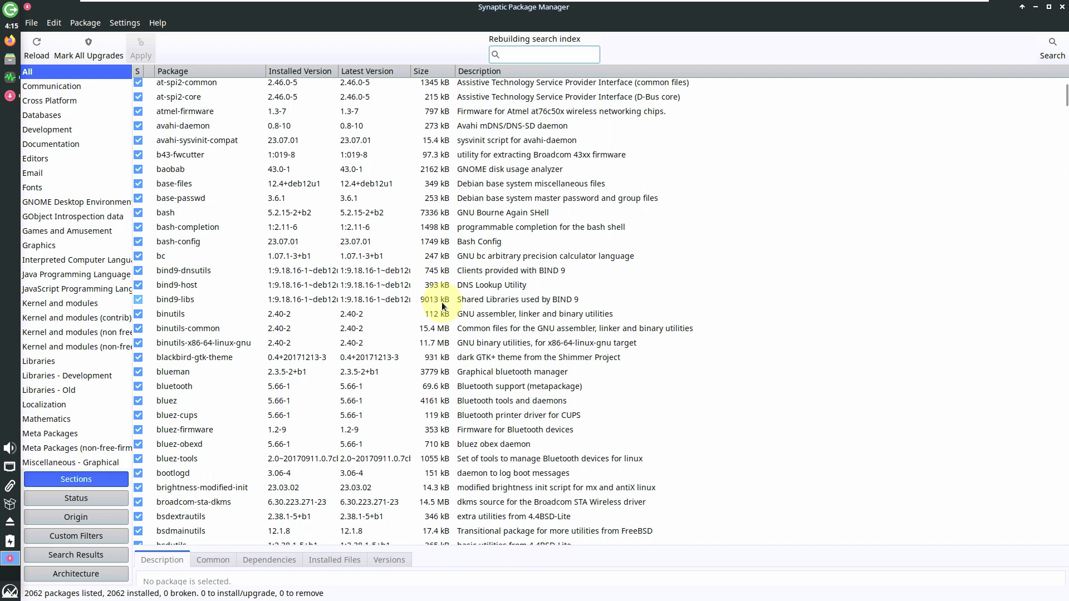
{"action": "scroll", "coordinate": [1027, 124], "scroll_direction": "down", "scroll_amount": 10}
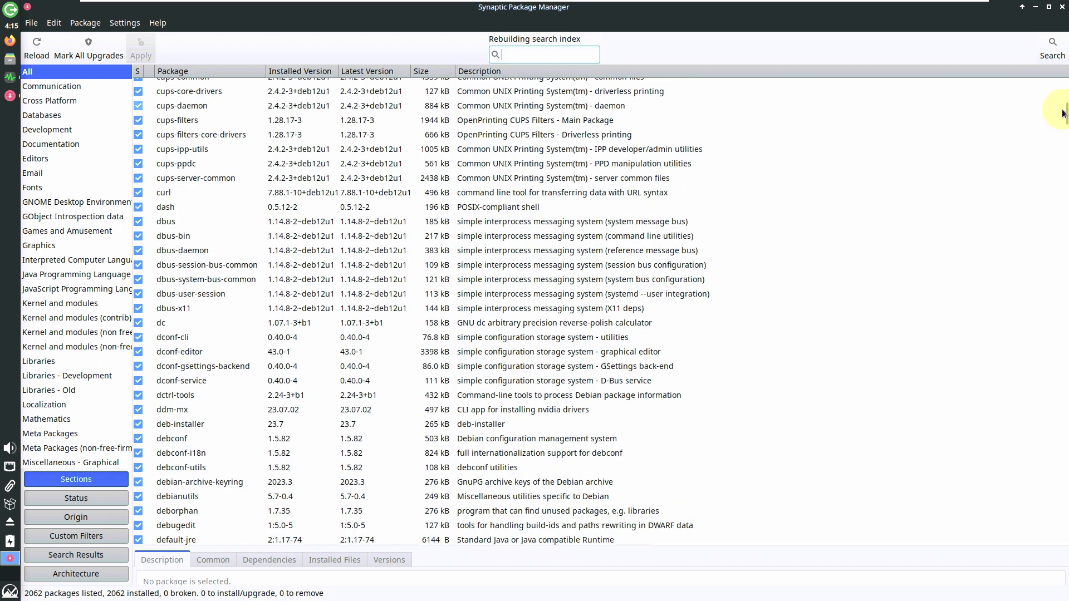
{"action": "left_click", "coordinate": [1061, 114]}
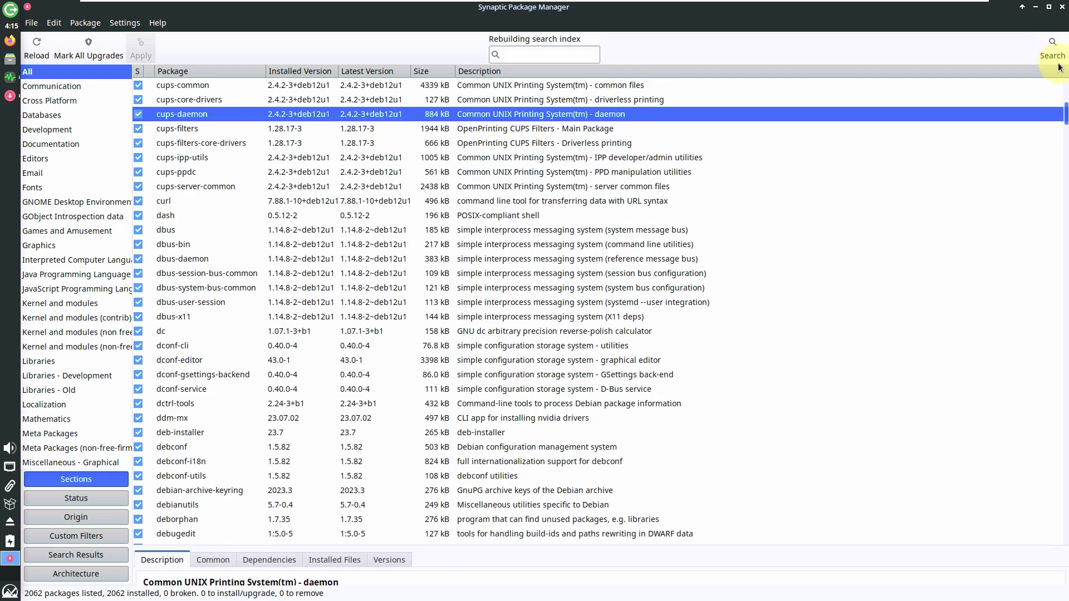
{"action": "scroll", "coordinate": [1059, 96], "scroll_direction": "down", "scroll_amount": 20}
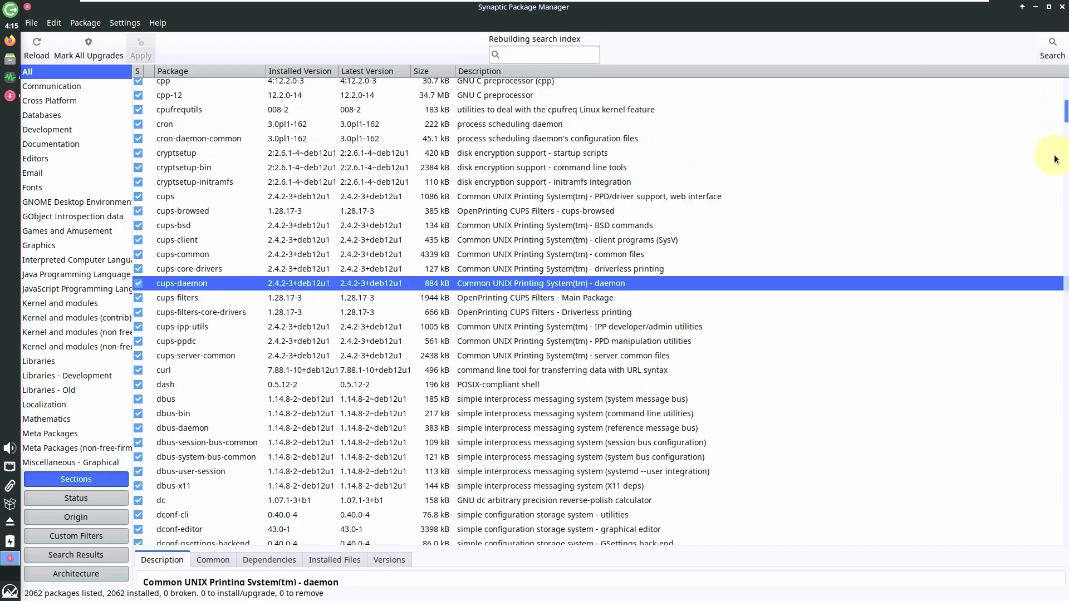
{"action": "scroll", "coordinate": [1056, 206], "scroll_direction": "down", "scroll_amount": 20}
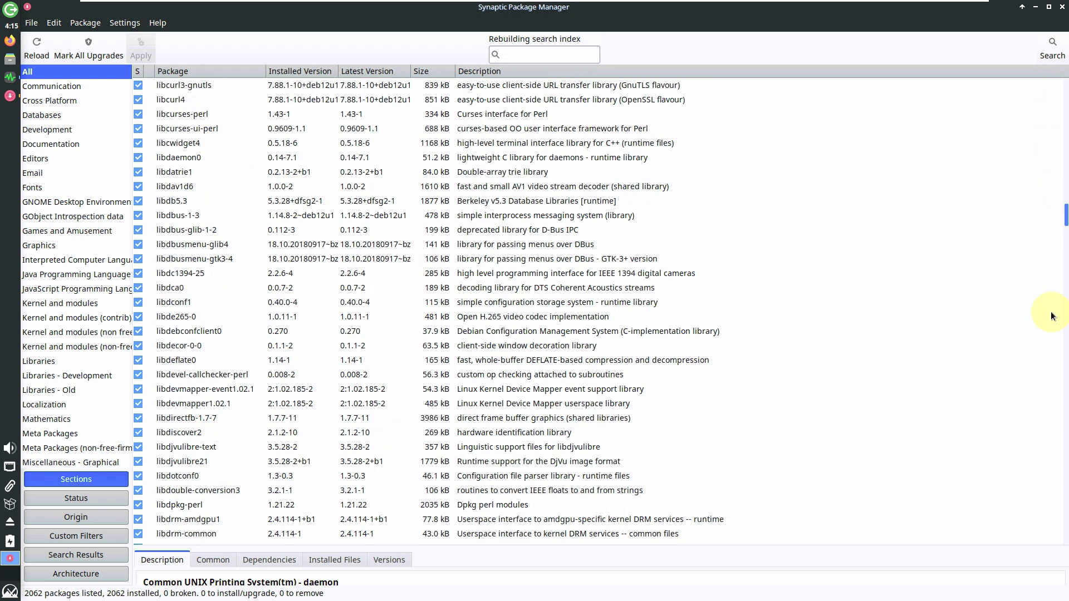
{"action": "scroll", "coordinate": [1049, 350], "scroll_direction": "down", "scroll_amount": 20}
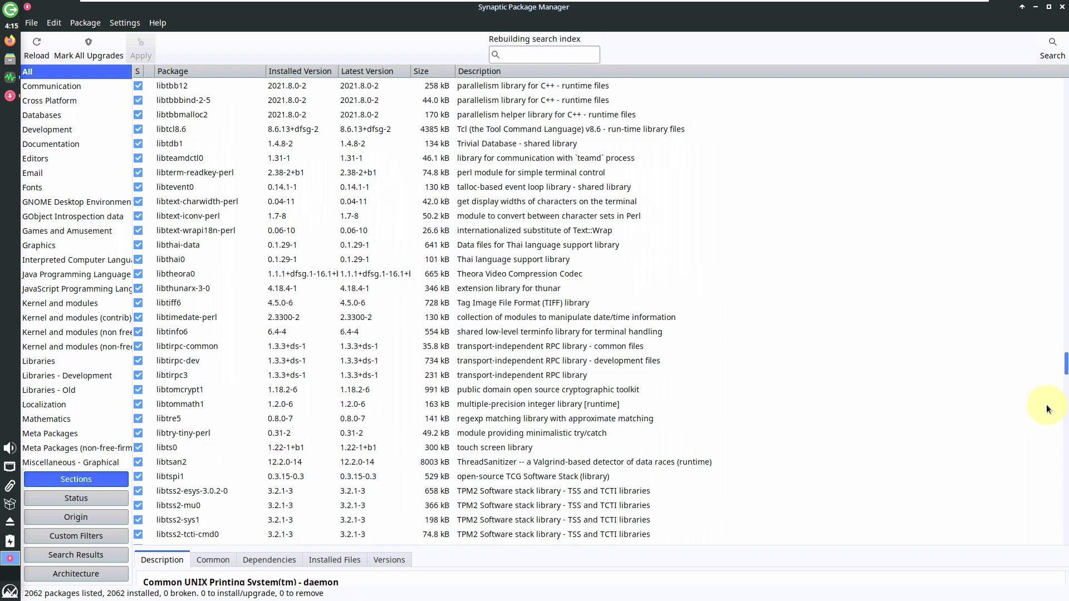
{"action": "scroll", "coordinate": [1045, 466], "scroll_direction": "down", "scroll_amount": 20}
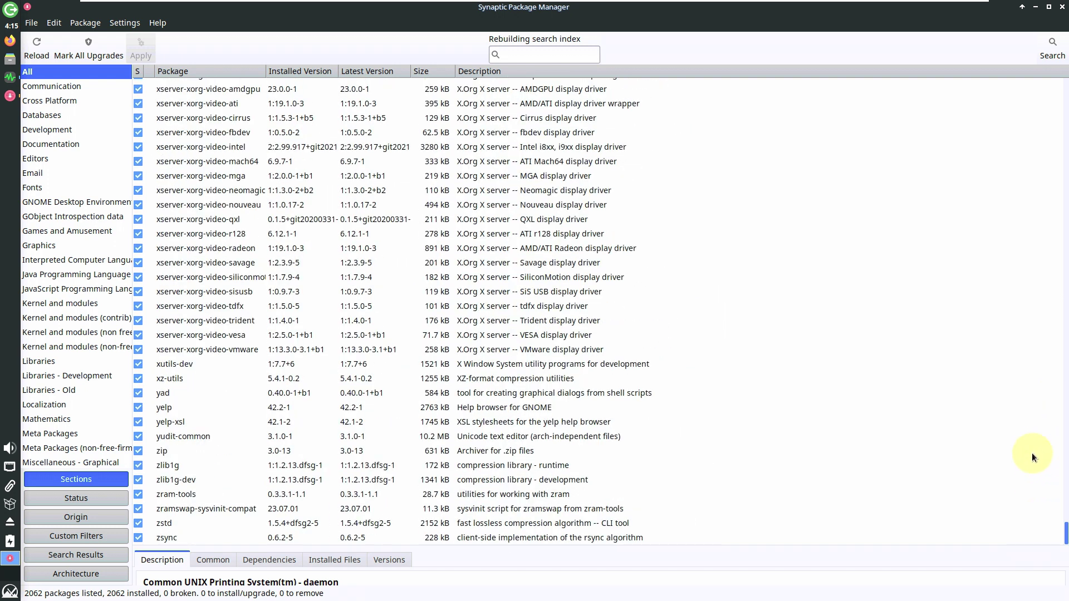
{"action": "scroll", "coordinate": [1031, 422], "scroll_direction": "up", "scroll_amount": 20}
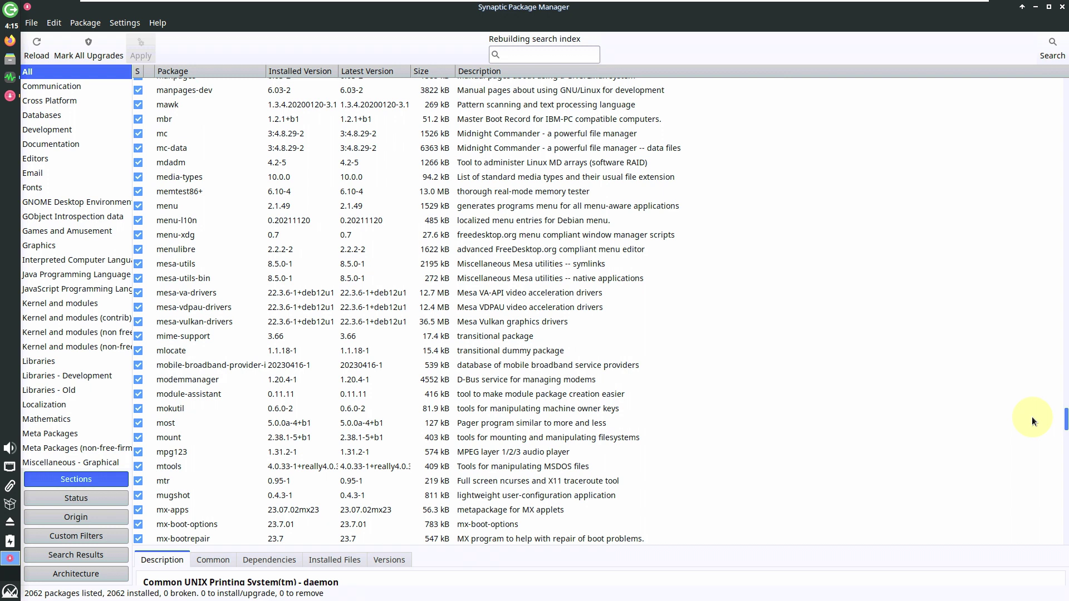
{"action": "scroll", "coordinate": [1031, 416], "scroll_direction": "up", "scroll_amount": 20}
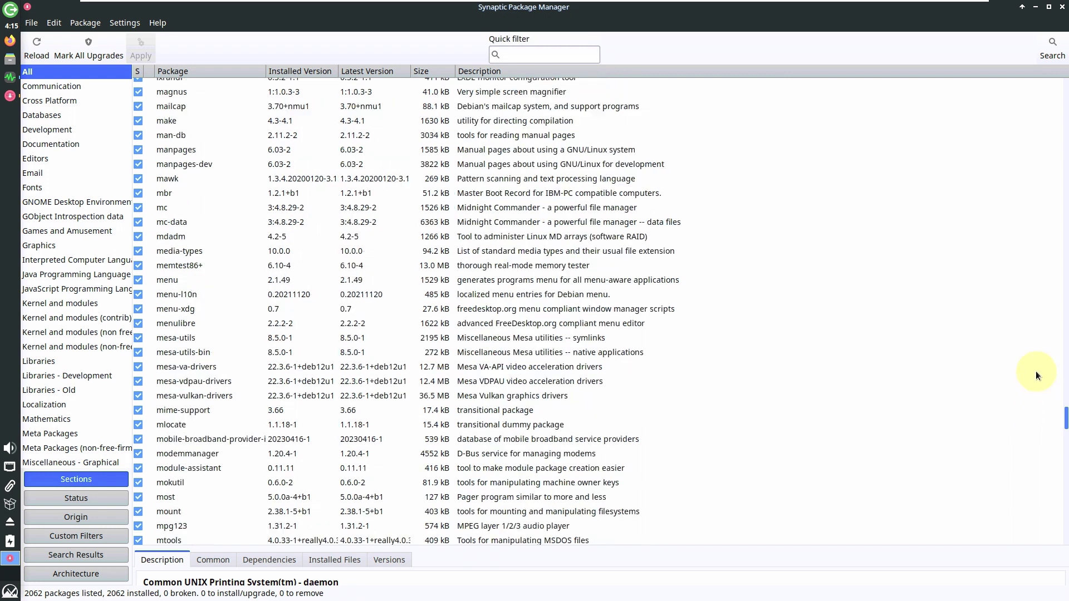
{"action": "scroll", "coordinate": [1028, 168], "scroll_direction": "up", "scroll_amount": 20}
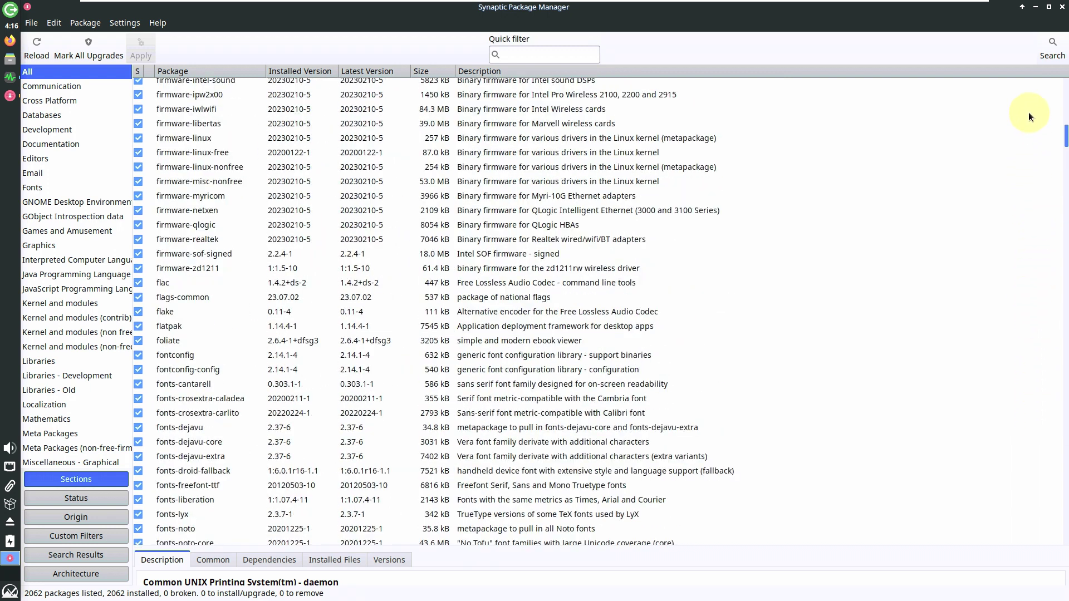
{"action": "scroll", "coordinate": [1028, 79], "scroll_direction": "up", "scroll_amount": 20}
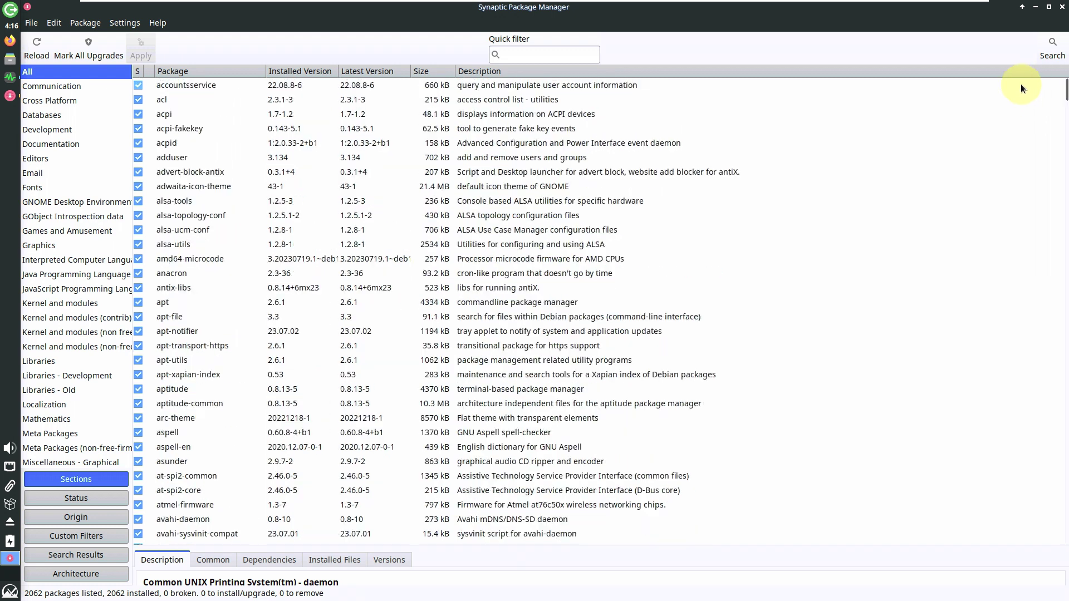
View the About window of Synaptic Package Manager, dismiss it and close Synaptic
{"action": "left_click", "coordinate": [159, 22]}
{"action": "left_click", "coordinate": [167, 89]}
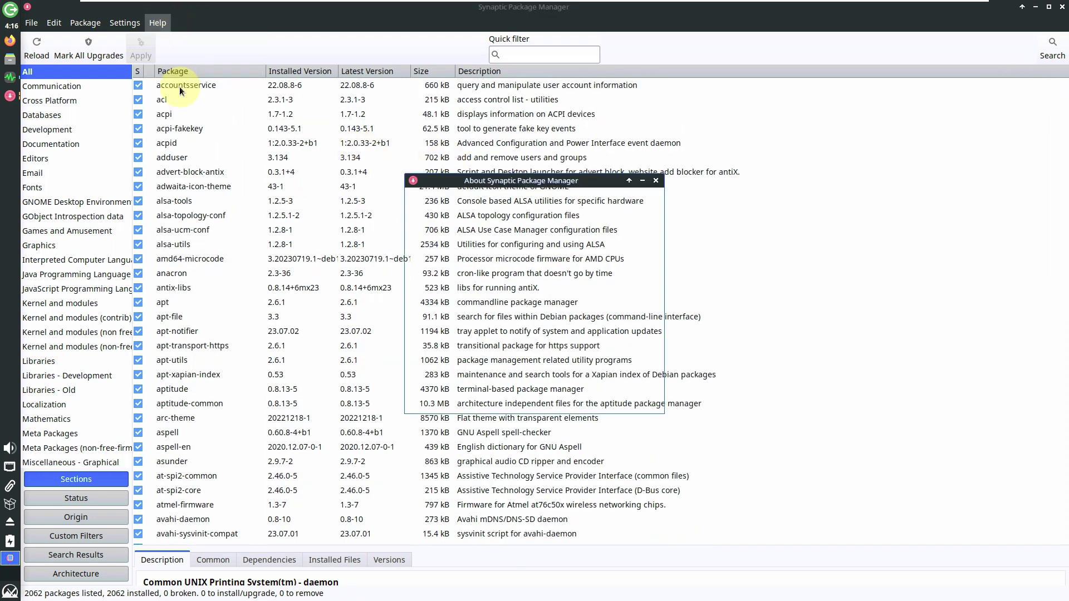
{"action": "left_click", "coordinate": [646, 405]}
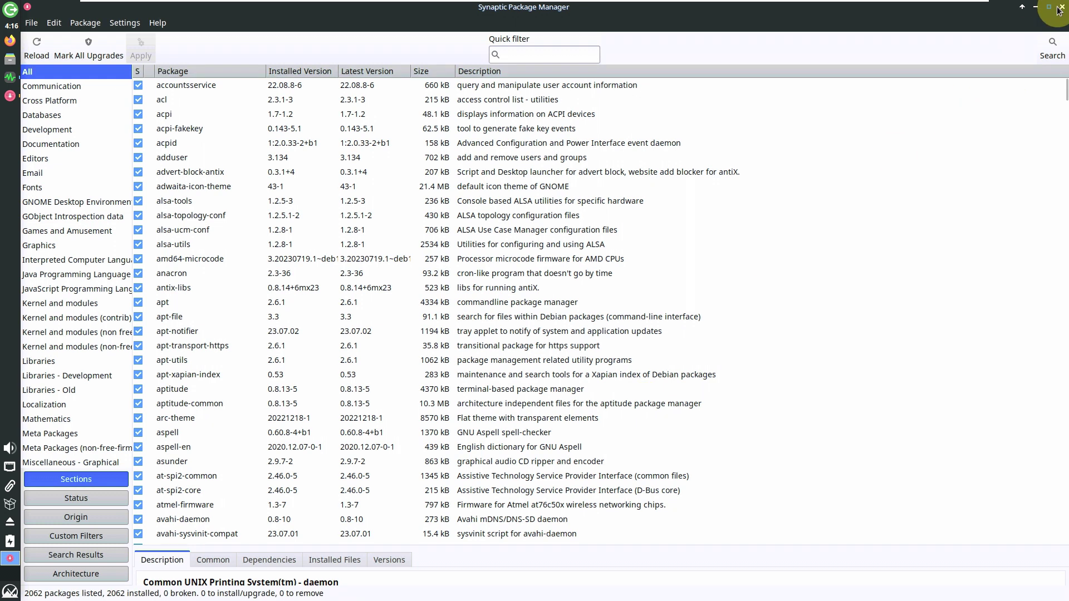
{"action": "left_click", "coordinate": [1062, 7]}
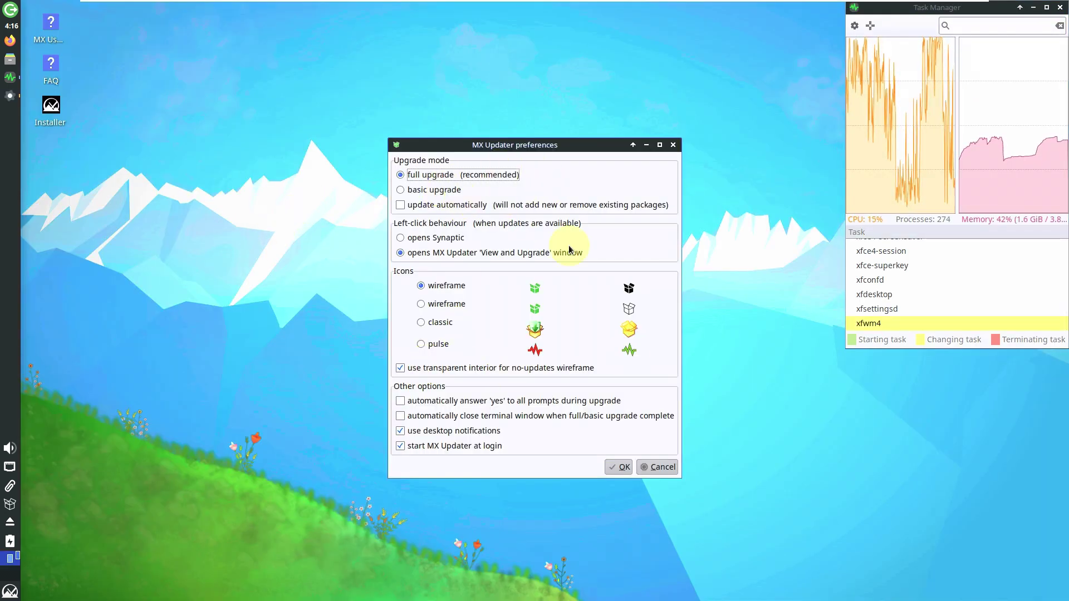
Cancel the MX Updater preferences and check the power manager's tray item
{"action": "left_click", "coordinate": [657, 467]}
{"action": "left_click", "coordinate": [156, 243]}
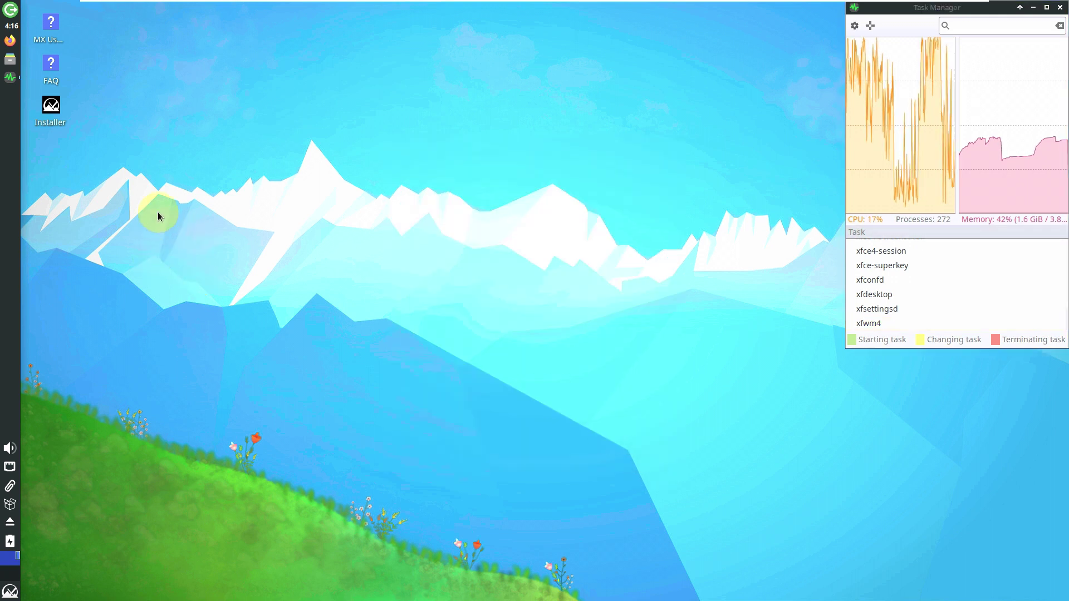
{"action": "left_click", "coordinate": [11, 541]}
{"action": "left_click", "coordinate": [11, 541]}
{"action": "left_click", "coordinate": [12, 542]}
{"action": "left_click", "coordinate": [11, 541]}
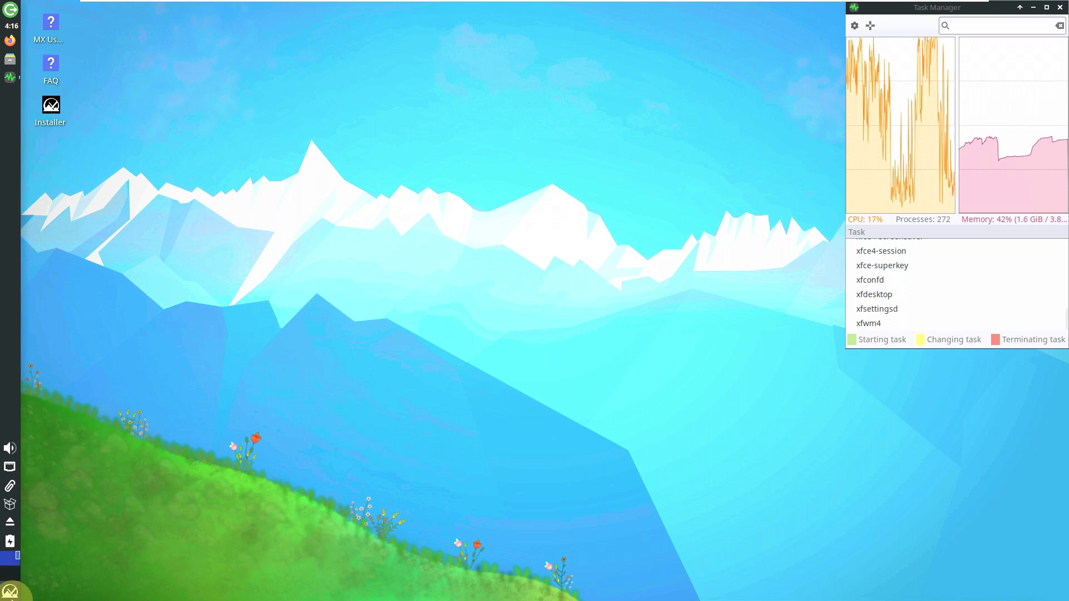
Open the applications menu and enlarge it to most of the screen's height
{"action": "left_click", "coordinate": [10, 591]}
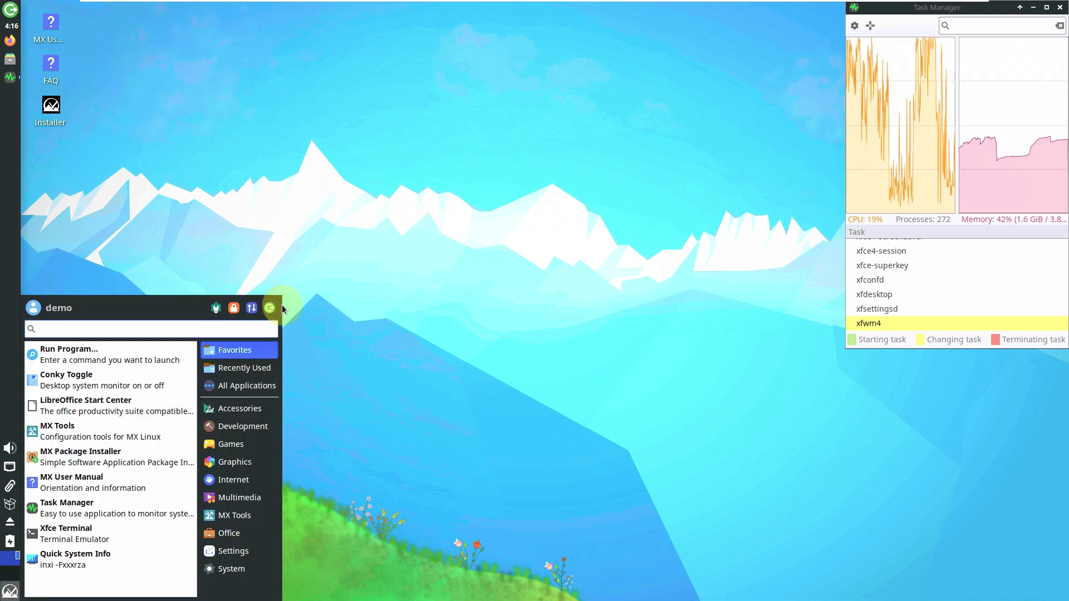
{"action": "left_click_drag", "start_coordinate": [280, 297], "coordinate": [466, 67]}
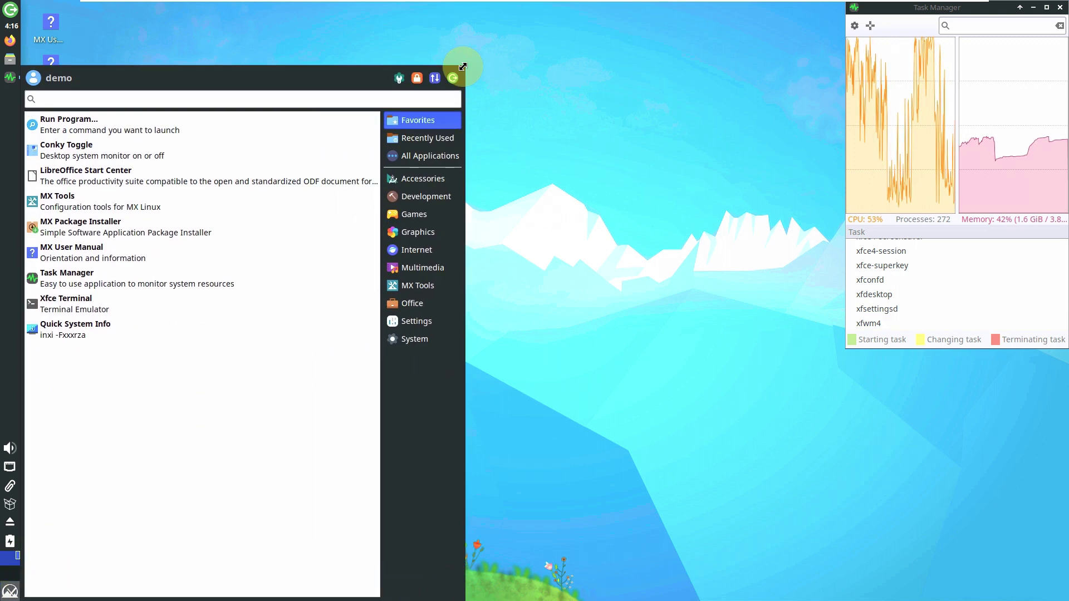
Browse the full list of all installed applications through to the end and dismiss the applications menu
{"action": "left_click", "coordinate": [430, 156]}
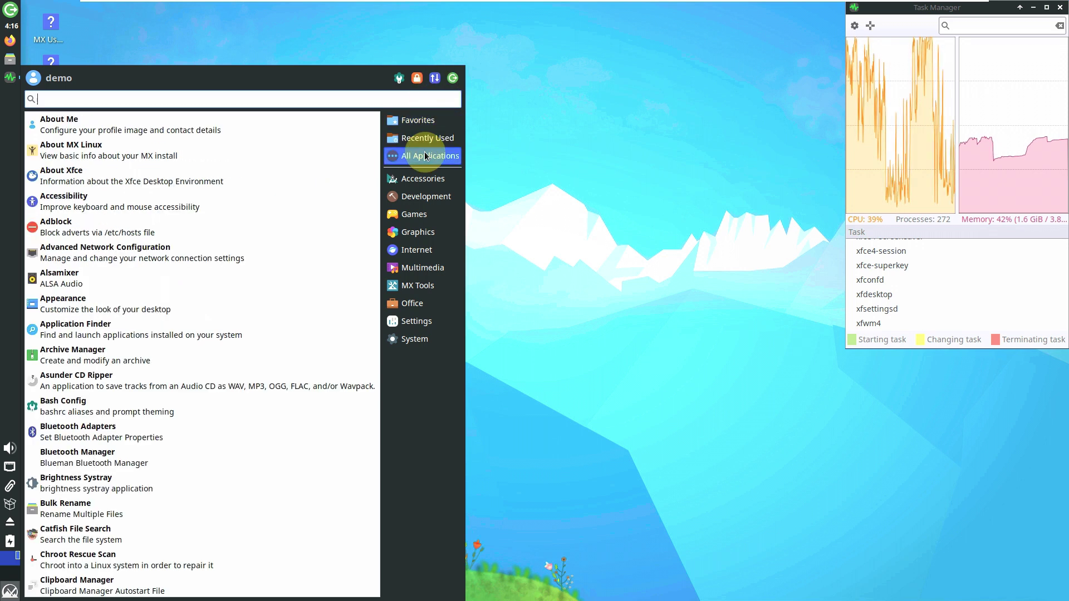
{"action": "scroll", "coordinate": [149, 173], "scroll_direction": "down", "scroll_amount": 6}
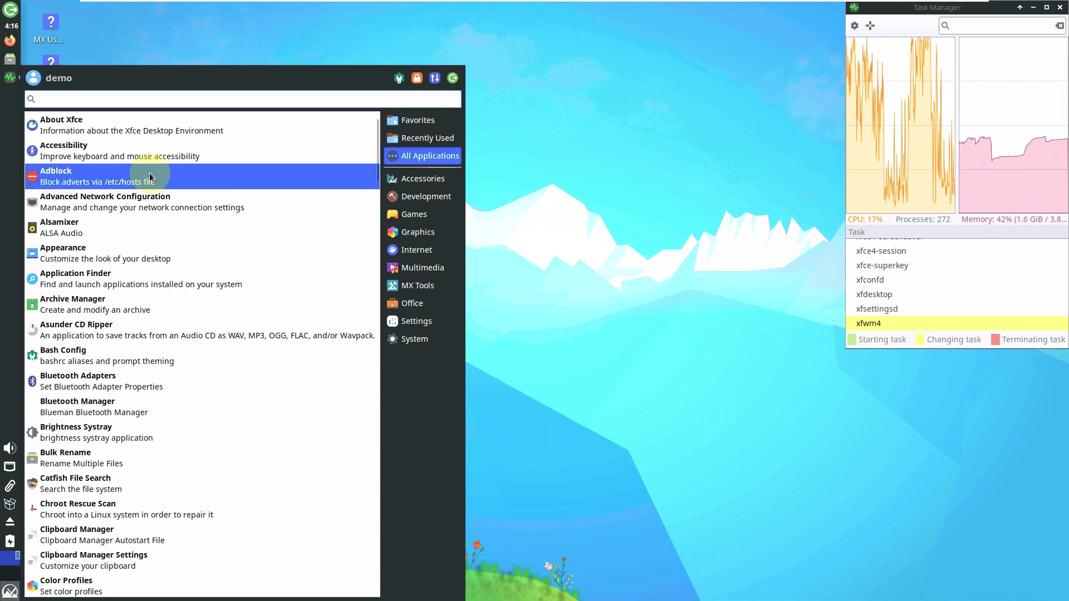
{"action": "scroll", "coordinate": [149, 177], "scroll_direction": "down", "scroll_amount": 9}
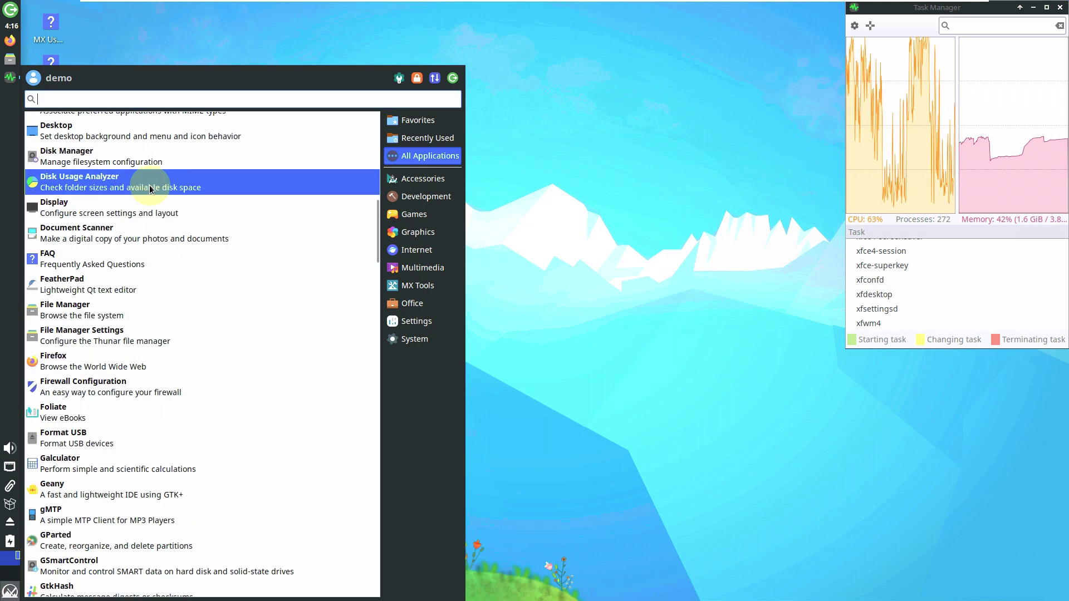
{"action": "scroll", "coordinate": [149, 185], "scroll_direction": "down", "scroll_amount": 12}
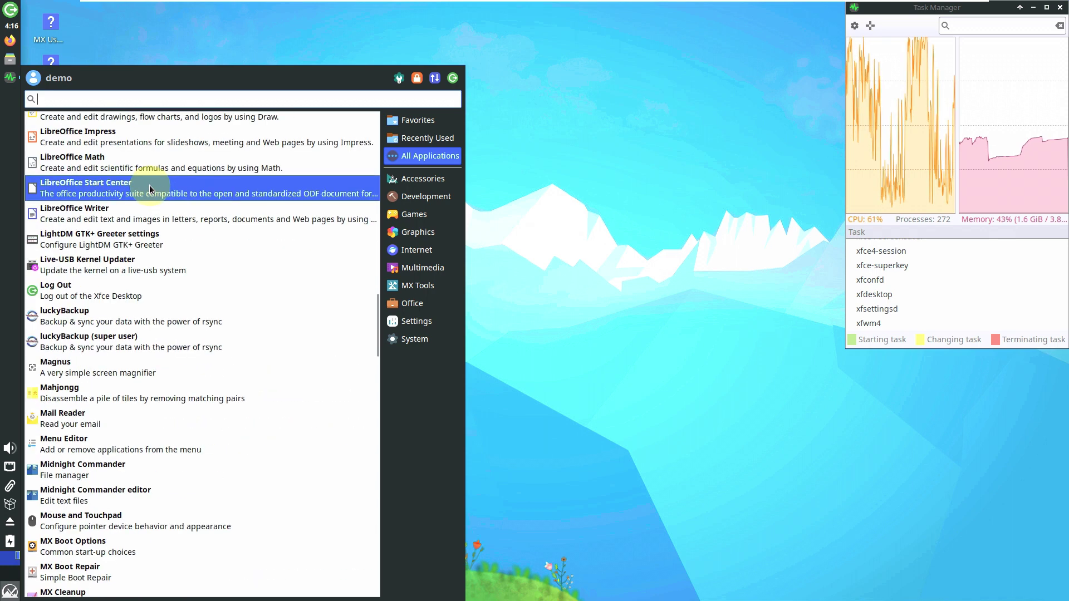
{"action": "scroll", "coordinate": [149, 185], "scroll_direction": "down", "scroll_amount": 12}
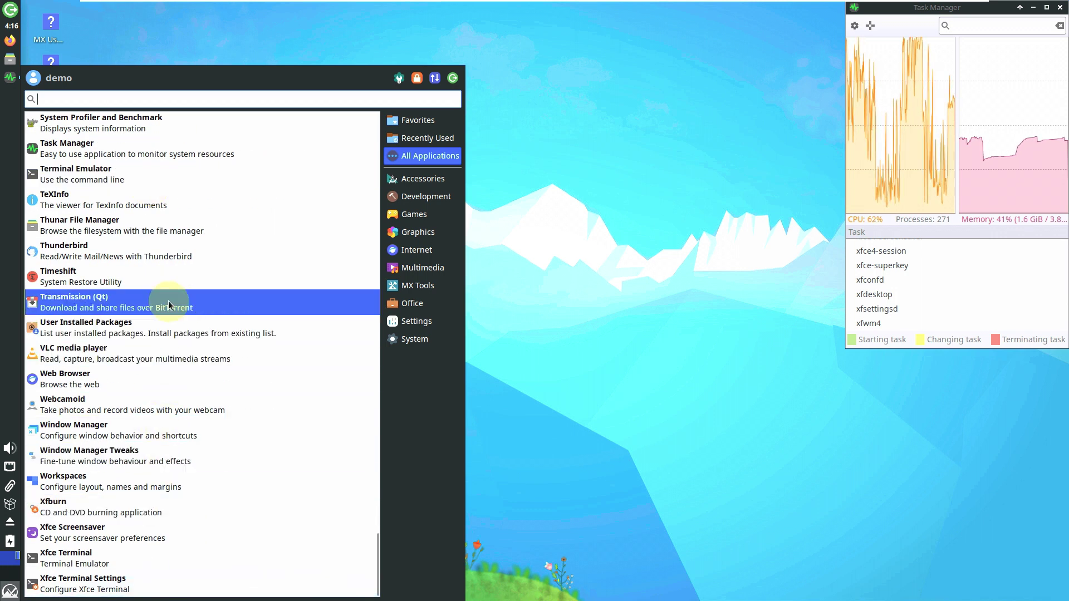
{"action": "key", "text": "Escape"}
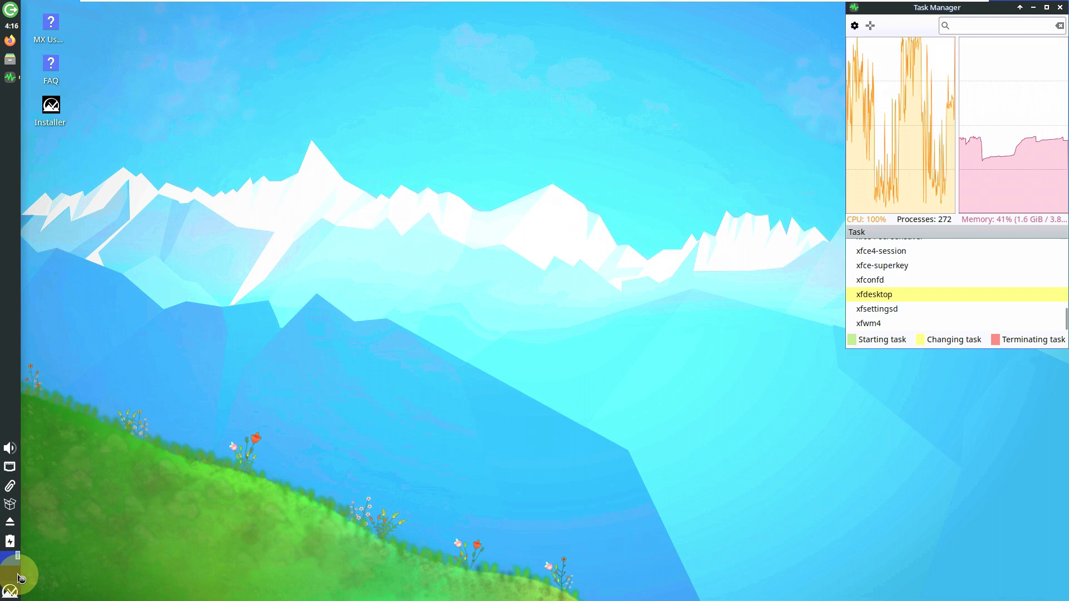
Check the Development and Accessories categories in the applications menu and launch the FeatherPad text editor
{"action": "left_click", "coordinate": [92, 480]}
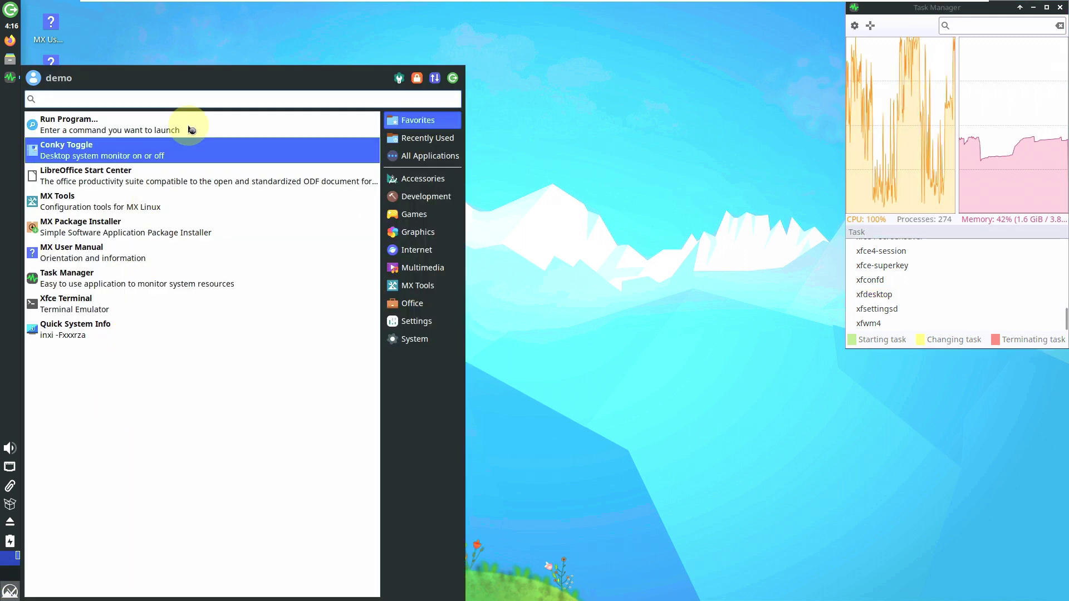
{"action": "left_click", "coordinate": [424, 196]}
{"action": "left_click", "coordinate": [421, 179]}
{"action": "scroll", "coordinate": [134, 269], "scroll_direction": "down", "scroll_amount": 3}
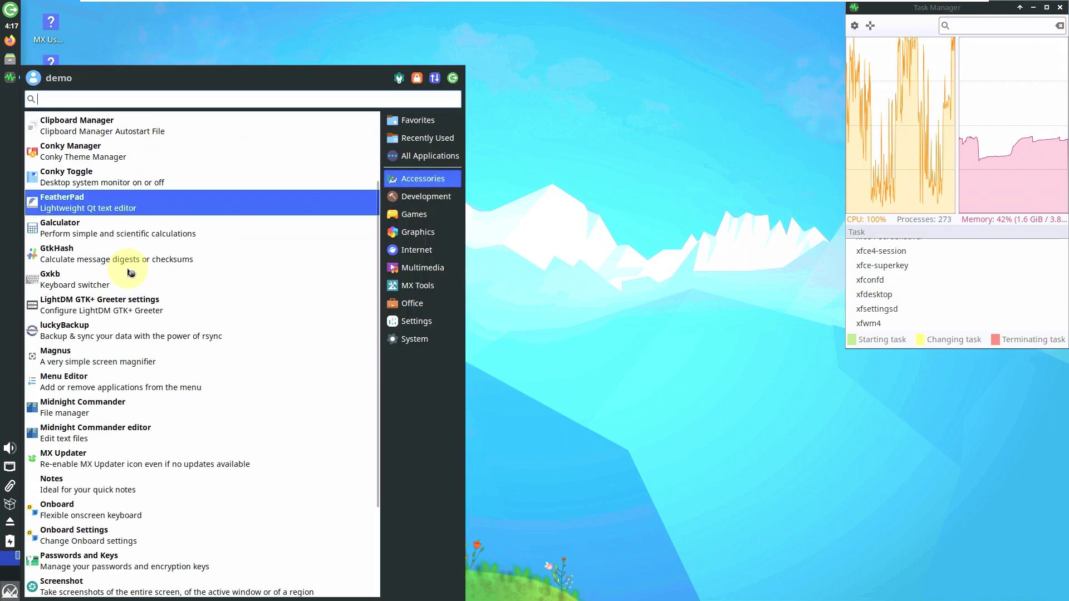
{"action": "left_click", "coordinate": [136, 202]}
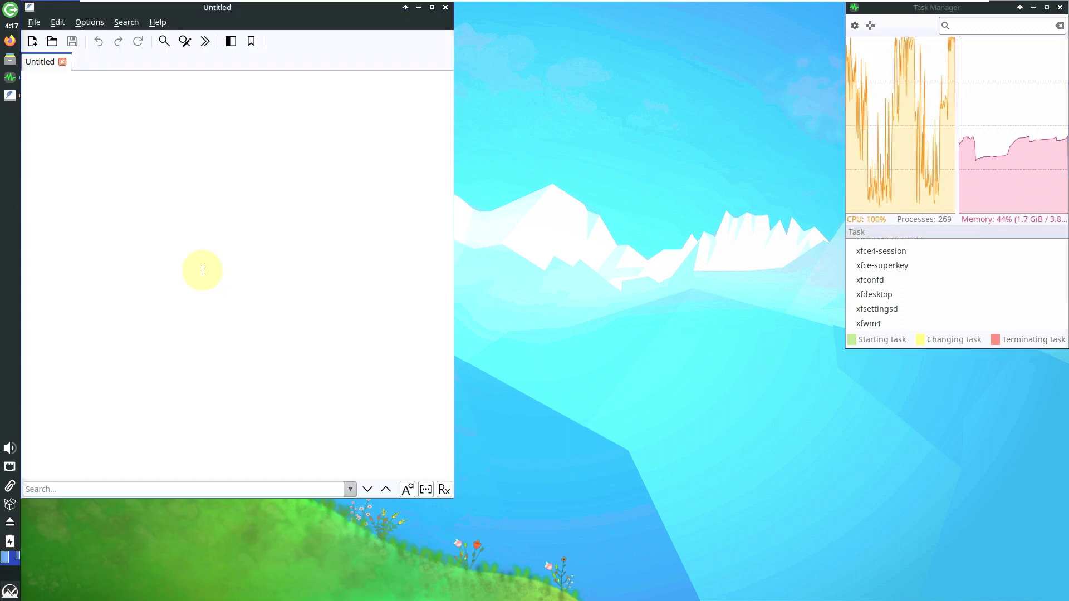
Look through the Accessories, Development, Games and Graphics categories and launch Thunderbird
{"action": "left_click", "coordinate": [11, 592]}
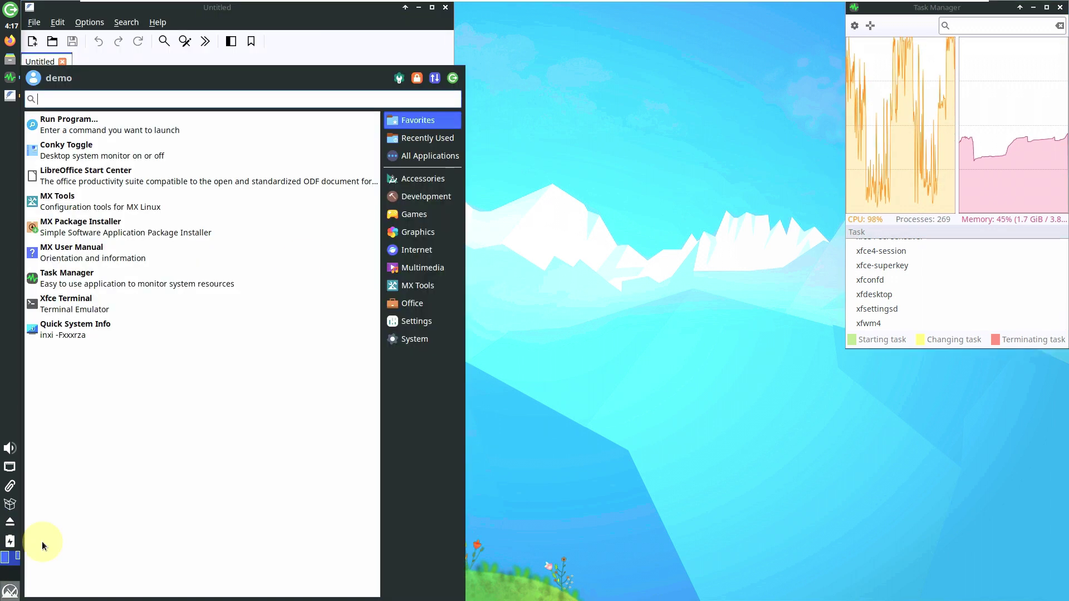
{"action": "left_click", "coordinate": [423, 179]}
{"action": "scroll", "coordinate": [258, 243], "scroll_direction": "down", "scroll_amount": 5}
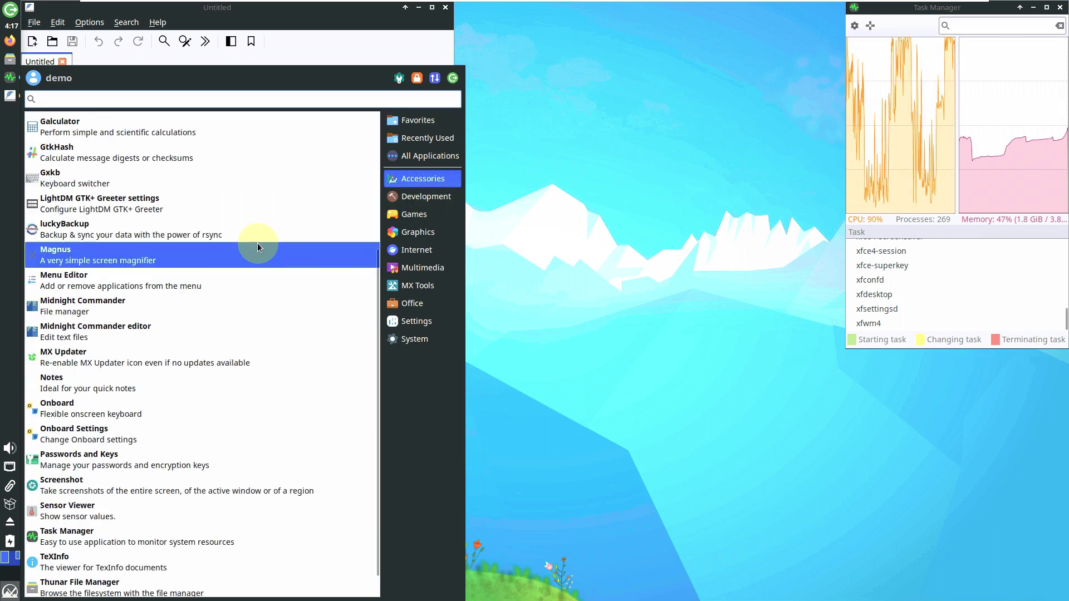
{"action": "left_click", "coordinate": [402, 198]}
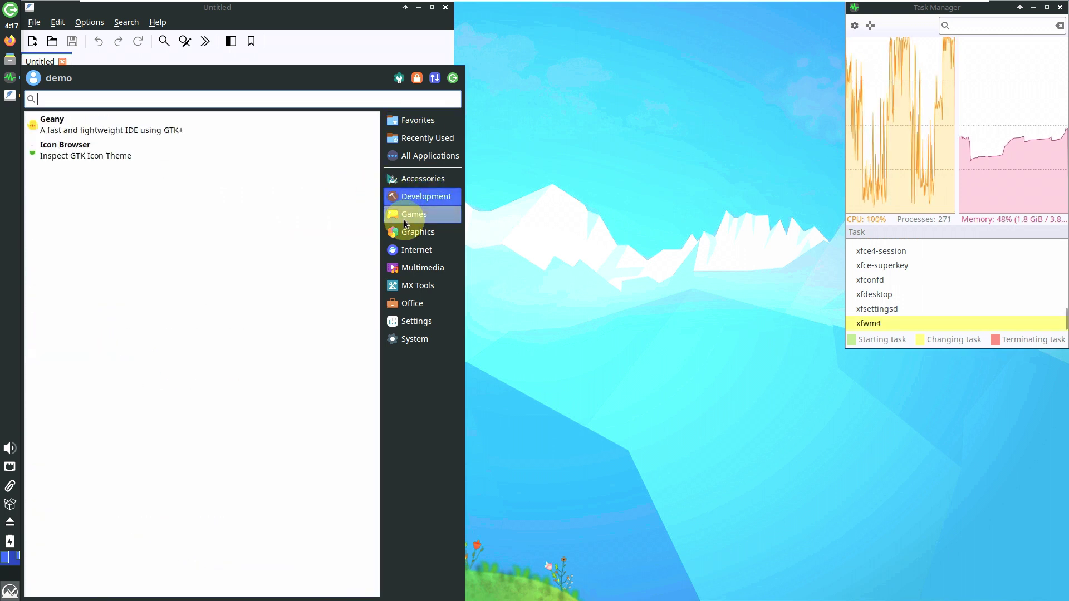
{"action": "left_click", "coordinate": [403, 219]}
{"action": "left_click", "coordinate": [409, 235]}
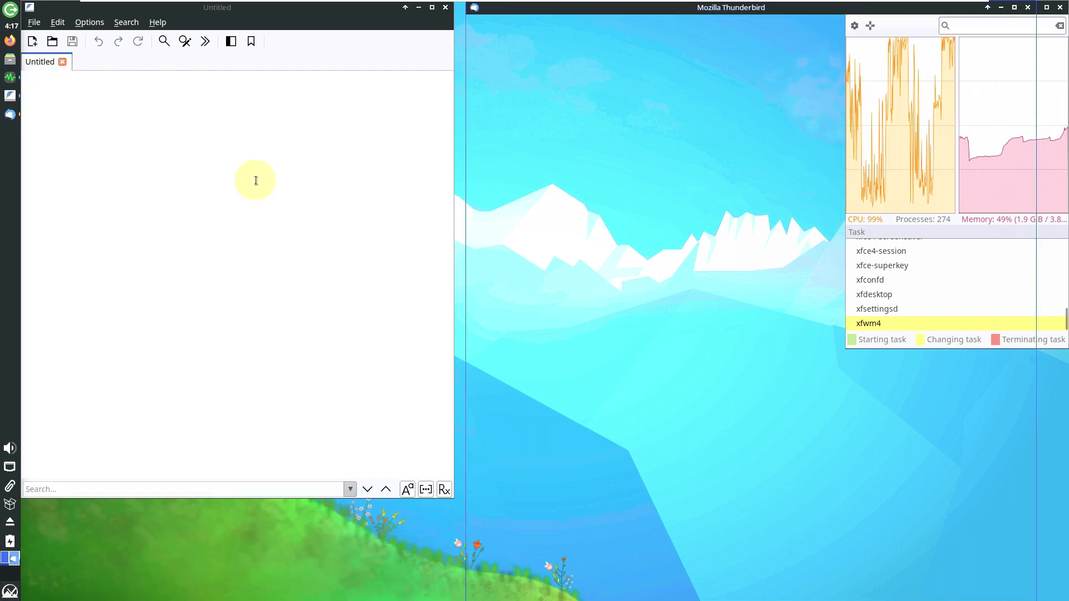
Launch LibreOffice Calc from the Office category of the applications menu
{"action": "left_click", "coordinate": [11, 591]}
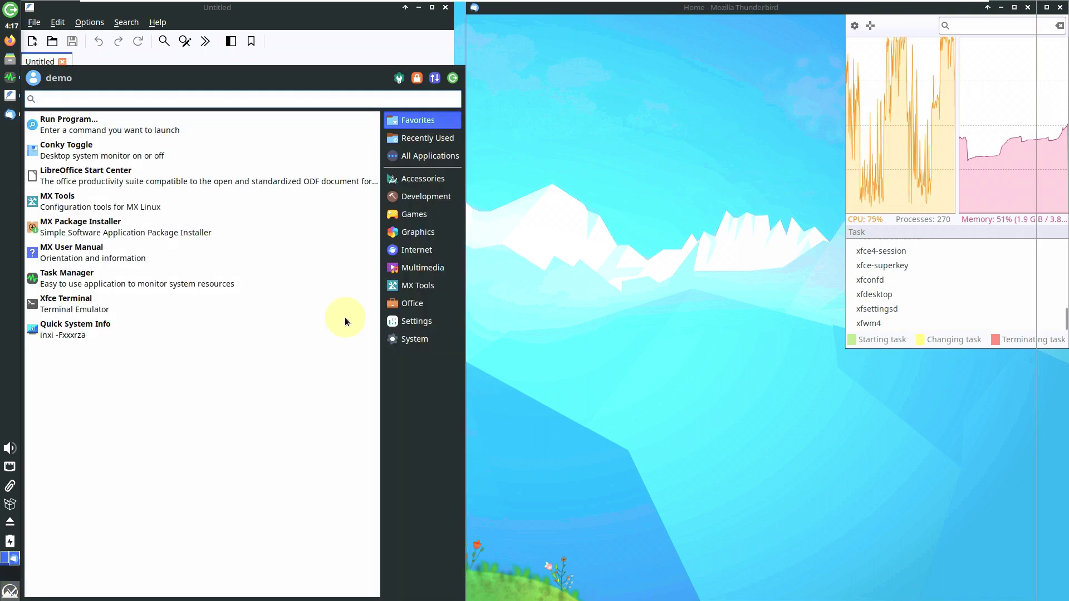
{"action": "left_click", "coordinate": [419, 301]}
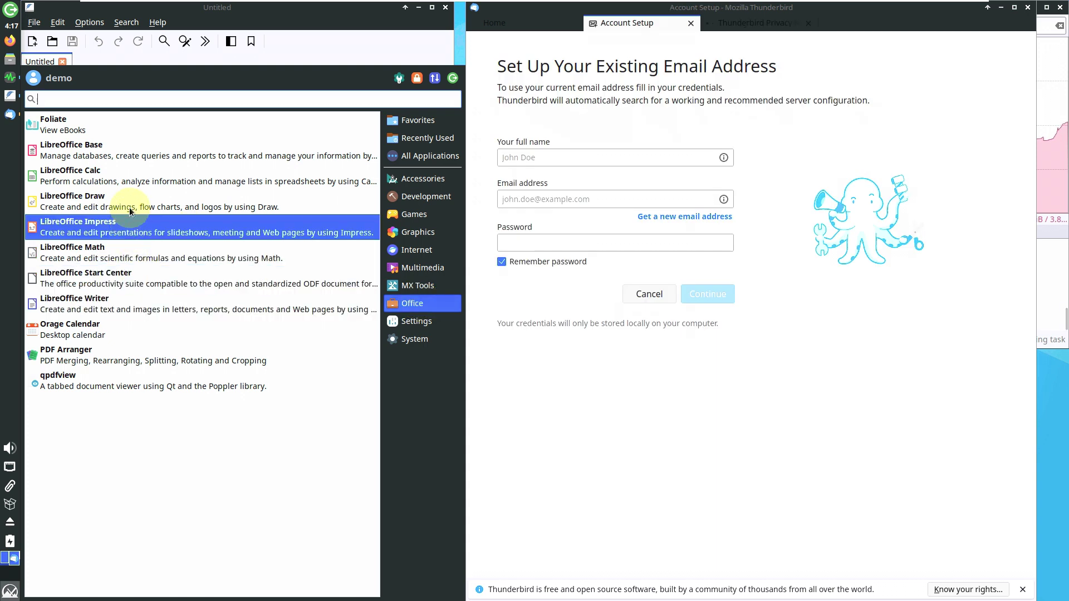
{"action": "left_click", "coordinate": [128, 178]}
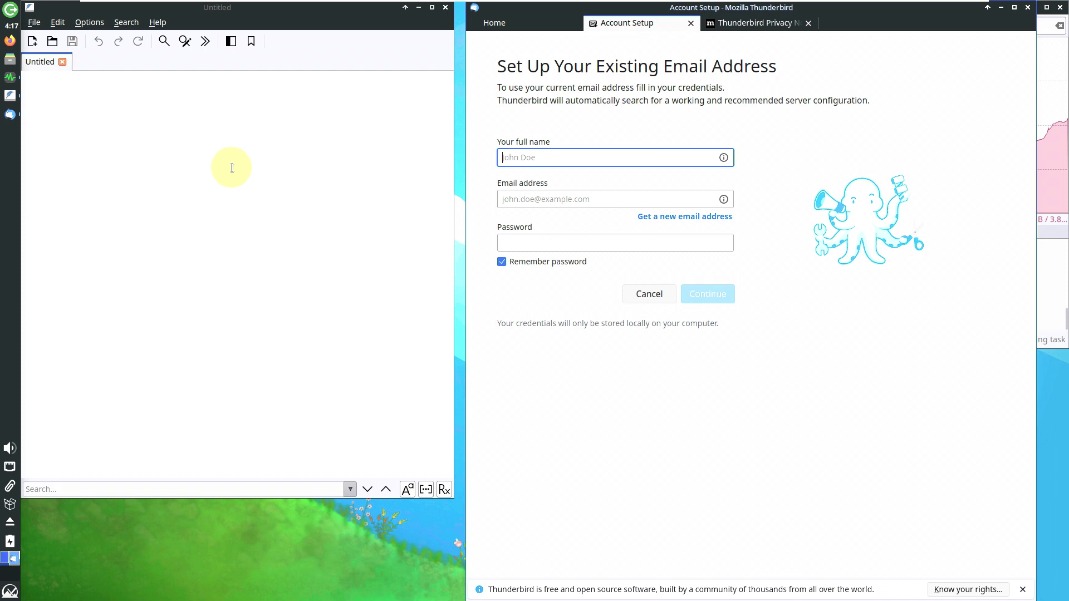
Reopen the applications menu and look at the Settings and System categories
{"action": "left_click", "coordinate": [10, 593]}
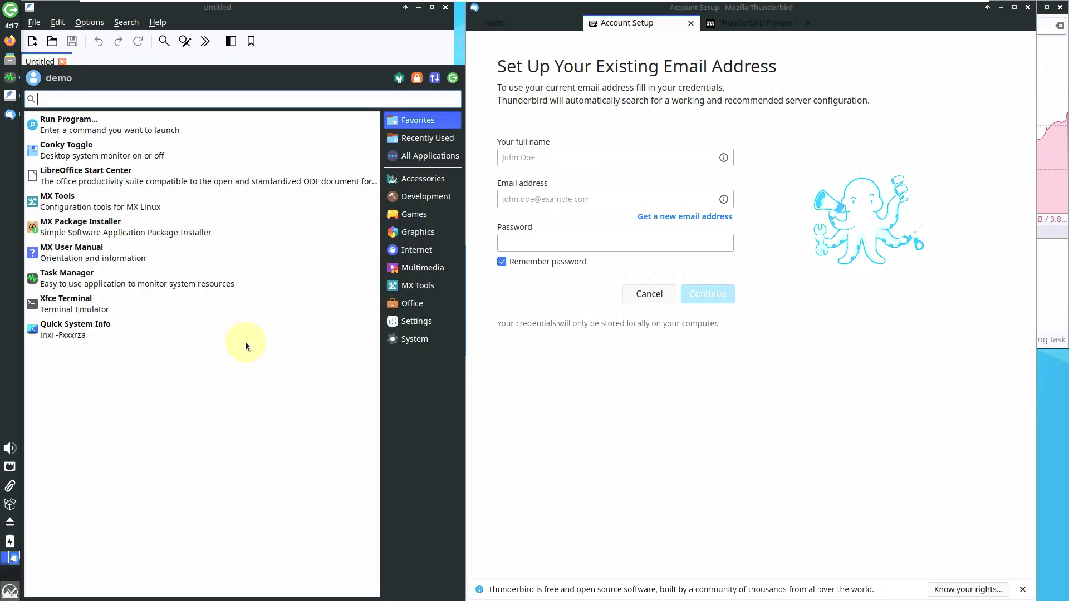
{"action": "left_click", "coordinate": [409, 325]}
{"action": "left_click", "coordinate": [412, 340]}
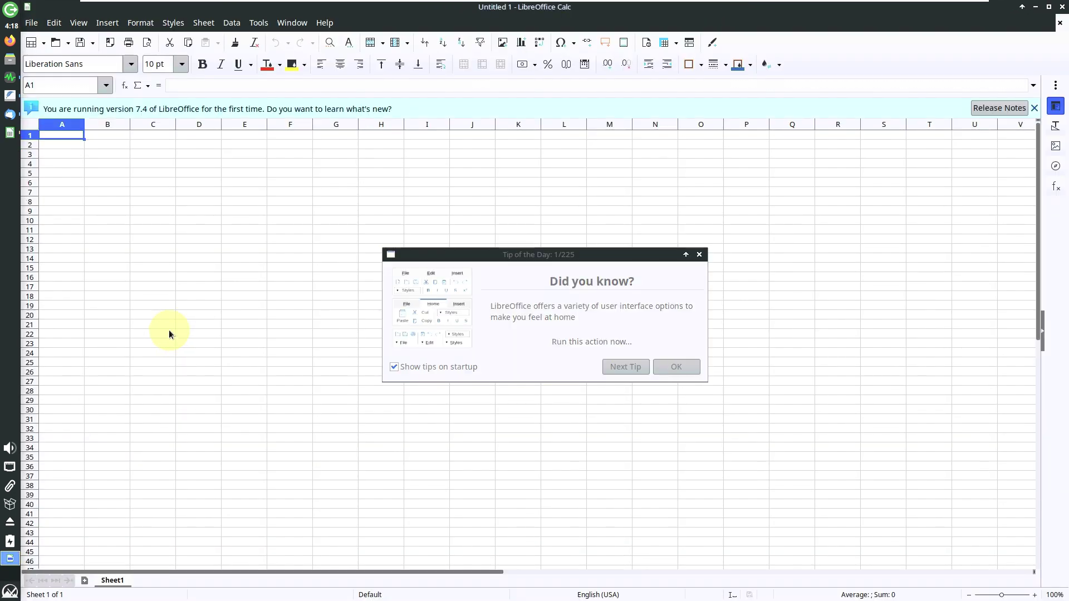
Look down the empty Calc sheet, view the About LibreOffice version information and dismiss it
{"action": "scroll", "coordinate": [169, 333], "scroll_direction": "down", "scroll_amount": 2}
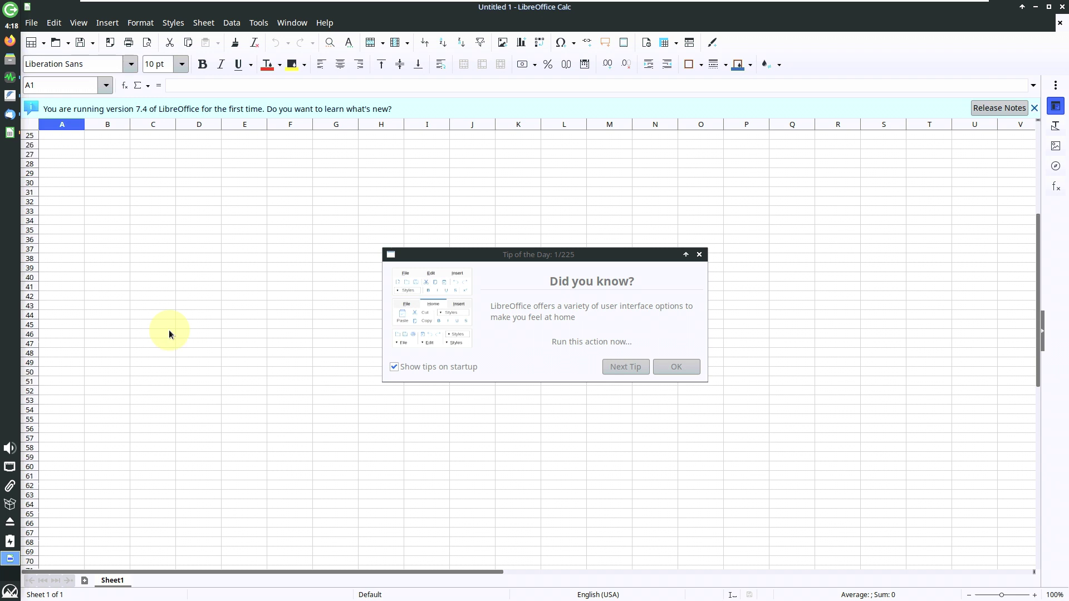
{"action": "scroll", "coordinate": [168, 330], "scroll_direction": "down", "scroll_amount": 2}
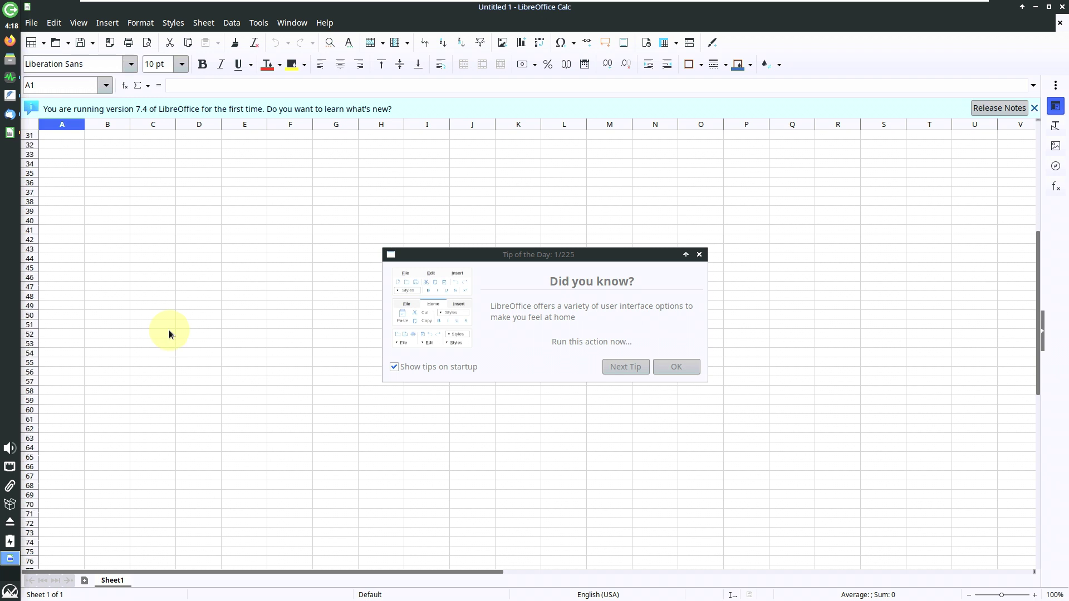
{"action": "left_click", "coordinate": [325, 24]}
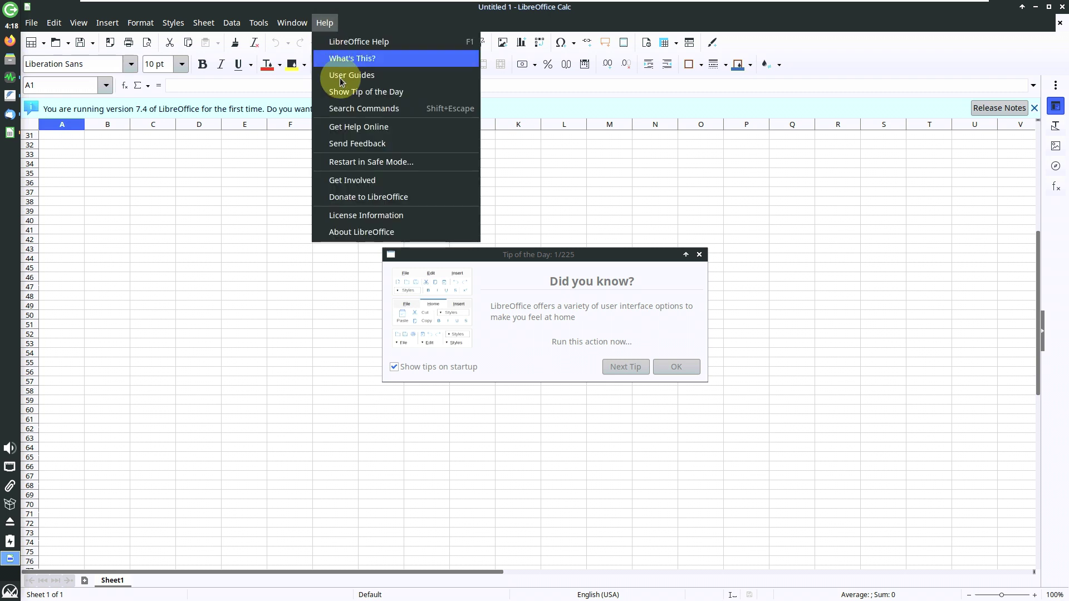
{"action": "left_click", "coordinate": [357, 230]}
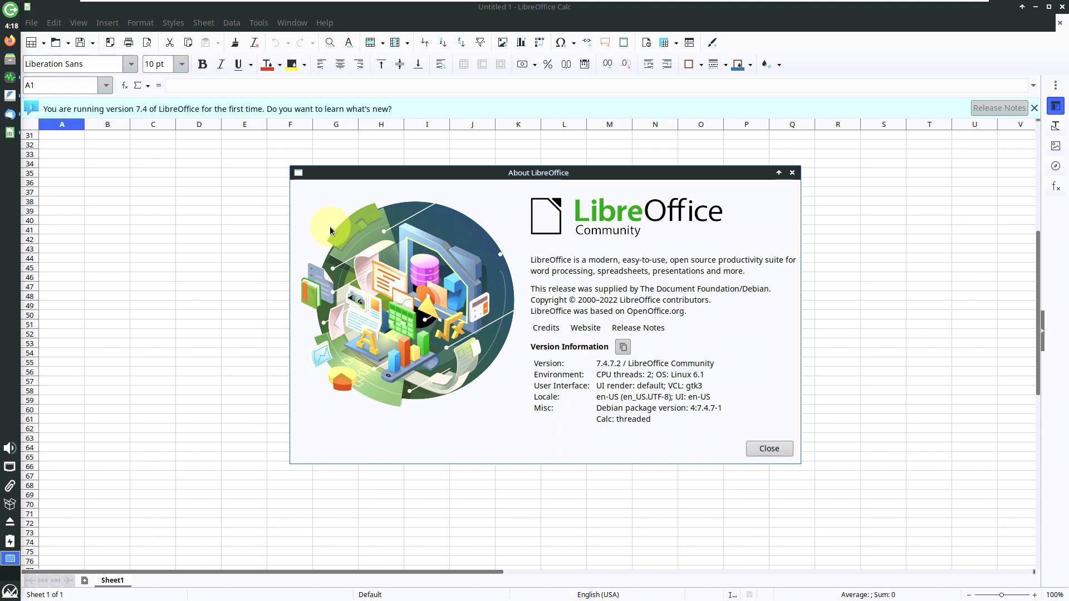
{"action": "left_click", "coordinate": [793, 172]}
Dismiss the Tip of the Day window and close the Calc spreadsheet
{"action": "left_click", "coordinate": [694, 253]}
{"action": "left_click", "coordinate": [698, 260]}
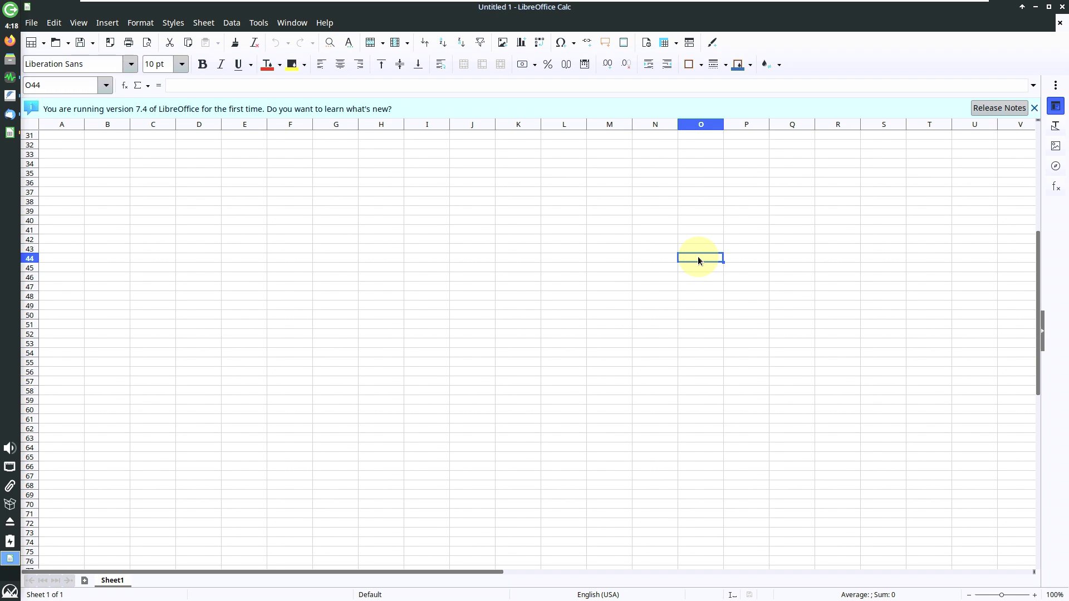
{"action": "left_click", "coordinate": [1058, 23]}
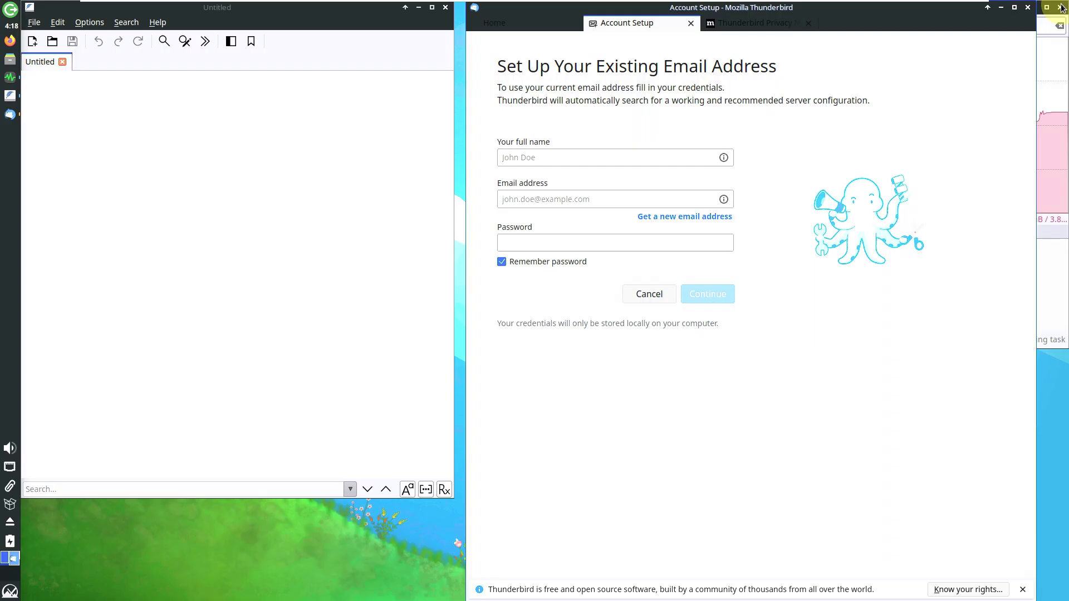
{"action": "left_click", "coordinate": [1061, 7]}
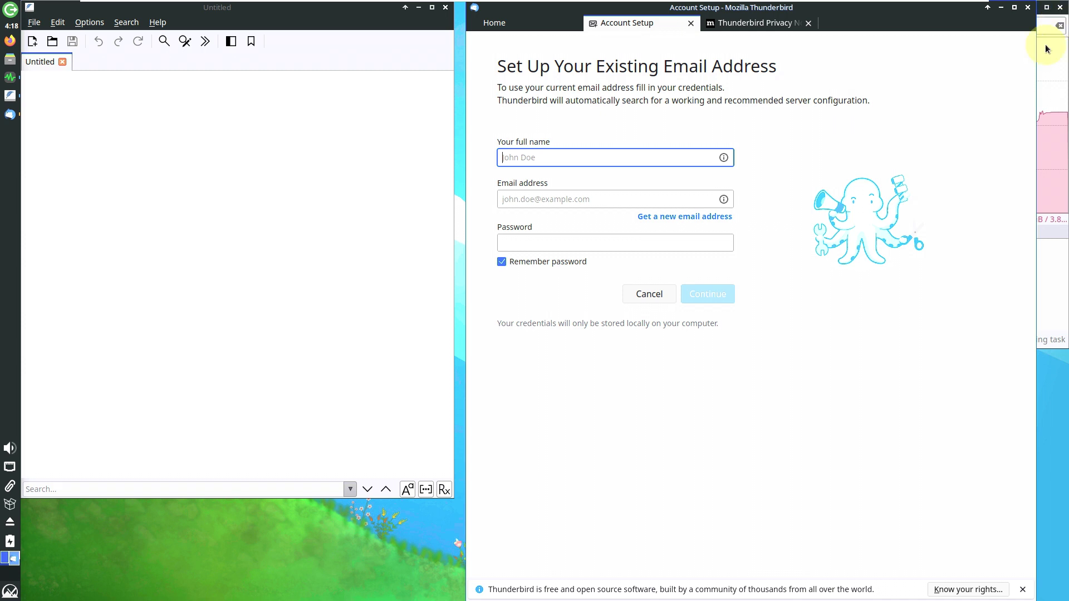
Clear Thunderbird's Account Setup and Privacy Notice tabs to view its About window, and close the mail client
{"action": "left_click", "coordinate": [690, 23]}
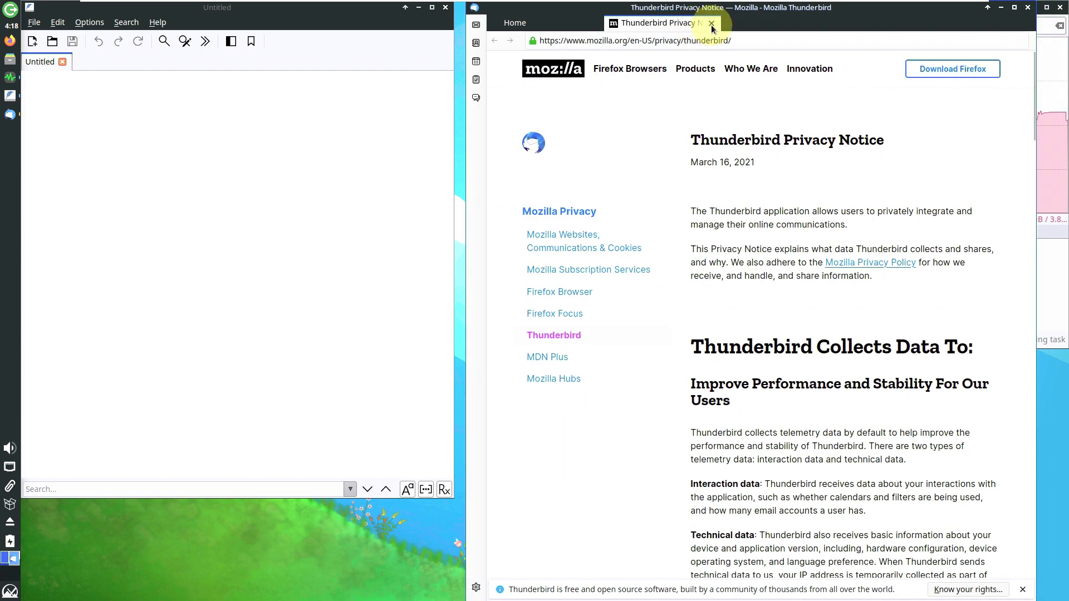
{"action": "left_click", "coordinate": [691, 23]}
{"action": "left_click", "coordinate": [806, 83]}
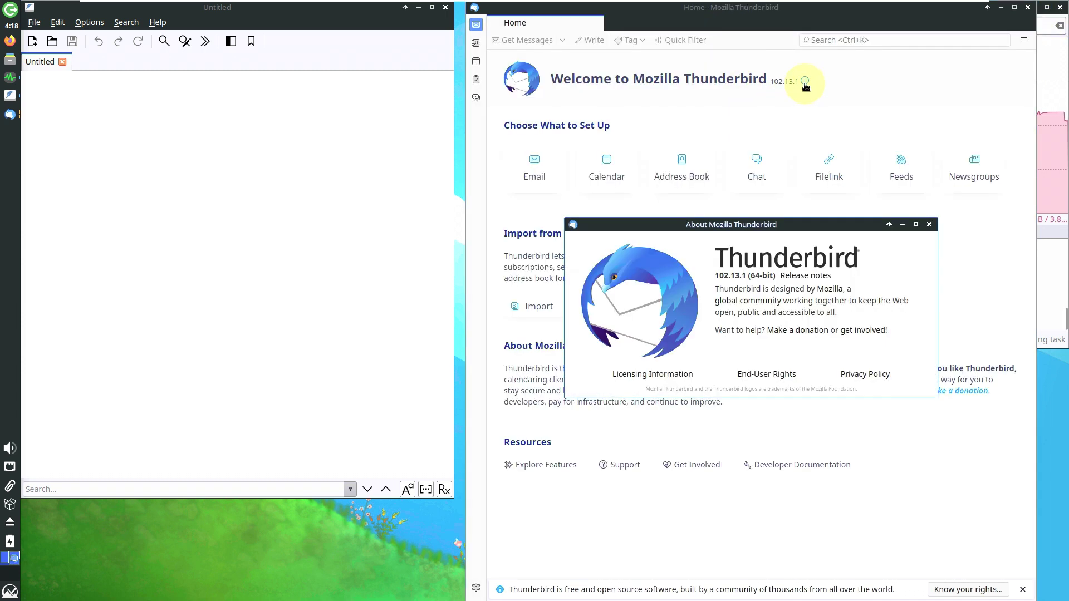
{"action": "left_click", "coordinate": [928, 225]}
{"action": "left_click", "coordinate": [1028, 7]}
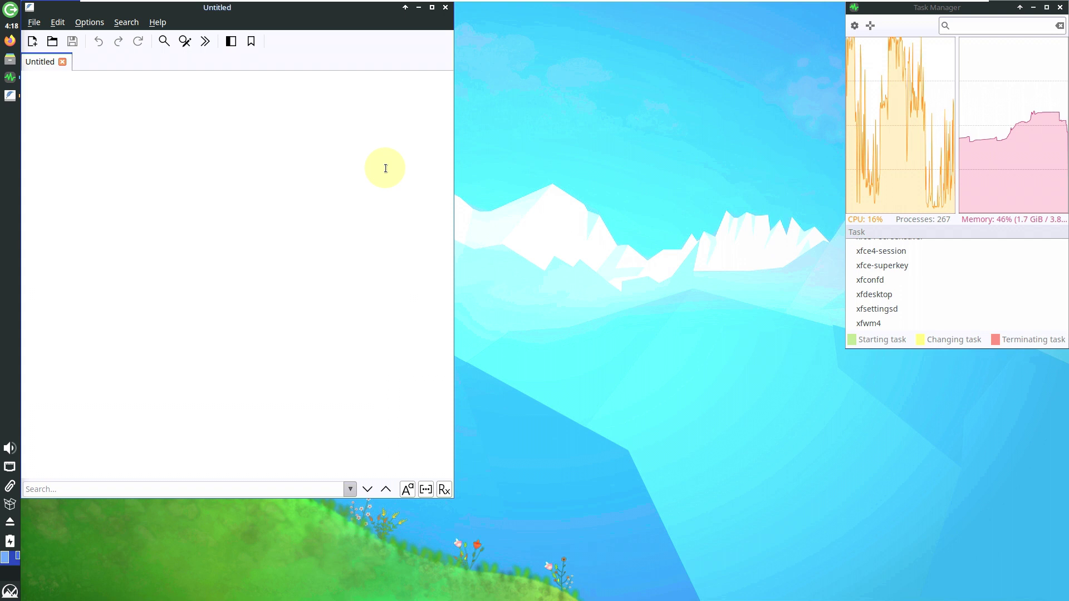
Write "youtube.com/9to5linux" in the FeatherPad document and, below a blank line, "subscribe"
{"action": "type", "text": "youtube.com/9to5linux"}
{"action": "key", "text": "Return"}
{"action": "type", "text": "subscribe"}
View the About FeatherPad window, dismiss it and close the editor without saving the document
{"action": "left_click", "coordinate": [158, 22]}
{"action": "left_click", "coordinate": [172, 48]}
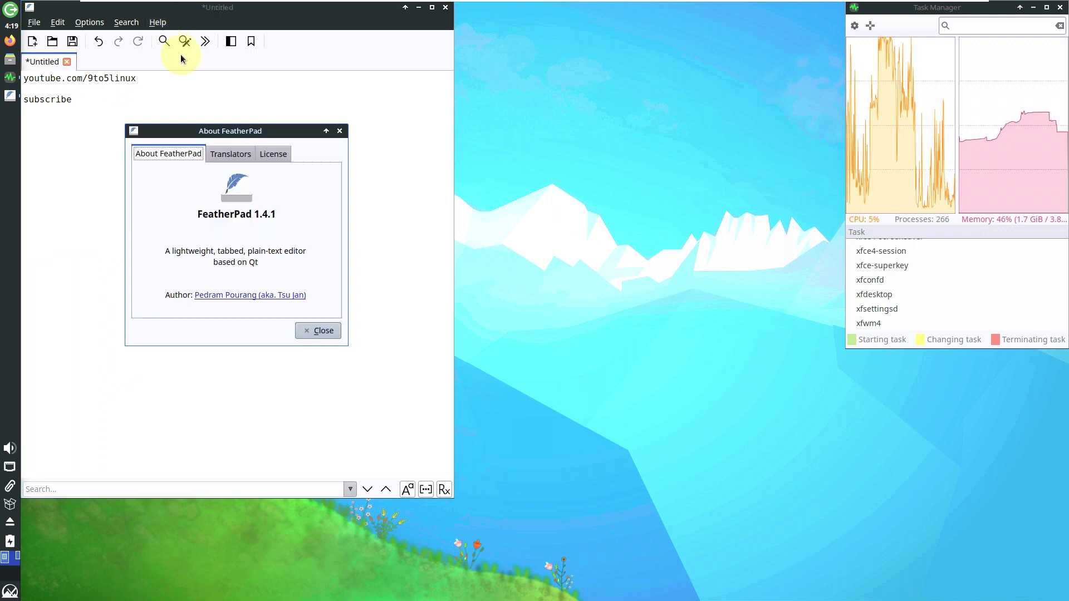
{"action": "left_click", "coordinate": [339, 131]}
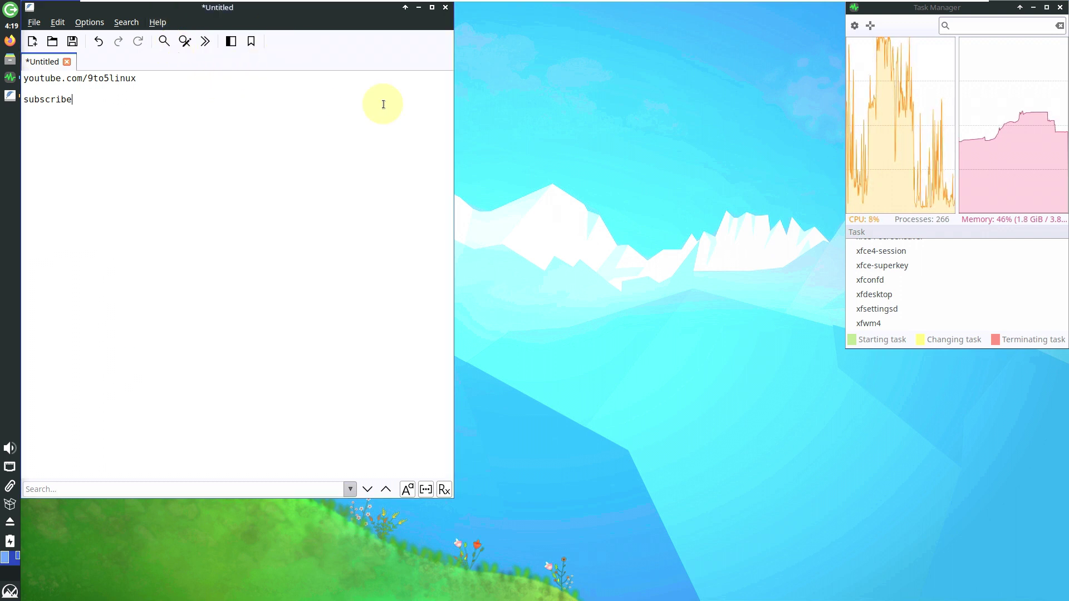
{"action": "left_click", "coordinate": [445, 7]}
{"action": "left_click", "coordinate": [216, 265]}
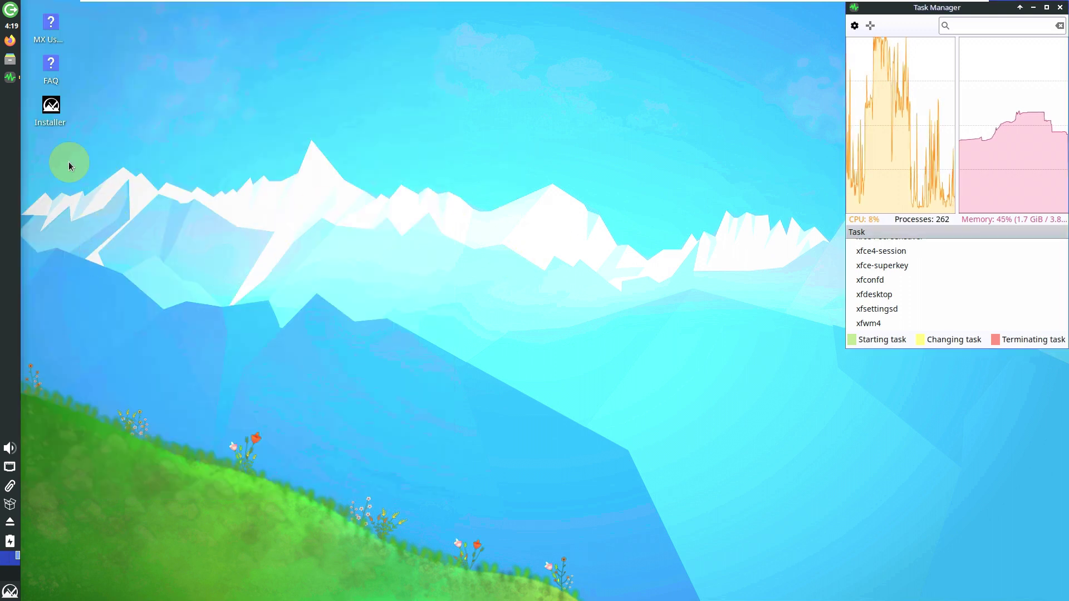
Launch the GParted partition editor from the System applications and authenticate with the account password
{"action": "left_click", "coordinate": [10, 592]}
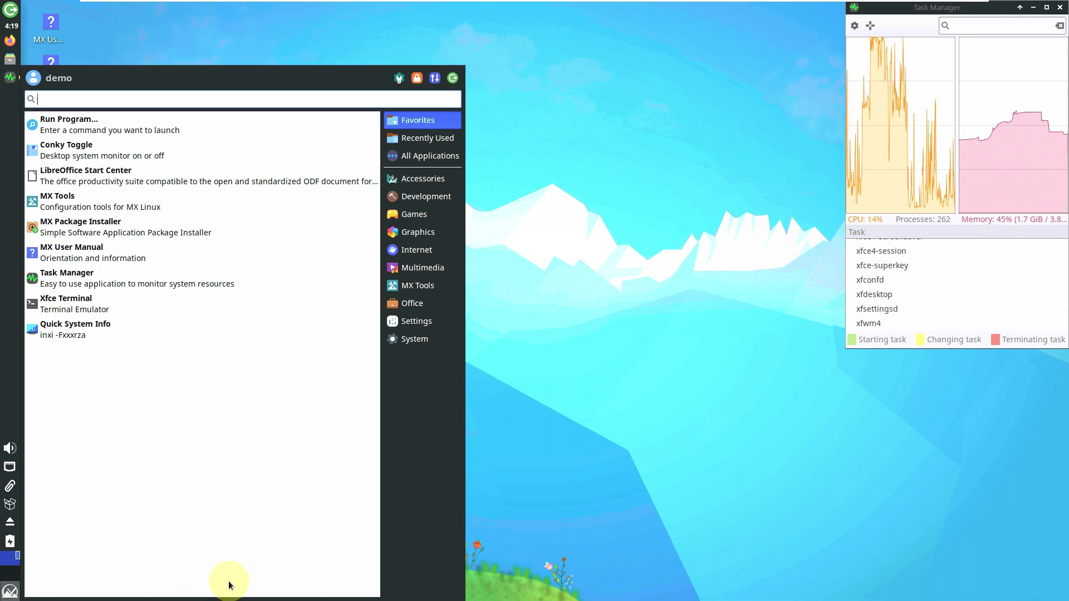
{"action": "left_click", "coordinate": [433, 340]}
{"action": "scroll", "coordinate": [279, 360], "scroll_direction": "down", "scroll_amount": 3}
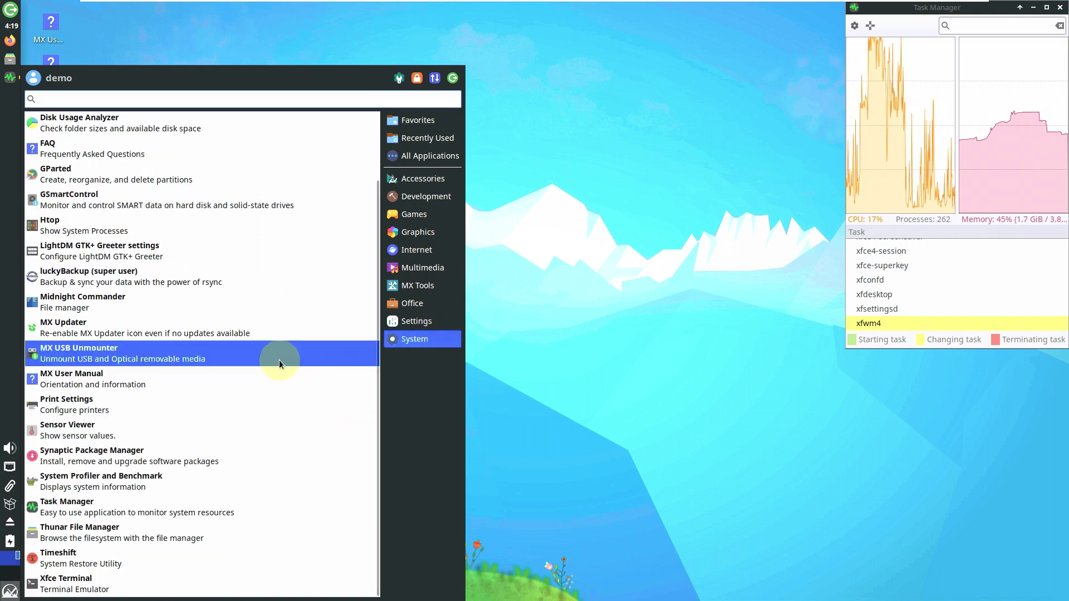
{"action": "scroll", "coordinate": [279, 360], "scroll_direction": "up", "scroll_amount": 3}
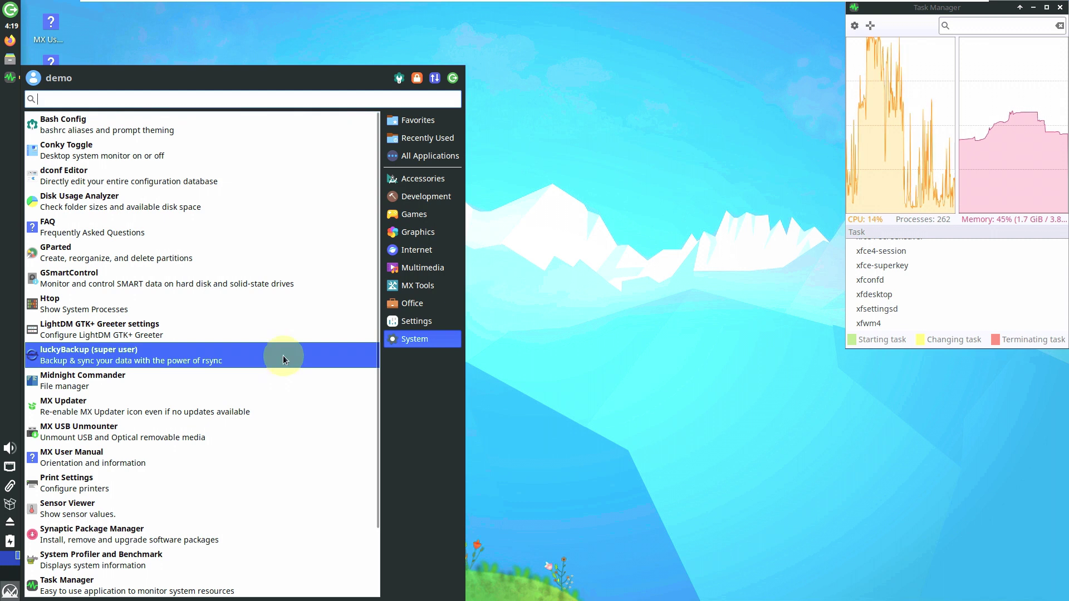
{"action": "left_click", "coordinate": [279, 248]}
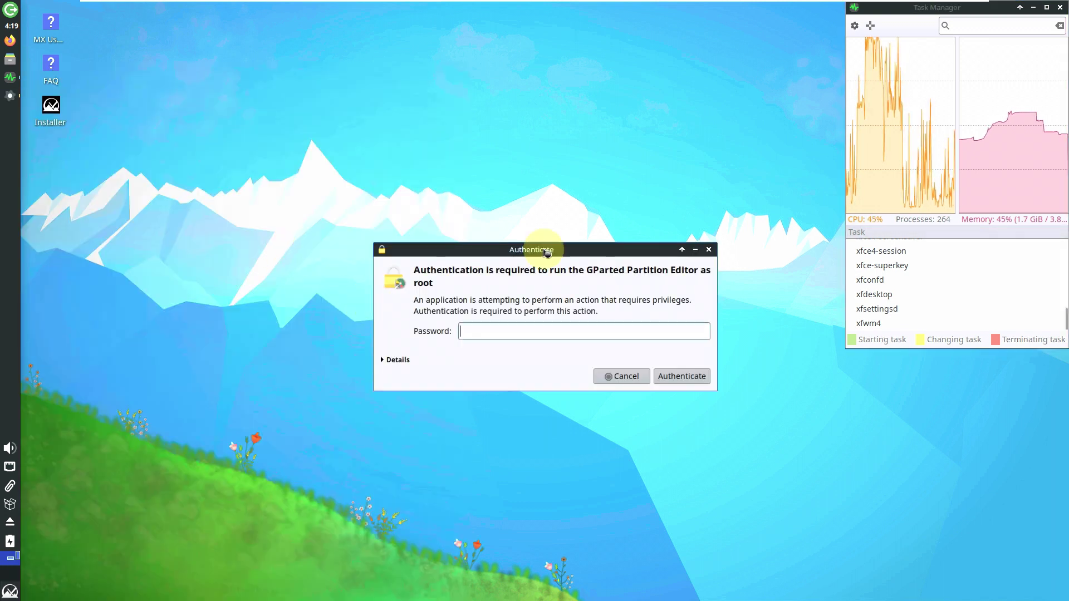
{"action": "type", "text": "••••"}
{"action": "key", "text": "Return"}
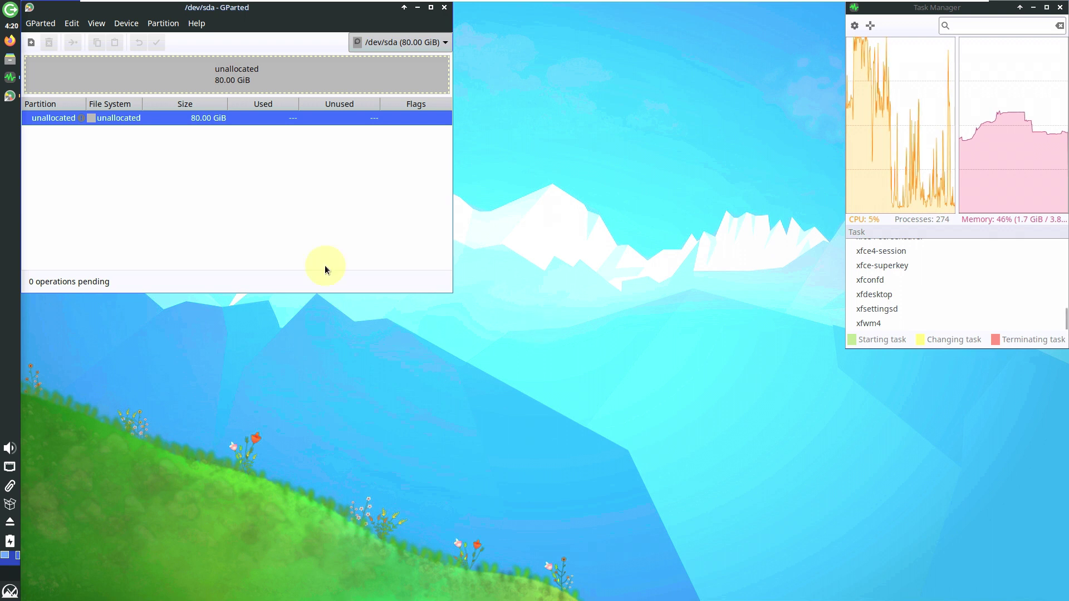
View the About GParted window, dismiss it and close the partition editor
{"action": "left_click", "coordinate": [196, 23]}
{"action": "left_click", "coordinate": [220, 71]}
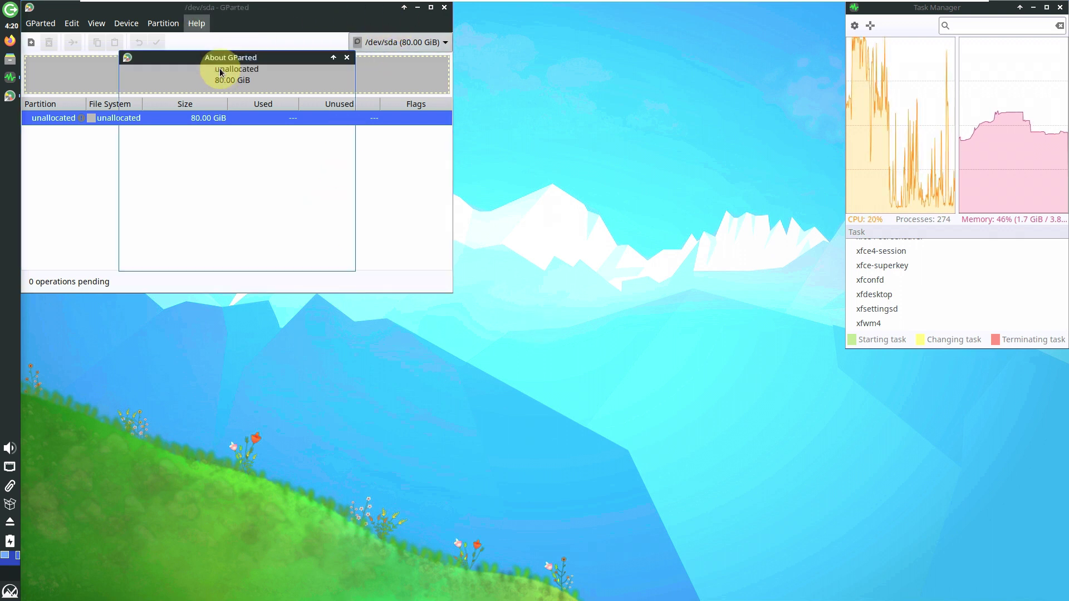
{"action": "left_click", "coordinate": [339, 259]}
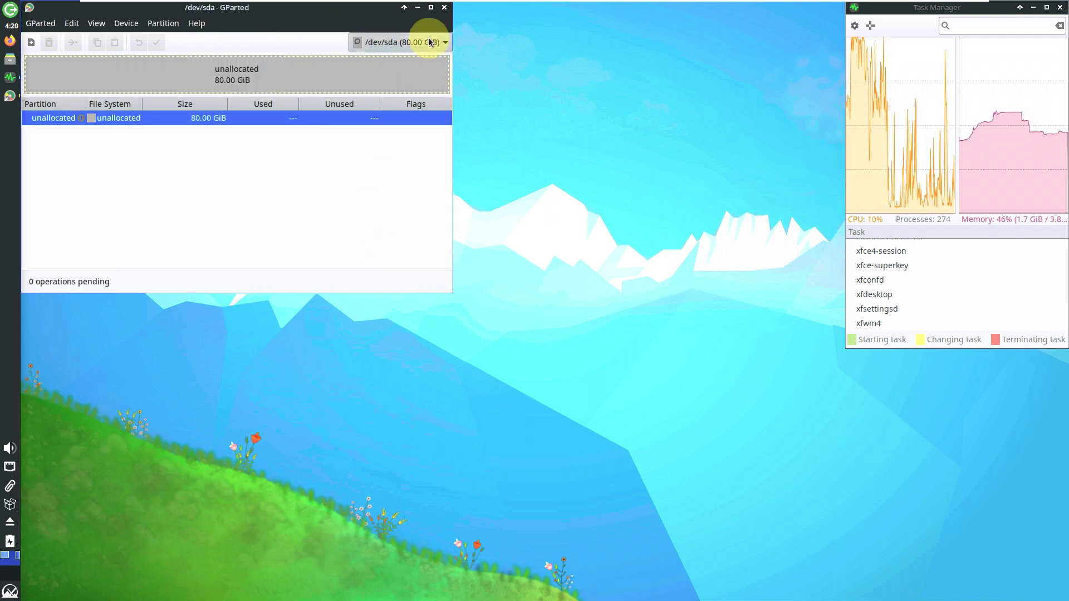
{"action": "left_click", "coordinate": [444, 8]}
Browse the desktop's applications list, view the About Xfce system information and close its window
{"action": "right_click", "coordinate": [220, 89]}
{"action": "mouse_move", "coordinate": [275, 324]}
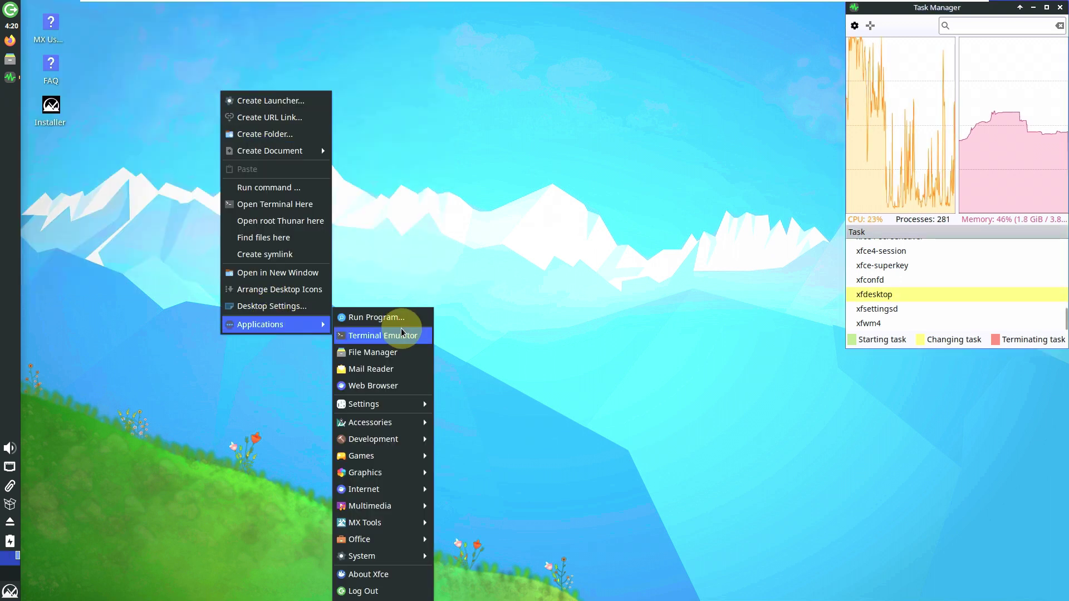
{"action": "mouse_move", "coordinate": [378, 411]}
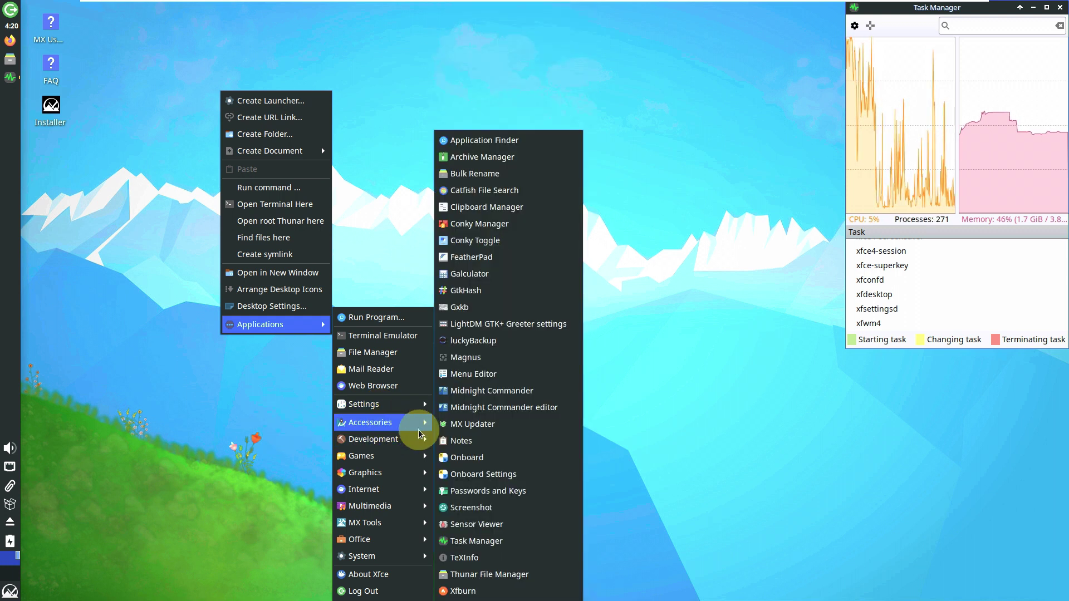
{"action": "left_click", "coordinate": [410, 587]}
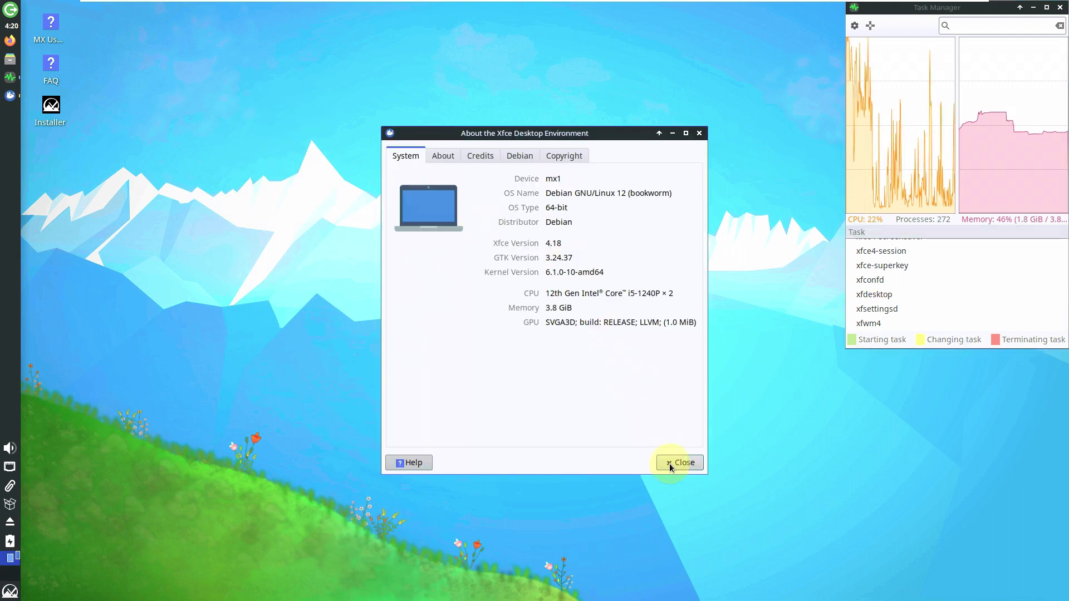
{"action": "left_click", "coordinate": [671, 464]}
Open the Appearance settings from the desktop and review the available styles, icon themes, font options and general settings
{"action": "right_click", "coordinate": [312, 147]}
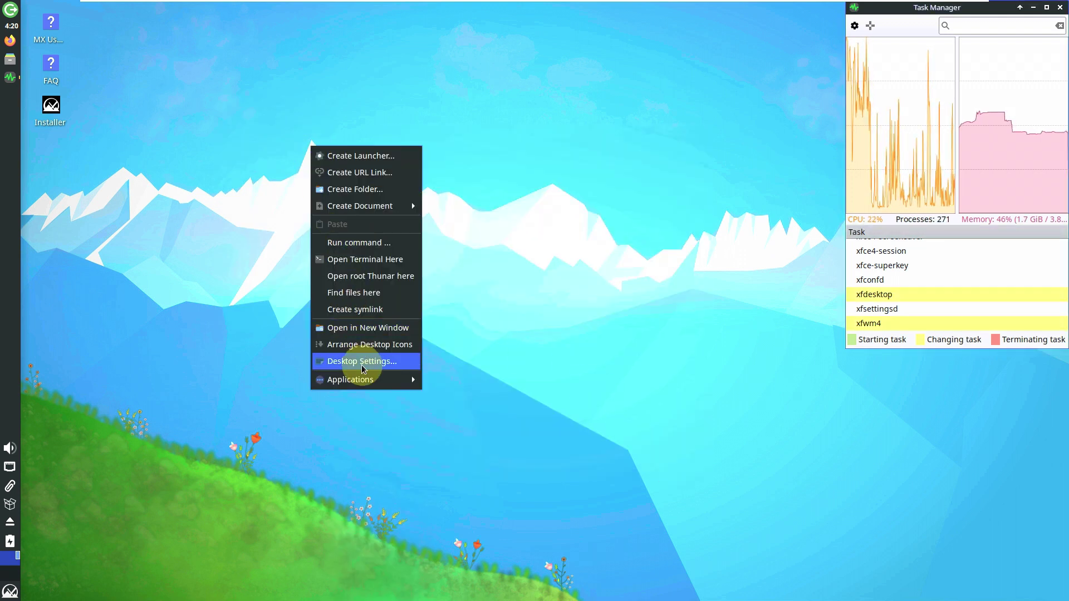
{"action": "mouse_move", "coordinate": [368, 380]}
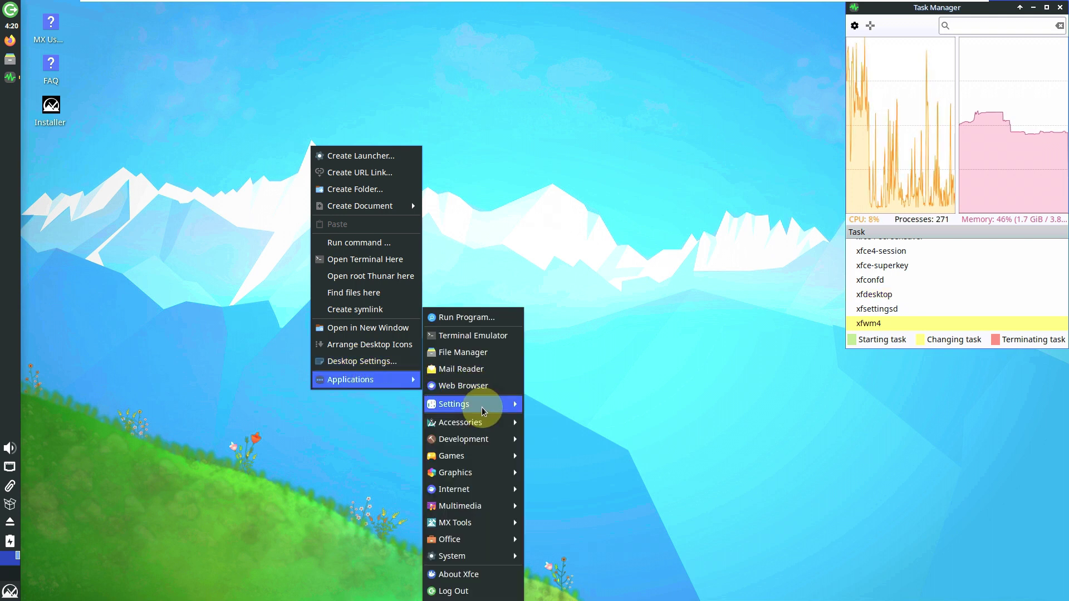
{"action": "mouse_move", "coordinate": [483, 411]}
{"action": "left_click", "coordinate": [586, 105]}
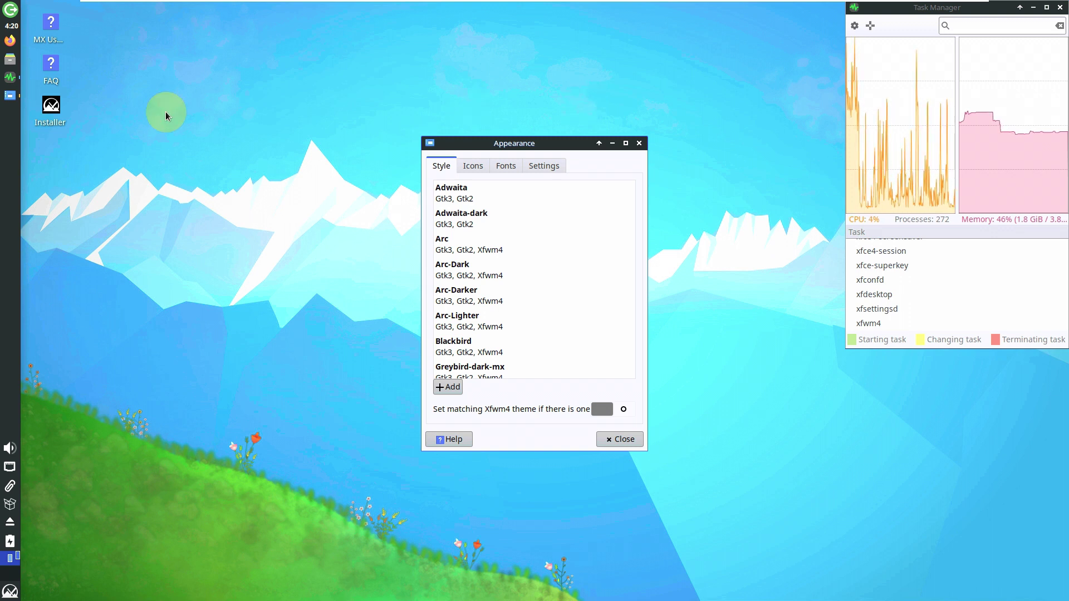
{"action": "scroll", "coordinate": [519, 252], "scroll_direction": "down", "scroll_amount": 3}
{"action": "scroll", "coordinate": [519, 252], "scroll_direction": "up", "scroll_amount": 3}
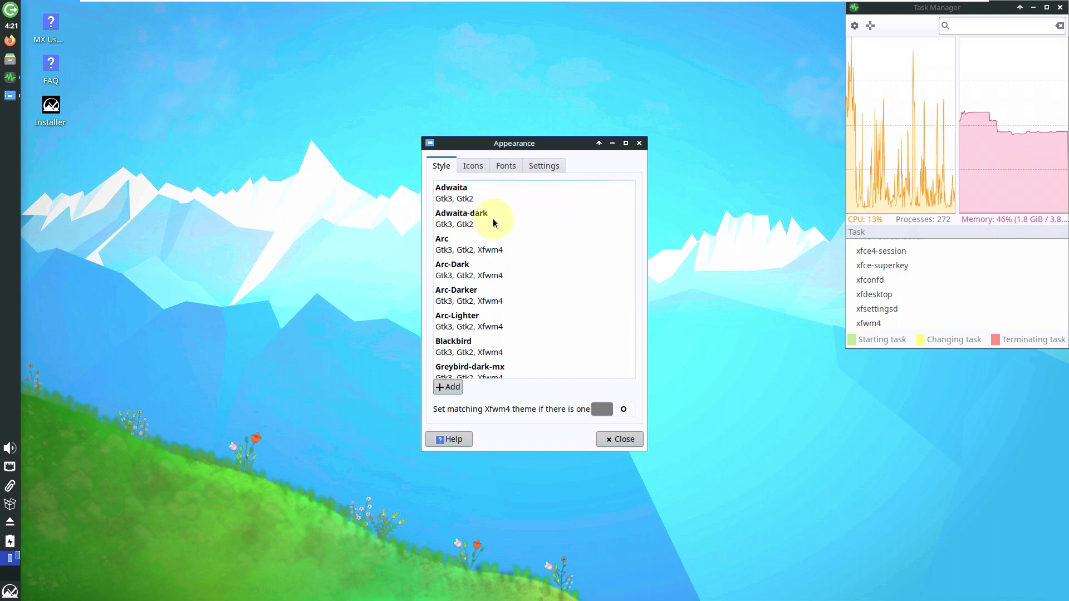
{"action": "left_click", "coordinate": [481, 167]}
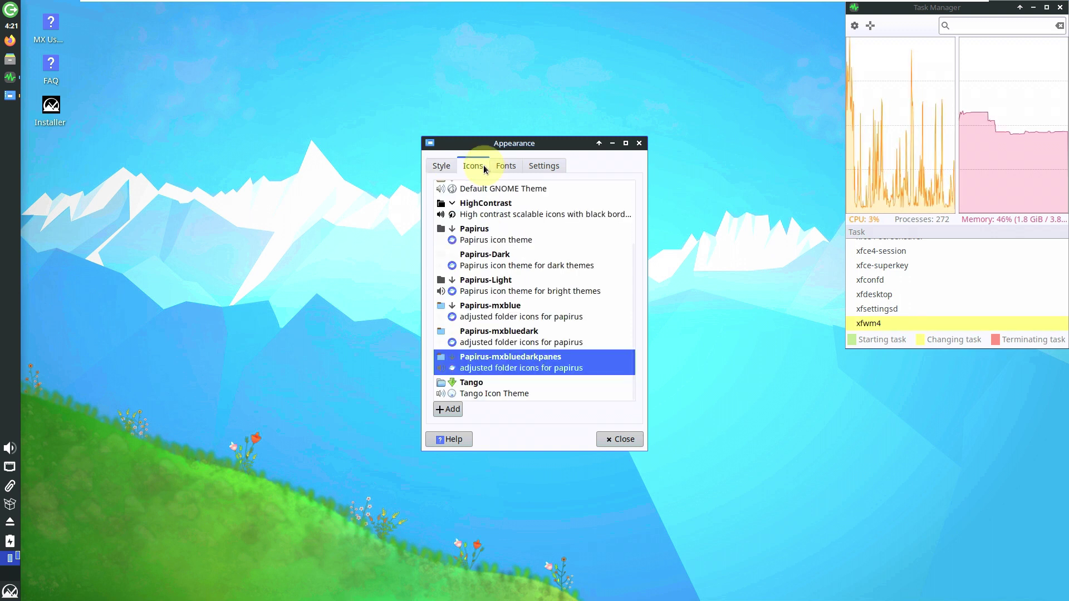
{"action": "left_click", "coordinate": [511, 173]}
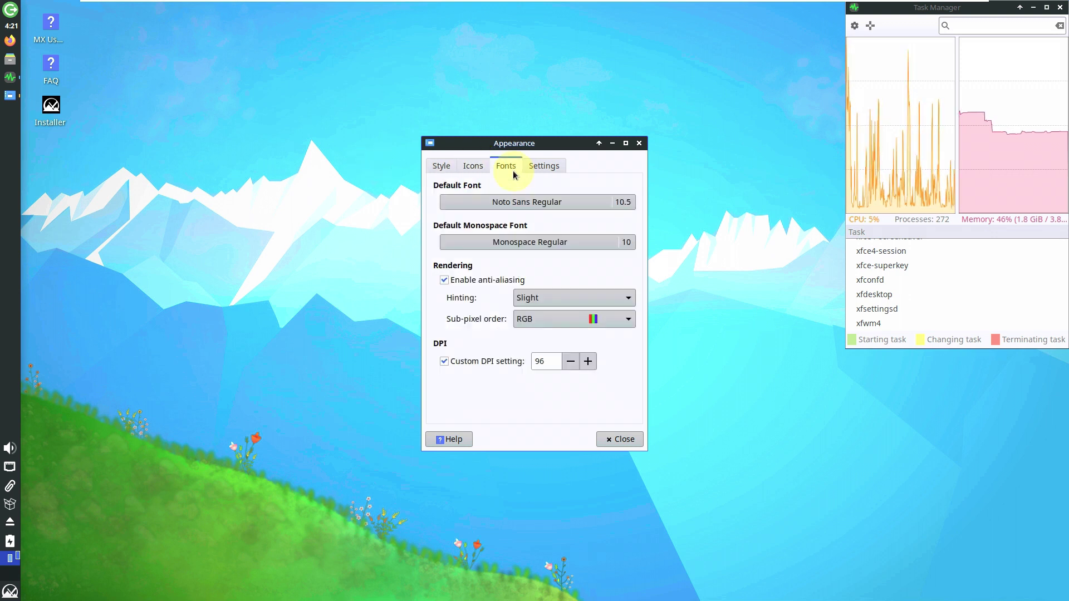
{"action": "left_click", "coordinate": [552, 163]}
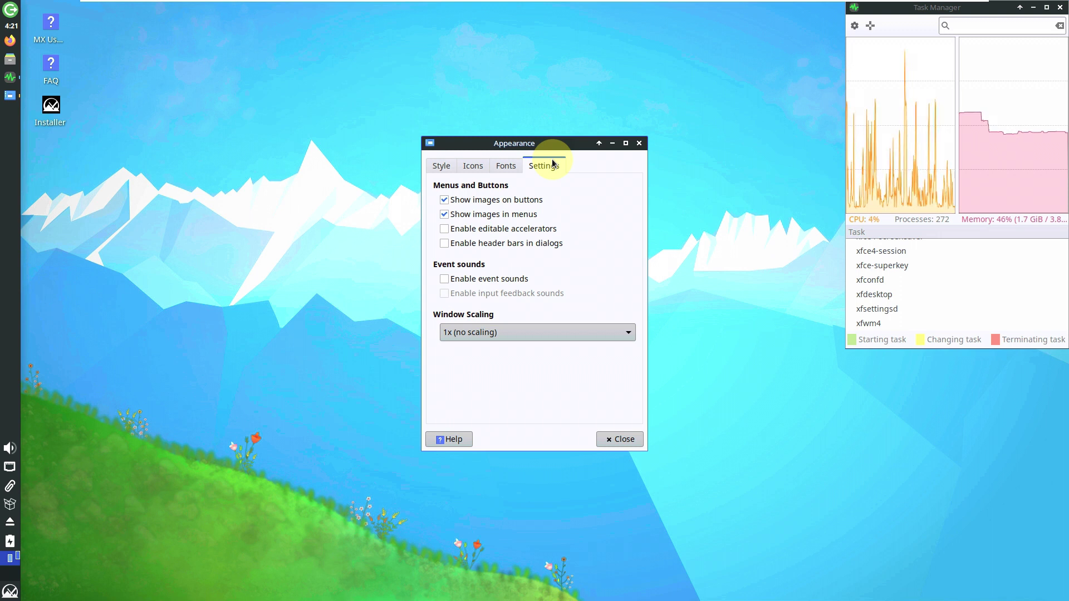
Apply the mx-comfort-dark style to the desktop and close the Appearance settings
{"action": "left_click", "coordinate": [440, 166]}
{"action": "scroll", "coordinate": [500, 352], "scroll_direction": "down", "scroll_amount": 5}
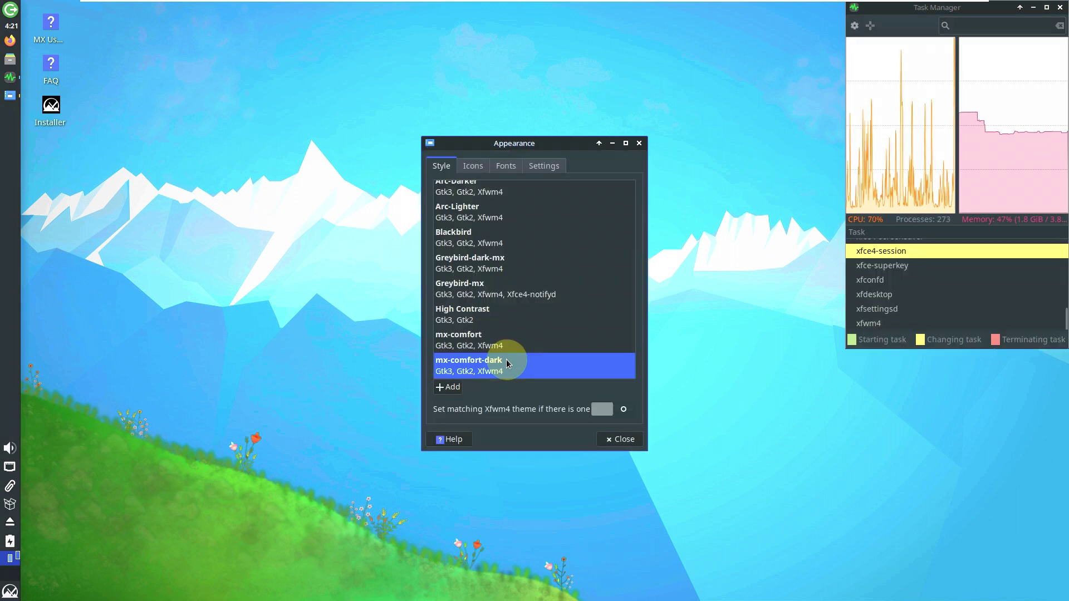
{"action": "left_click", "coordinate": [639, 143]}
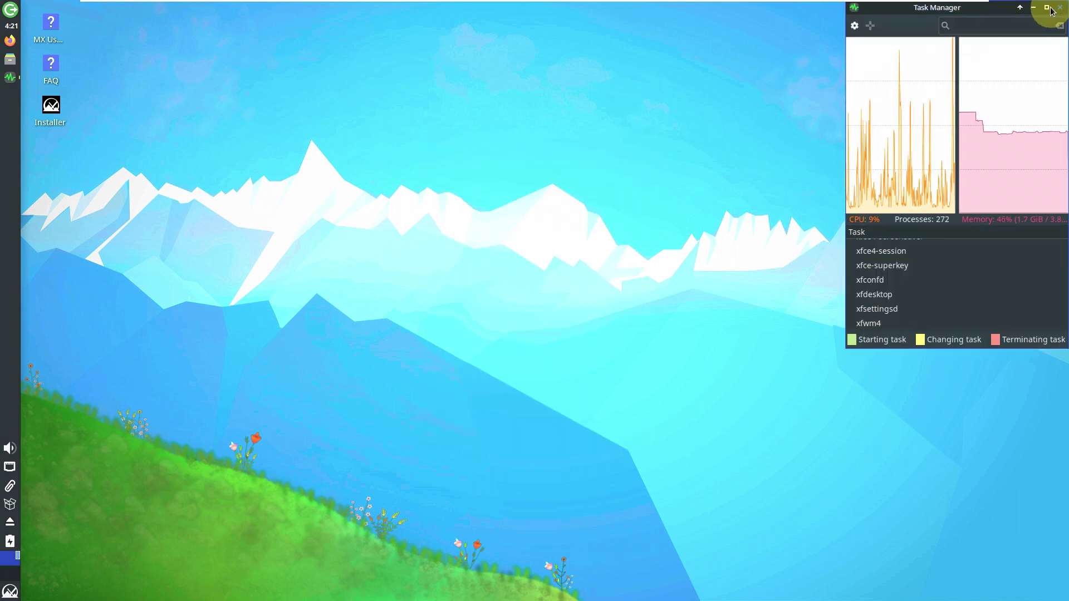
Maximize the Task Manager, look through its full process list and close it
{"action": "left_click", "coordinate": [1047, 7]}
{"action": "scroll", "coordinate": [368, 410], "scroll_direction": "up", "scroll_amount": 2}
{"action": "key", "text": "Home"}
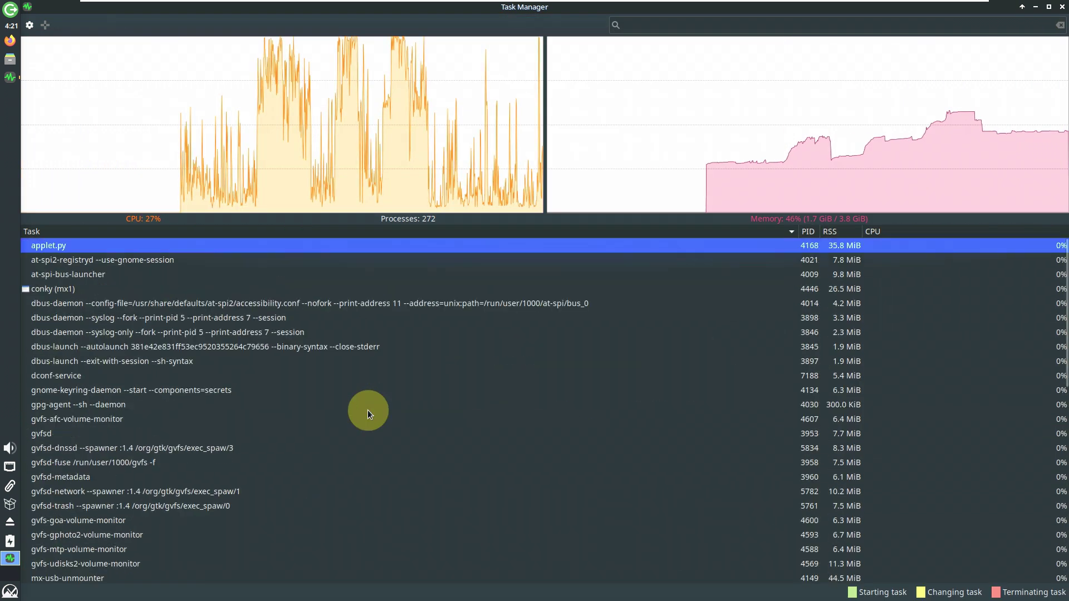
{"action": "scroll", "coordinate": [368, 410], "scroll_direction": "down", "scroll_amount": 15}
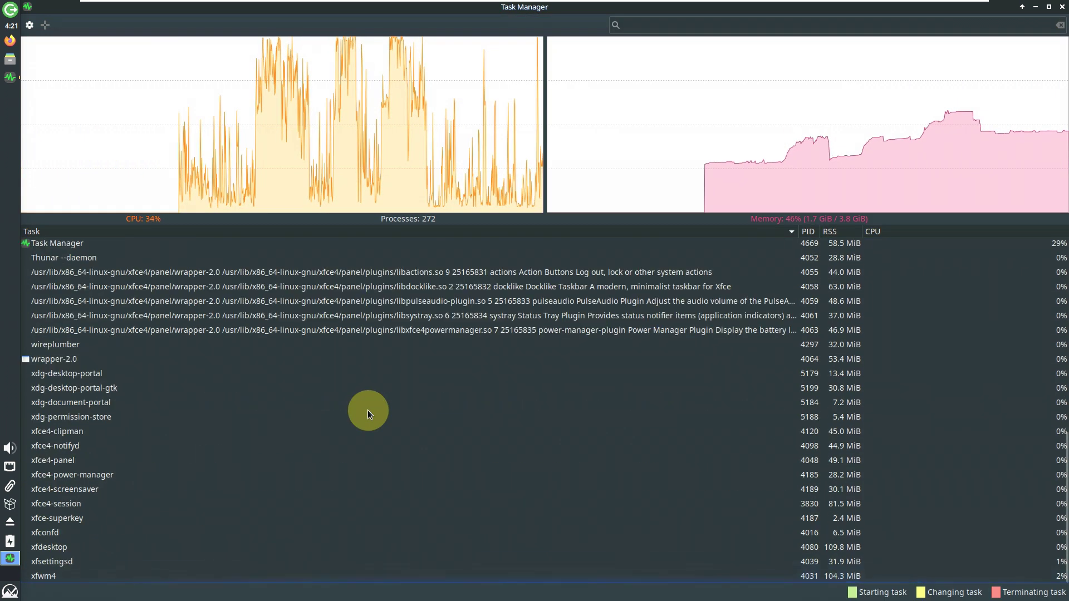
{"action": "scroll", "coordinate": [368, 410], "scroll_direction": "up", "scroll_amount": 15}
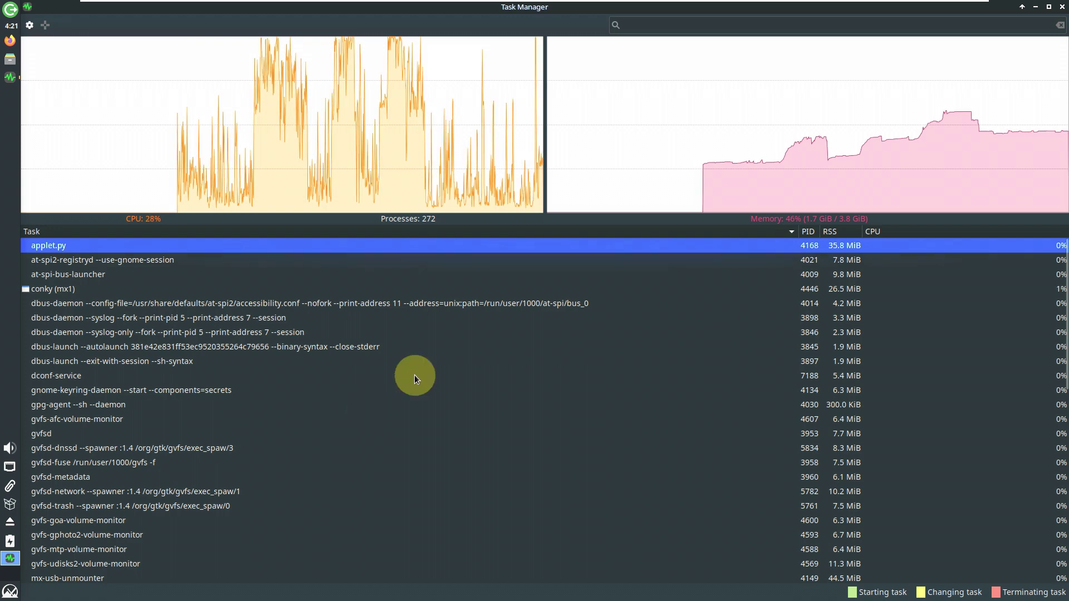
{"action": "left_click", "coordinate": [1061, 7]}
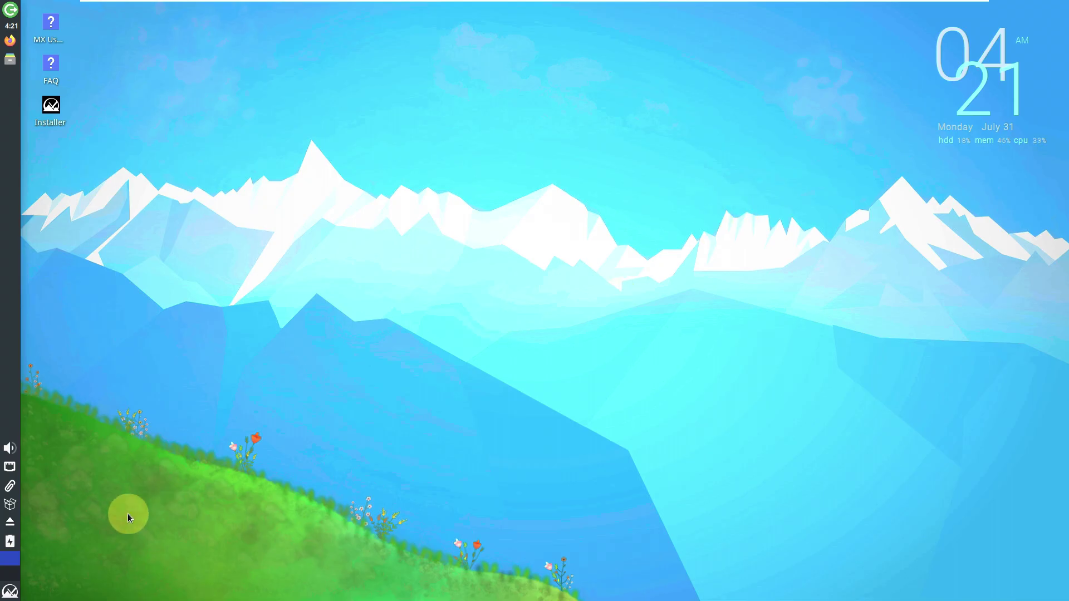
Open the Xfce Settings manager, look through all its setting categories and close it
{"action": "left_click", "coordinate": [11, 590]}
{"action": "left_click", "coordinate": [408, 336]}
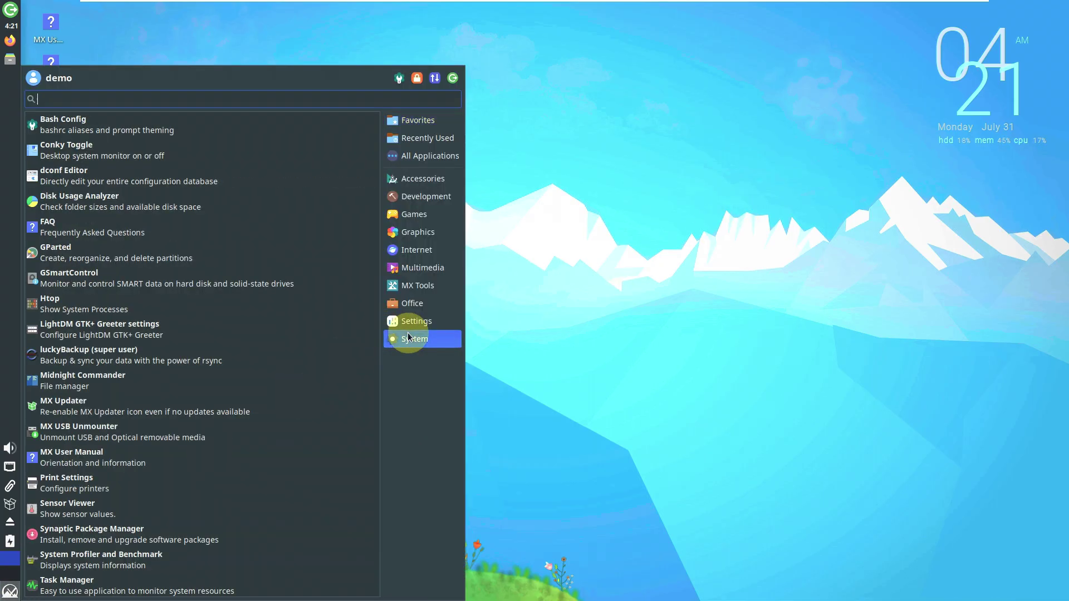
{"action": "left_click", "coordinate": [399, 81]}
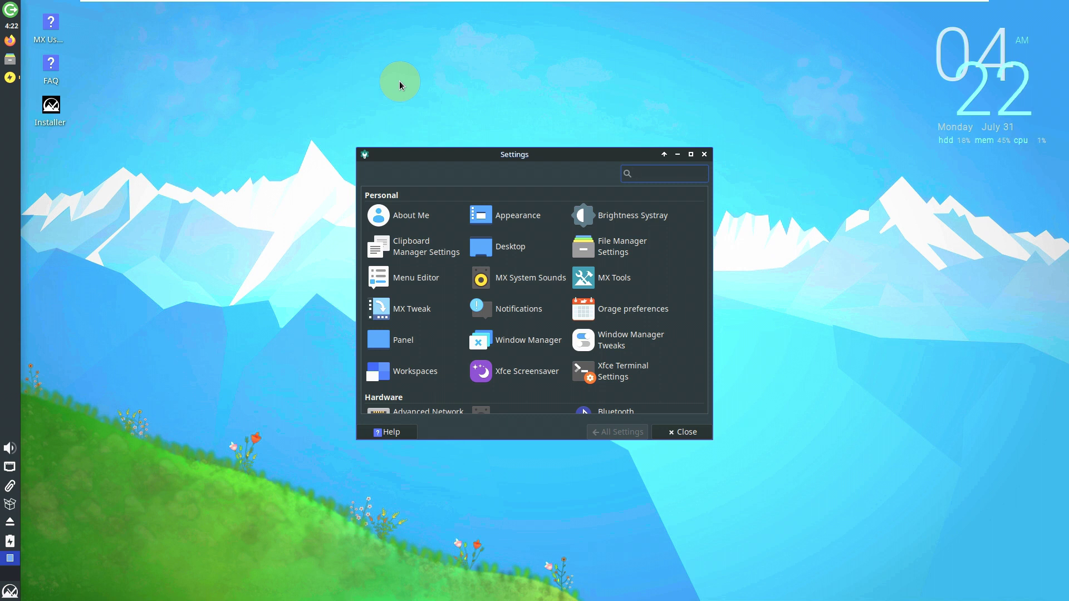
{"action": "scroll", "coordinate": [513, 311], "scroll_direction": "down", "scroll_amount": 9}
{"action": "scroll", "coordinate": [518, 310], "scroll_direction": "up", "scroll_amount": 5}
{"action": "scroll", "coordinate": [518, 310], "scroll_direction": "up", "scroll_amount": 5}
{"action": "left_click", "coordinate": [689, 433]}
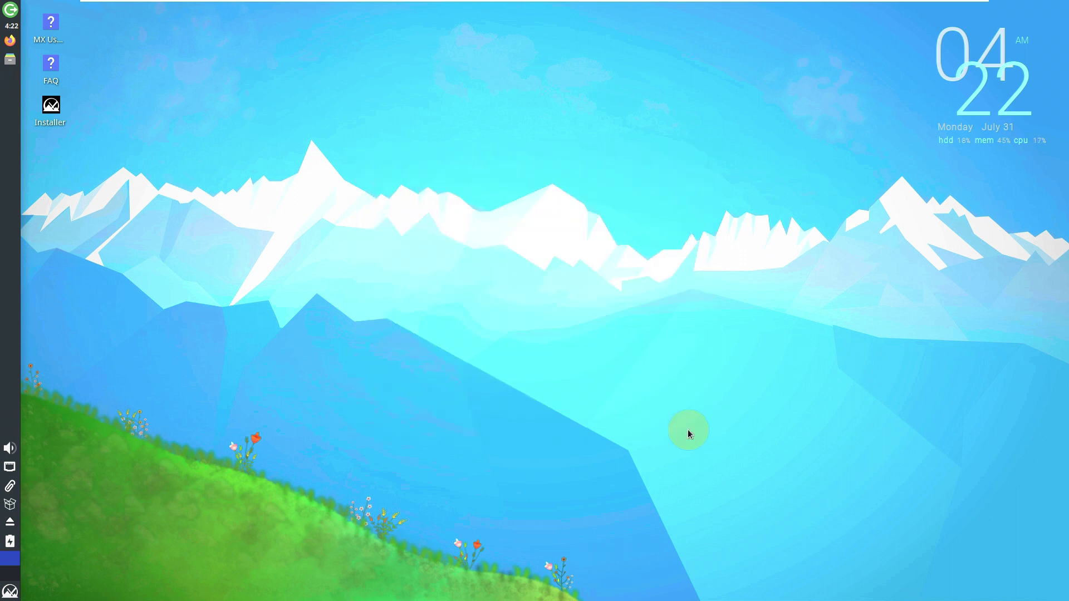
Shut down the live system without saving the session for future logins
{"action": "left_click", "coordinate": [11, 10]}
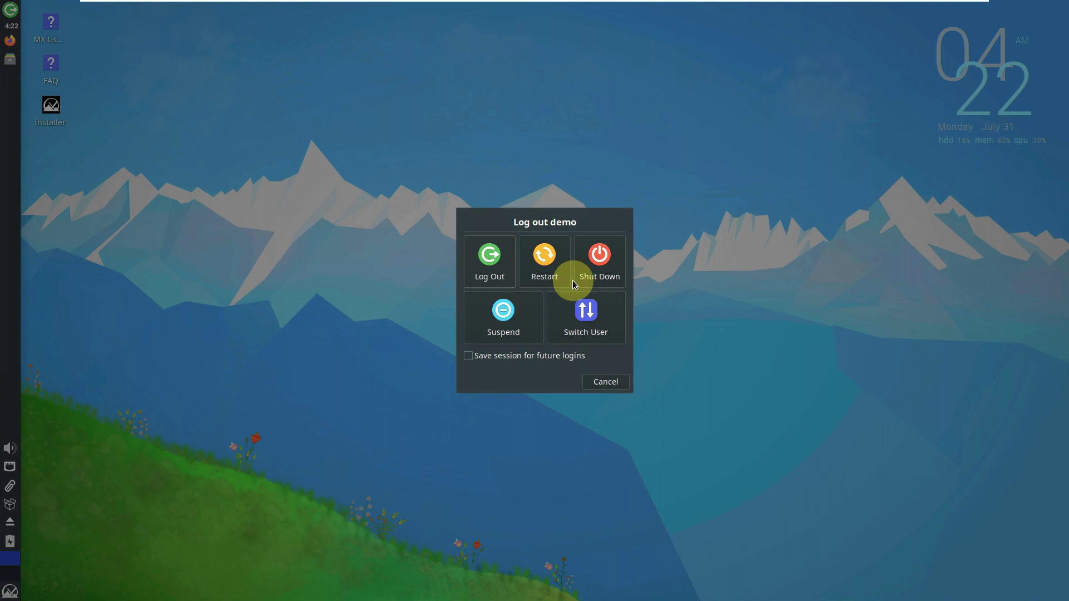
{"action": "left_click", "coordinate": [605, 276]}
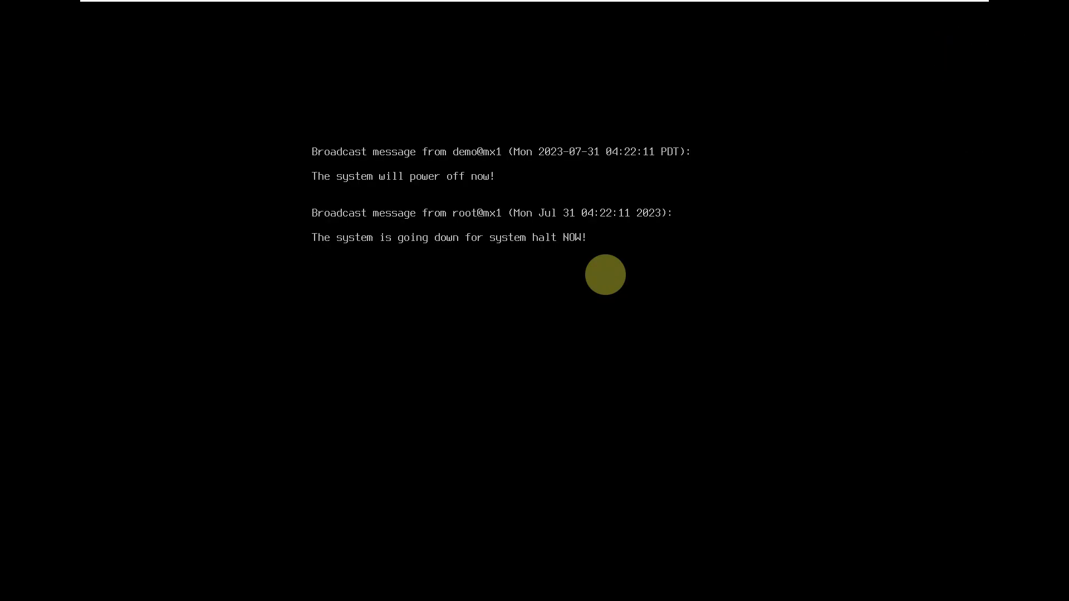